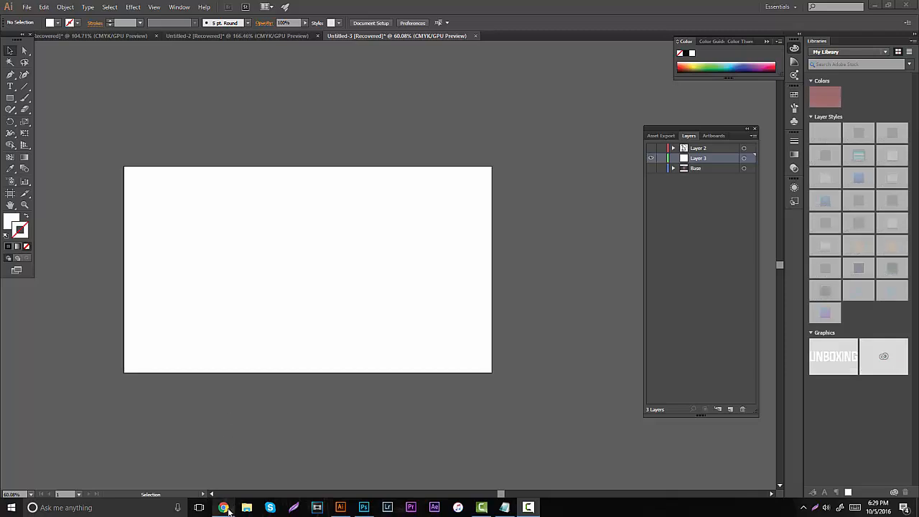
# Switch to Chrome and examine the illustrated portrait of the soccer player in the Arsenal shirt in the image results.
pyautogui.moveTo(228, 510)
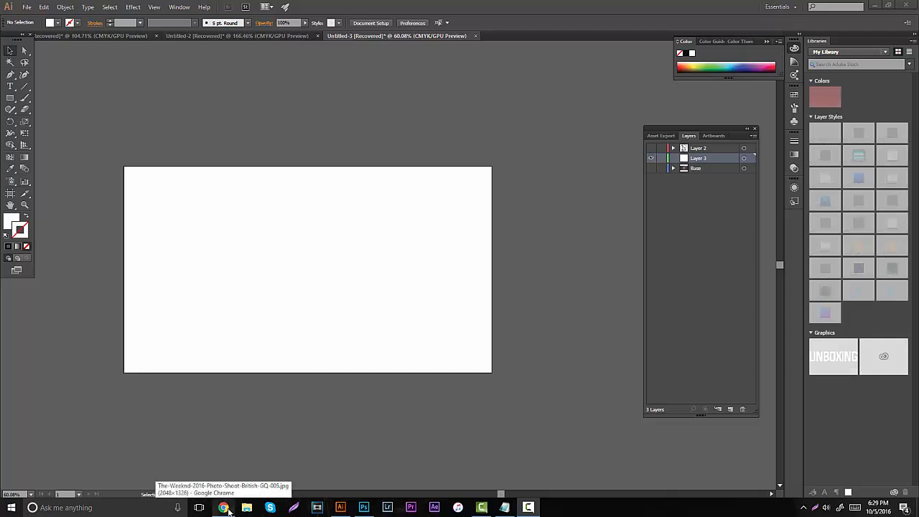
pyautogui.click(229, 509)
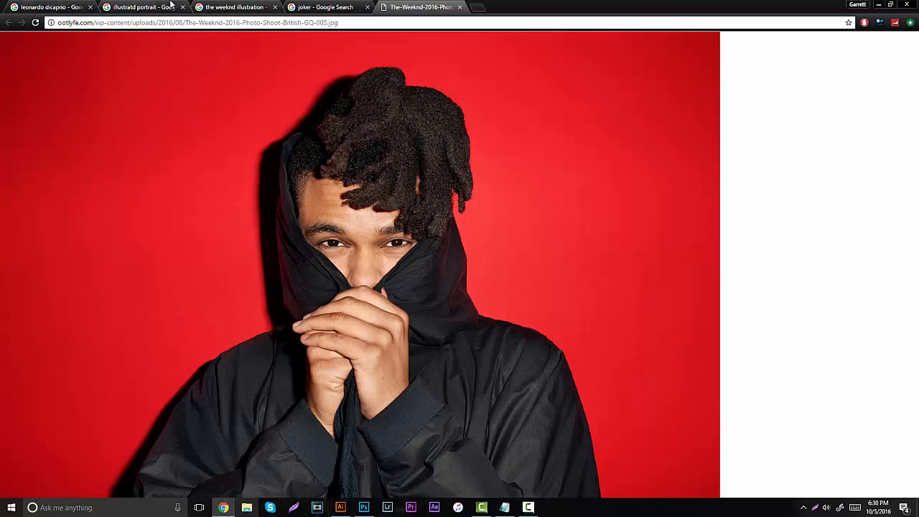
pyautogui.click(170, 3)
pyautogui.scroll(-2, 264, 262)
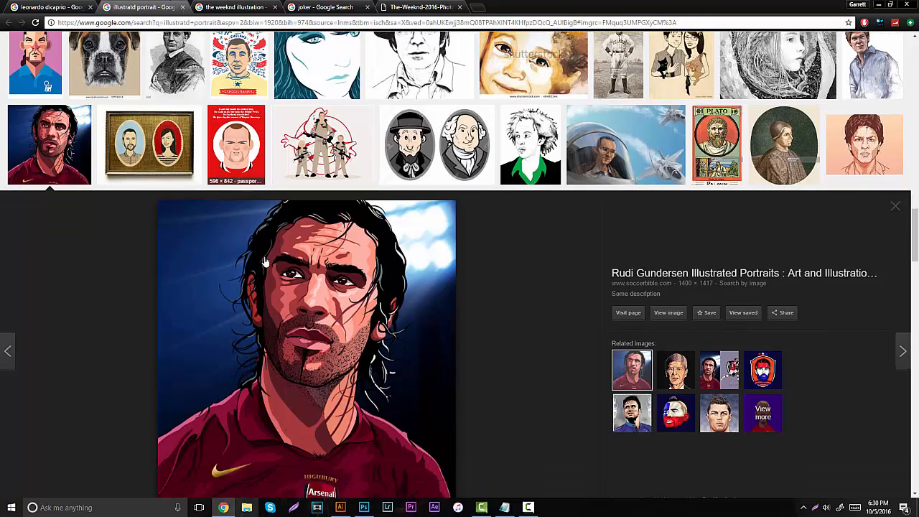
pyautogui.scroll(-2, 287, 287)
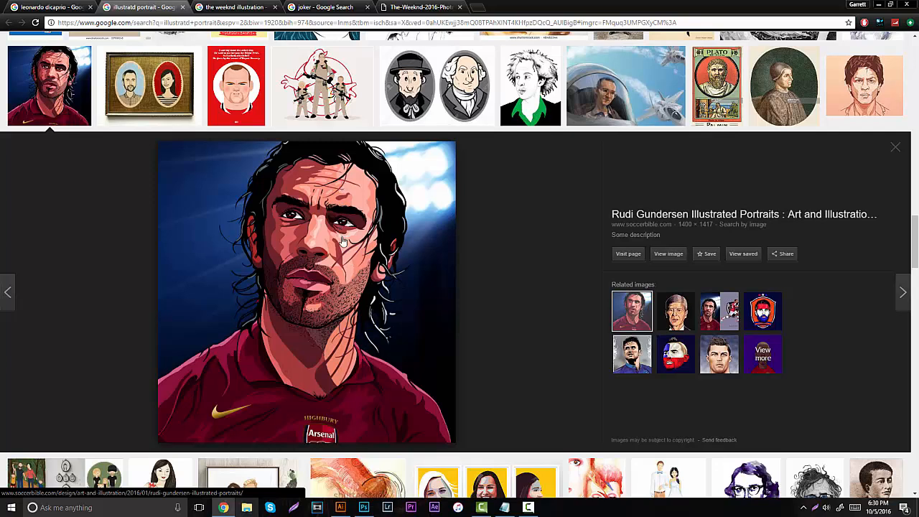
# Examine the grayscale profile illustration of The Weeknd for its shading style, and close that image search.
pyautogui.click(233, 9)
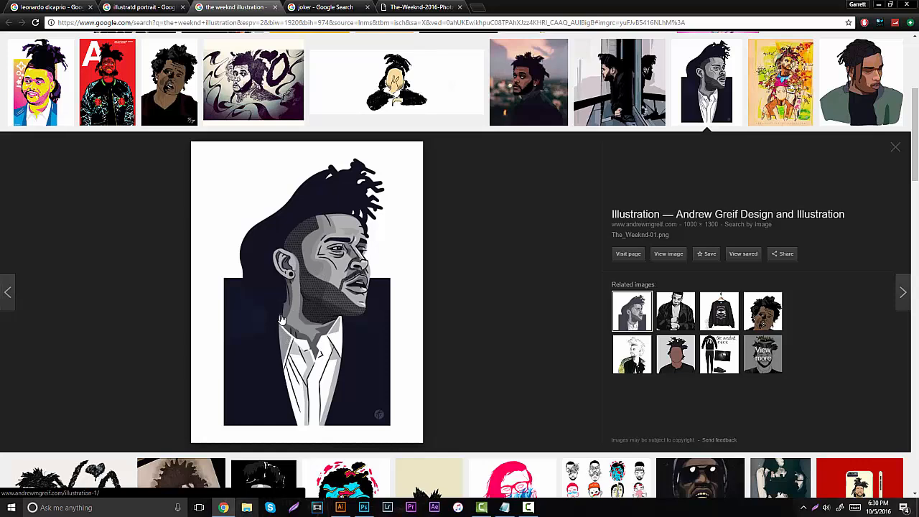
pyautogui.scroll(-1, 294, 308)
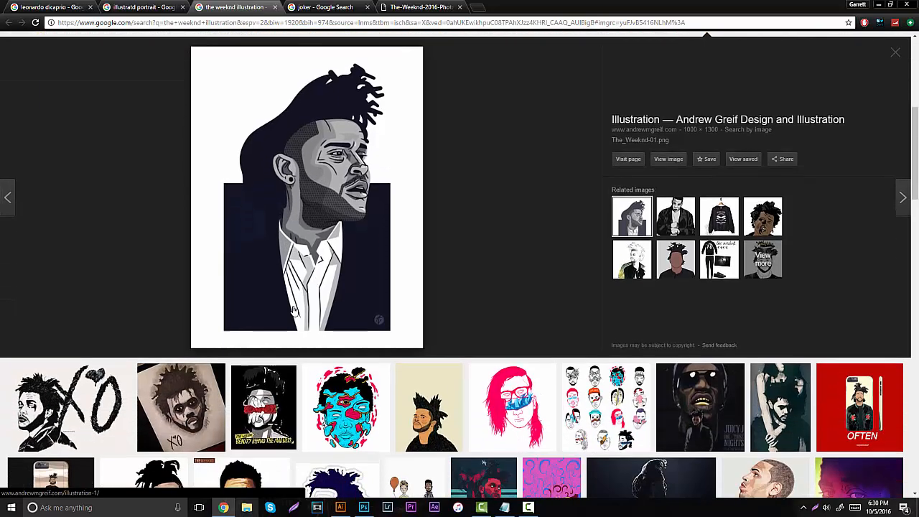
pyautogui.click(276, 7)
# Examine the splatter-style "joker wallpapers" illustration and compare it with the Joker photos in the surrounding image results.
pyautogui.scroll(-1, 296, 176)
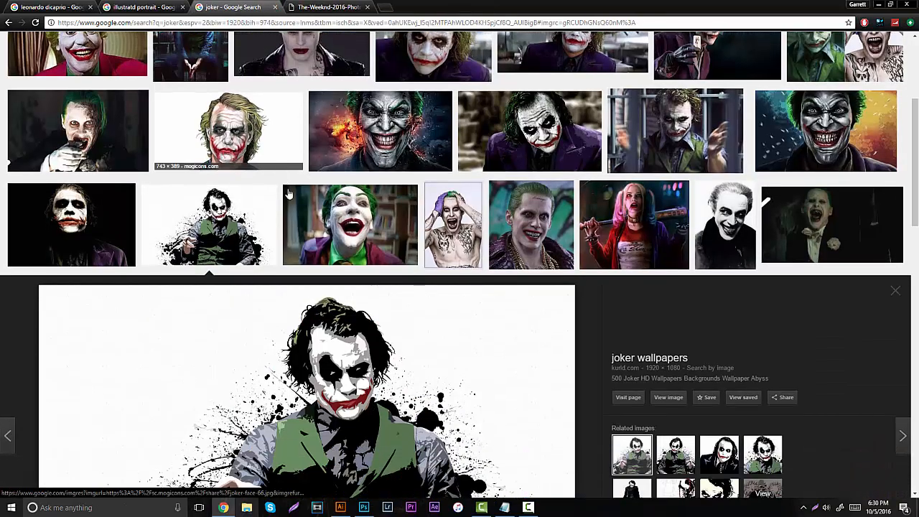
pyautogui.scroll(-1, 302, 201)
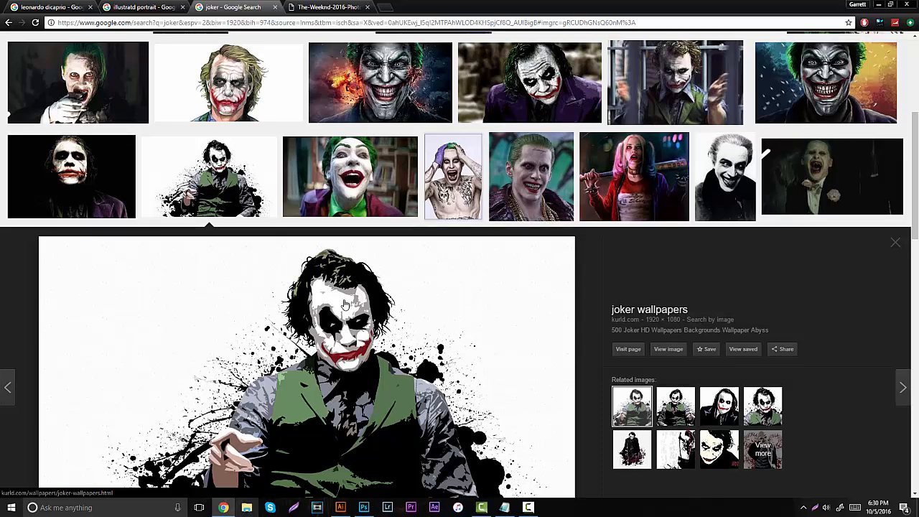
pyautogui.scroll(-1, 351, 284)
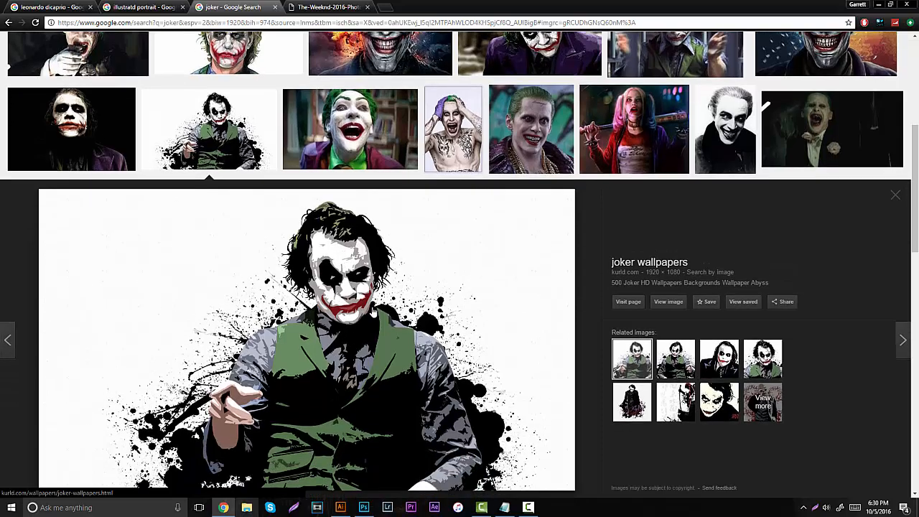
pyautogui.scroll(-1, 362, 219)
pyautogui.scroll(-1, 363, 219)
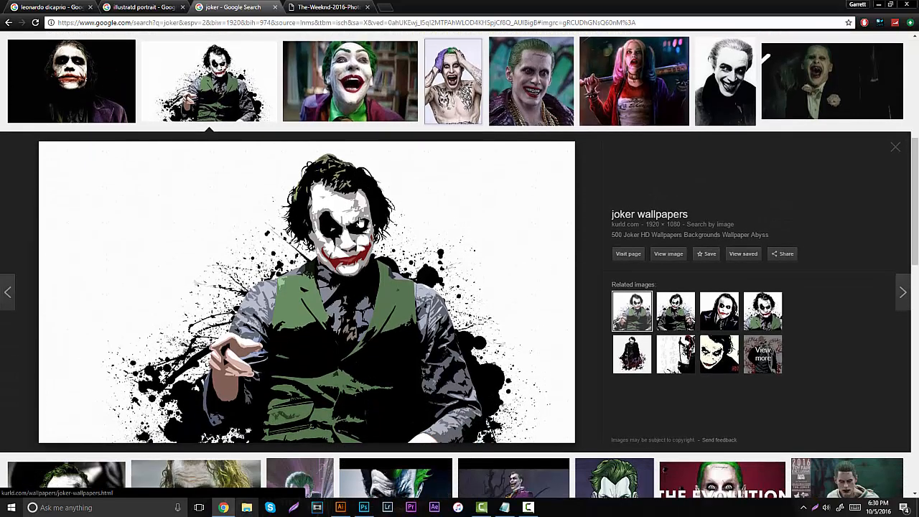
pyautogui.scroll(-2, 395, 265)
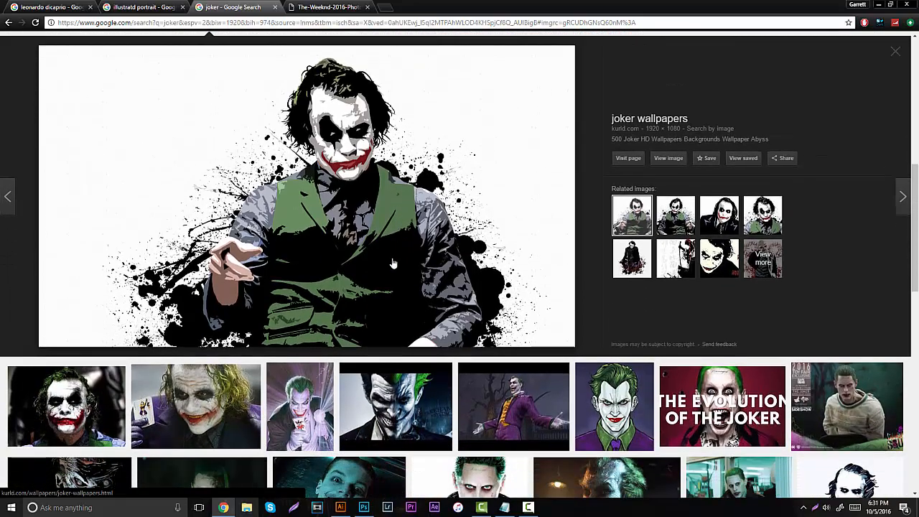
pyautogui.scroll(5, 392, 263)
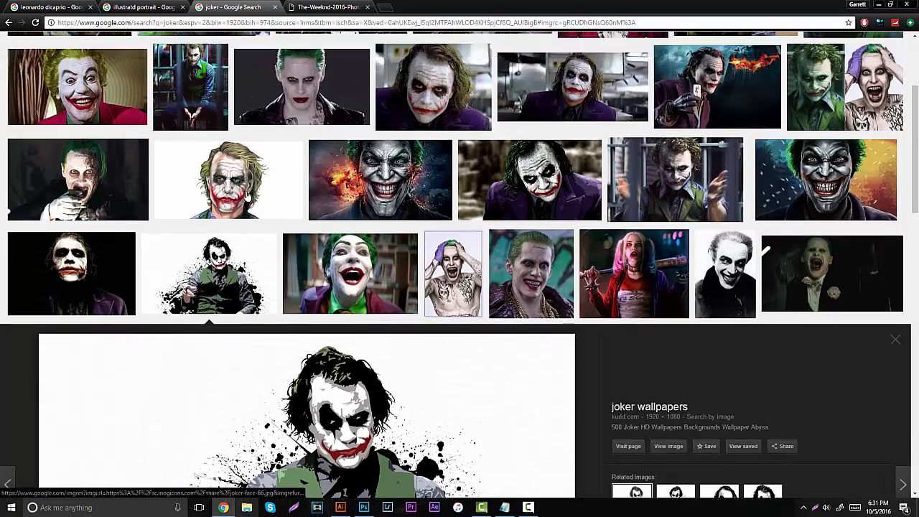
pyautogui.scroll(2, 283, 230)
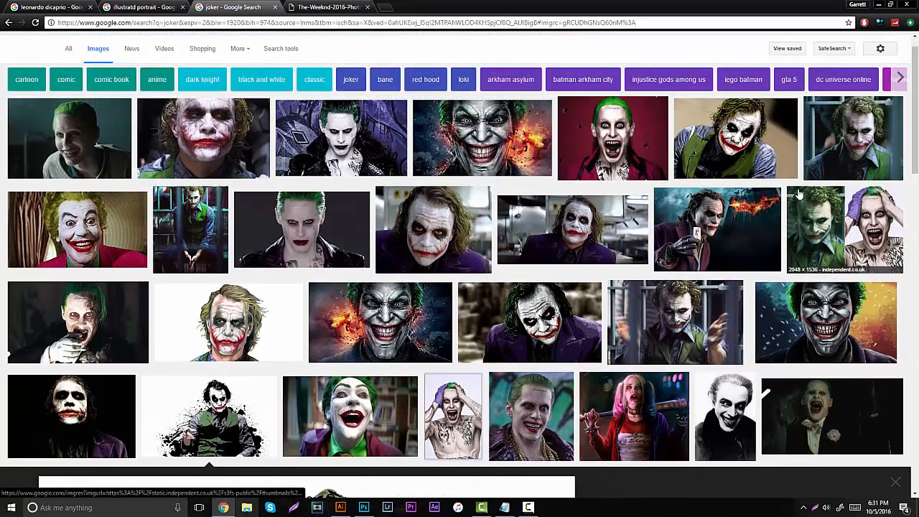
pyautogui.scroll(-5, 355, 199)
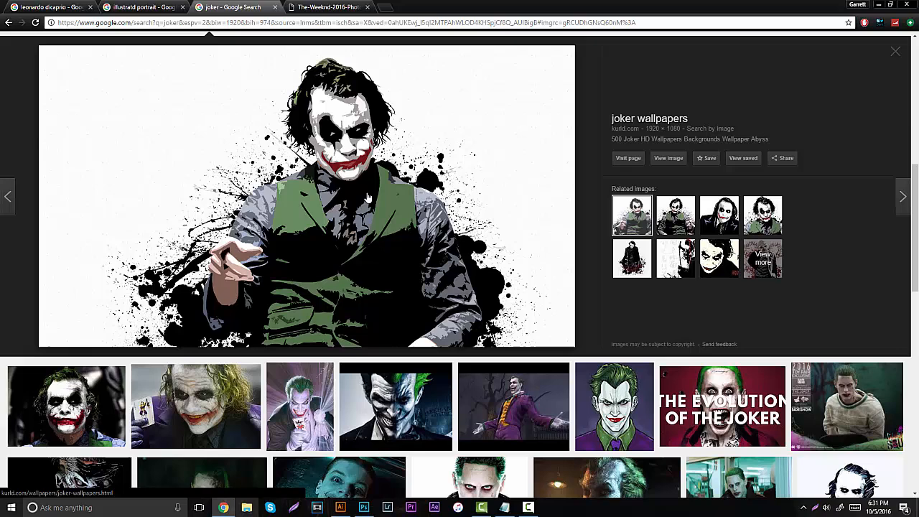
# View two related Joker illustrations, browse the further results, and close the Joker image search.
pyautogui.click(725, 224)
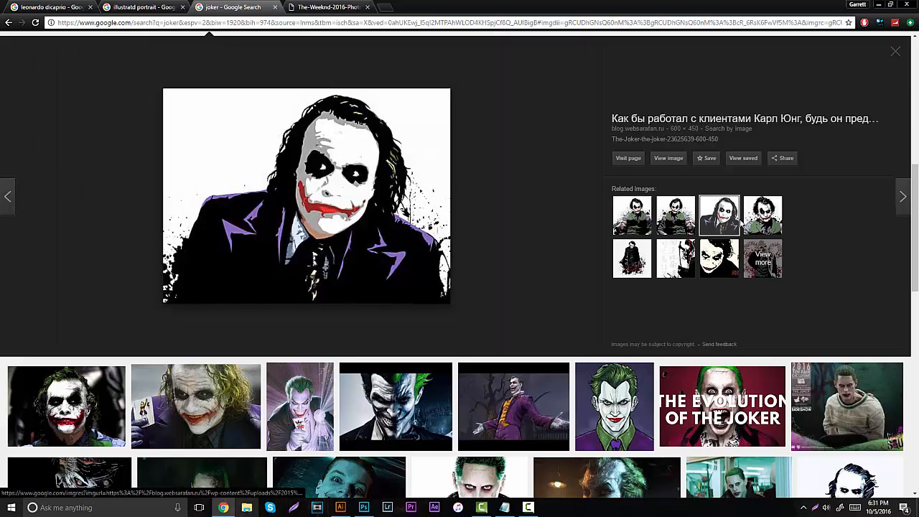
pyautogui.click(762, 215)
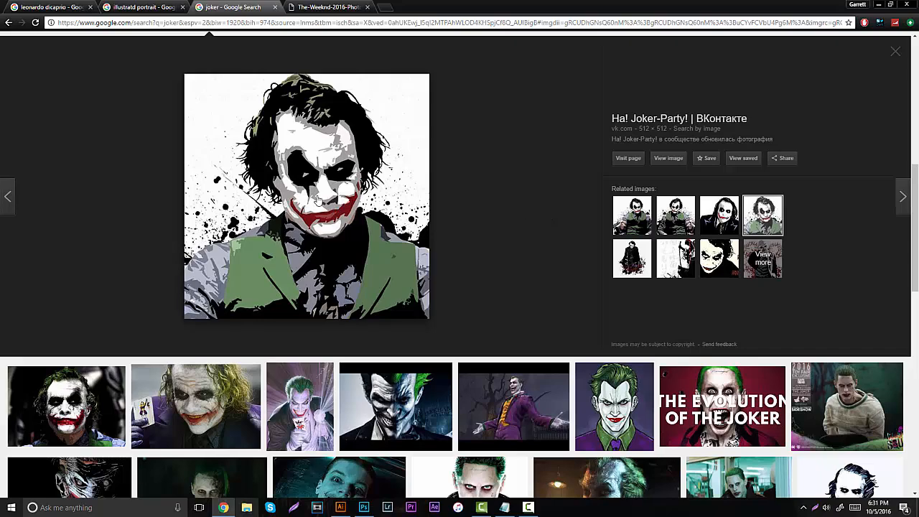
pyautogui.scroll(-3, 330, 187)
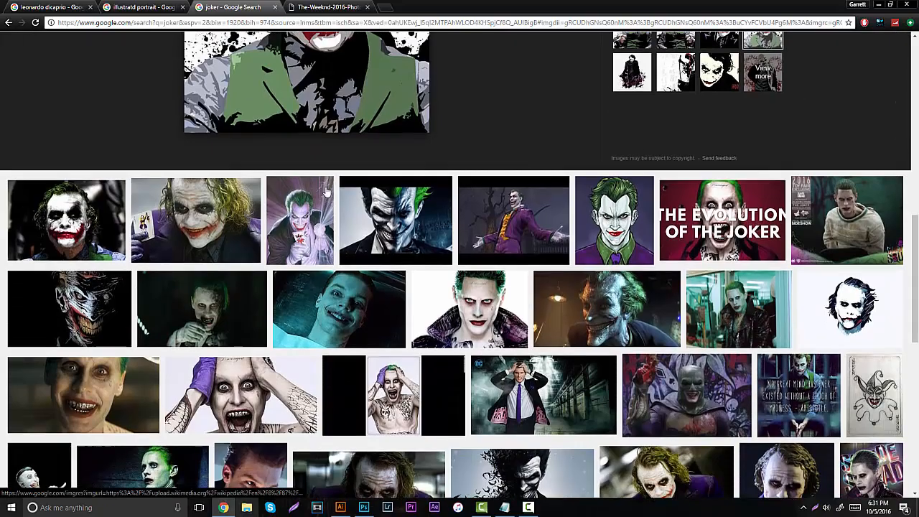
pyautogui.scroll(-4, 326, 191)
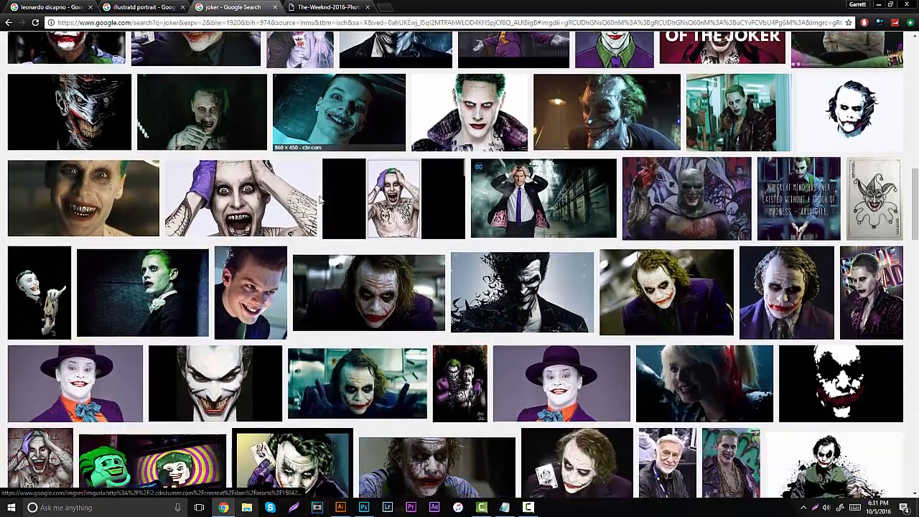
pyautogui.click(276, 7)
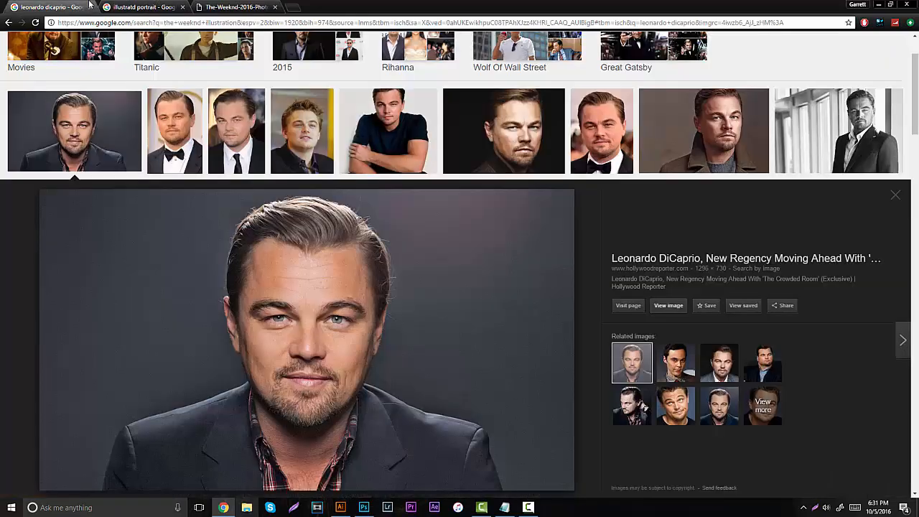
# Examine the front-facing Hollywood Reporter portrait in the Leonardo DiCaprio image results as a possible reference photo.
pyautogui.click(90, 4)
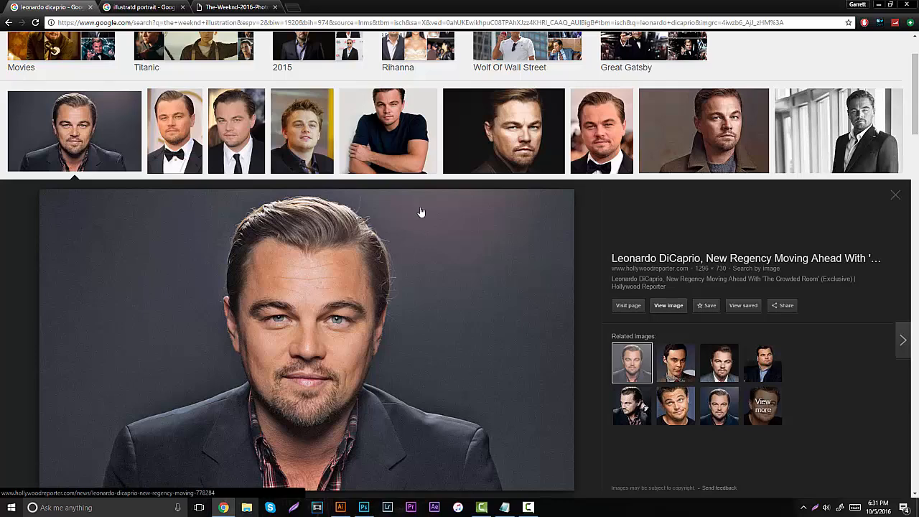
pyautogui.scroll(-1, 392, 283)
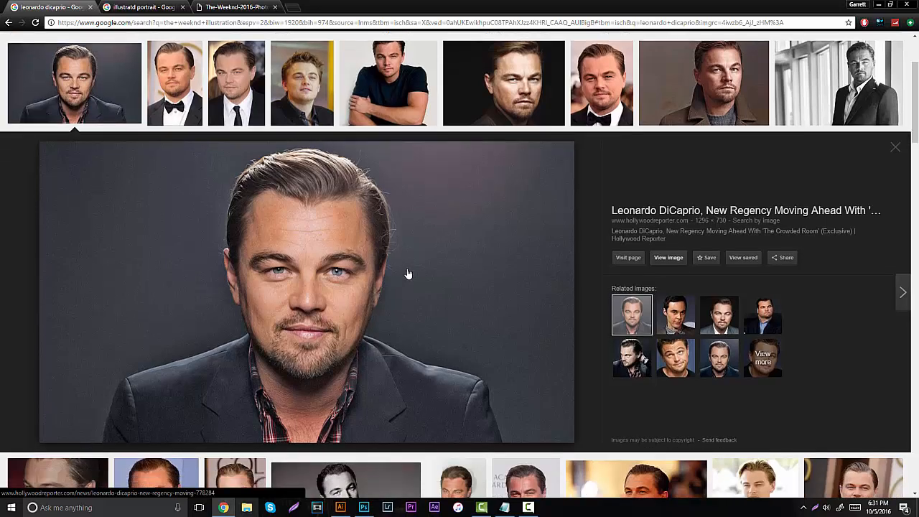
pyautogui.scroll(1, 410, 272)
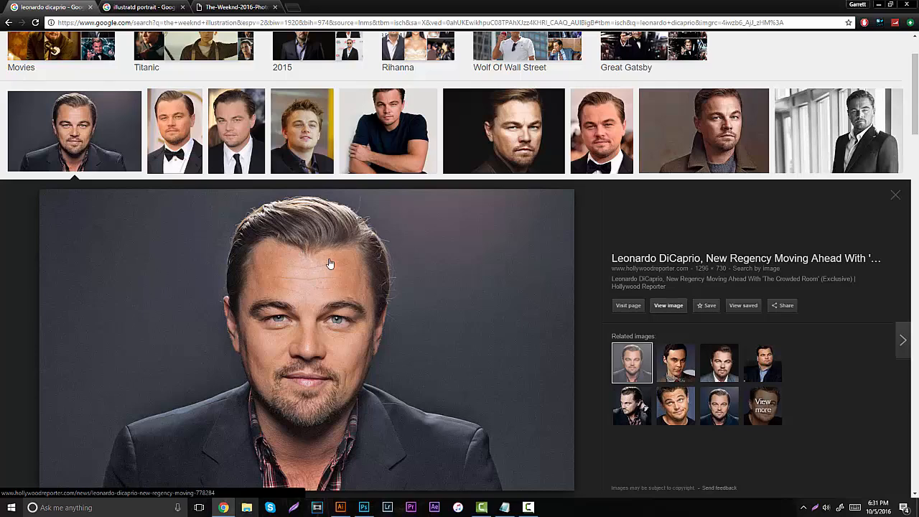
pyautogui.scroll(-1, 326, 269)
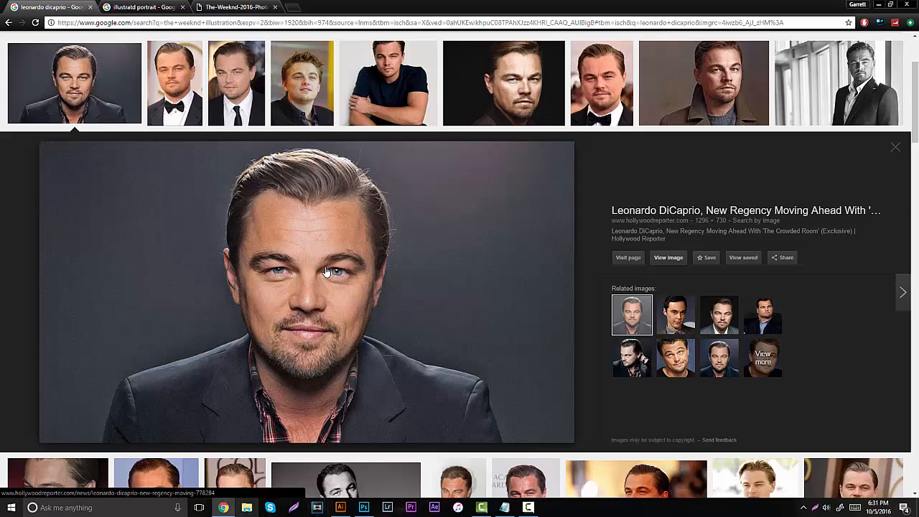
pyautogui.scroll(3, 199, 156)
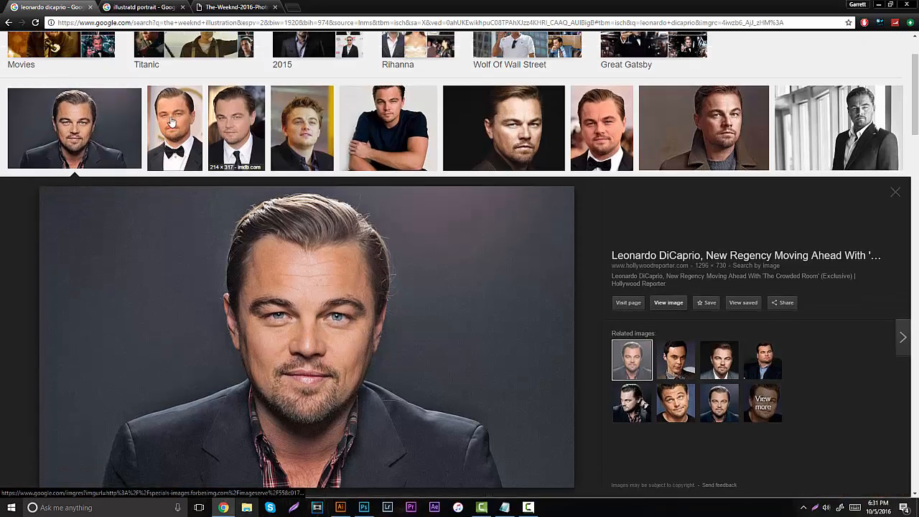
pyautogui.scroll(-3, 199, 156)
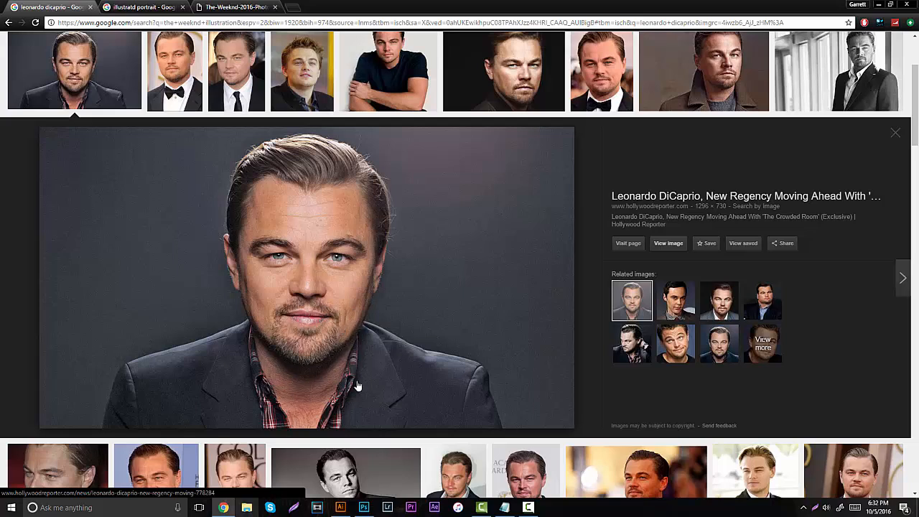
pyautogui.scroll(1, 724, 302)
pyautogui.scroll(2, 724, 301)
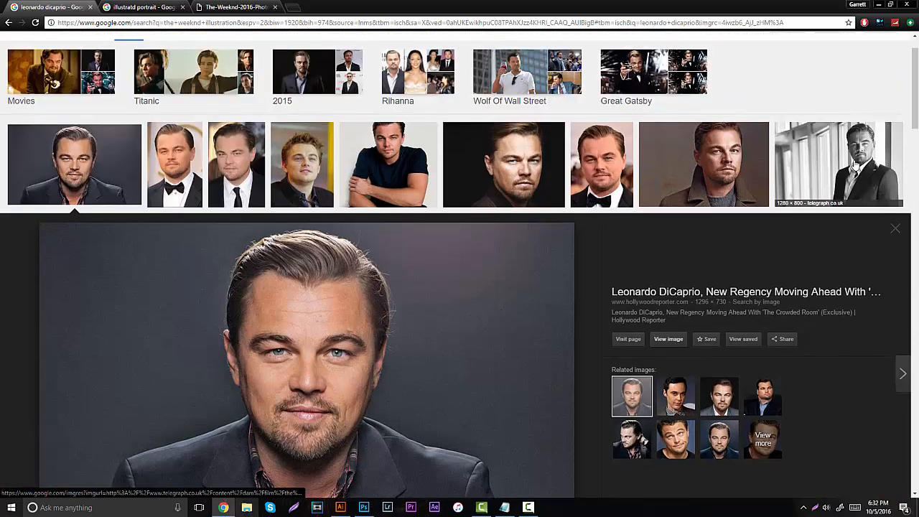
# Preview the "Leonardo DiCaprio: Man of the World" portrait and look through the results beneath it.
pyautogui.click(704, 169)
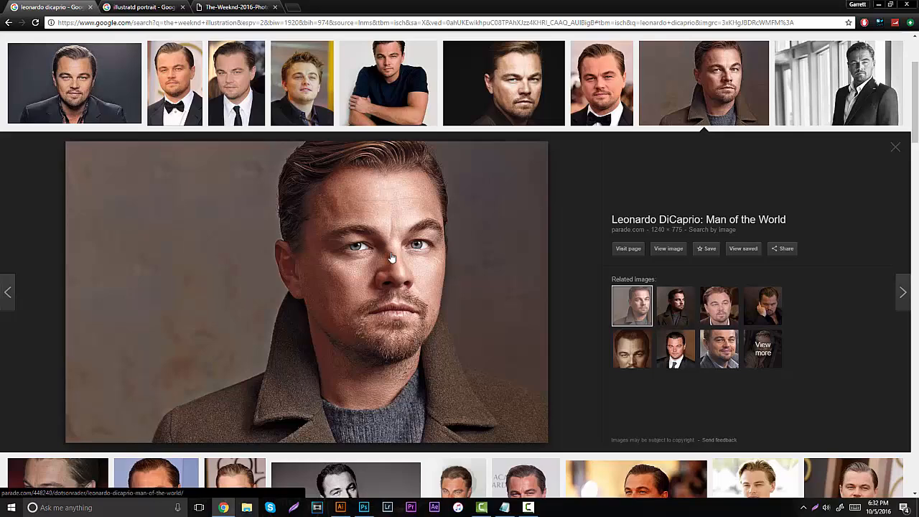
pyautogui.scroll(-1, 571, 323)
pyautogui.scroll(-1, 567, 323)
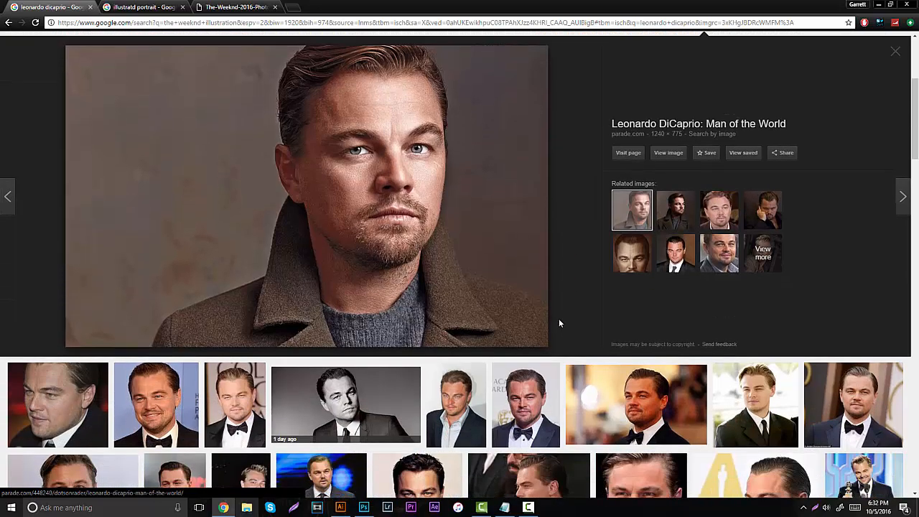
pyautogui.scroll(-1, 378, 377)
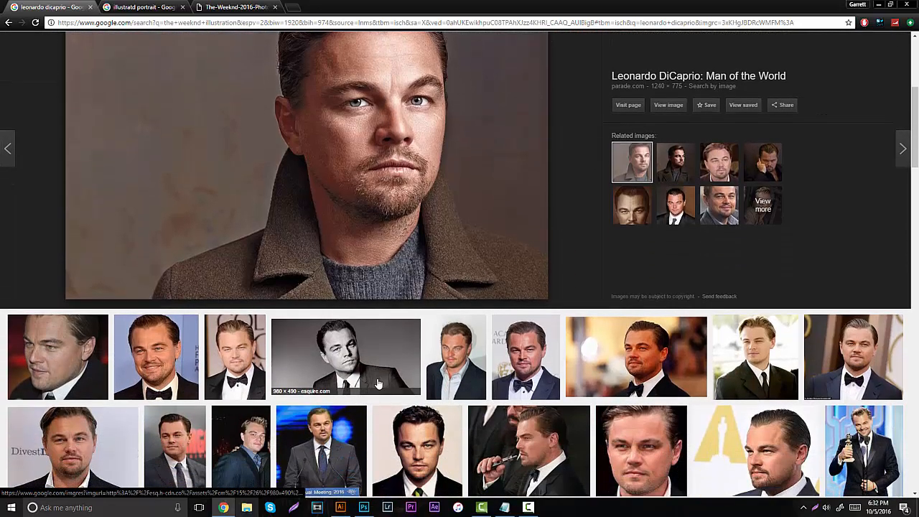
pyautogui.scroll(-2, 379, 382)
pyautogui.scroll(-1, 390, 376)
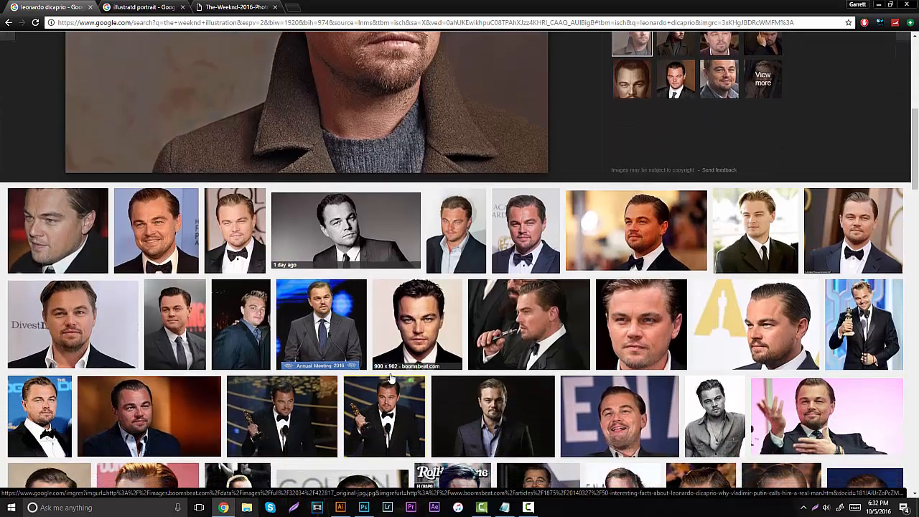
# Preview the Forbes three-quarter portrait of Leonardo DiCaprio on the white Oscar backdrop and browse more reference photos.
pyautogui.click(763, 316)
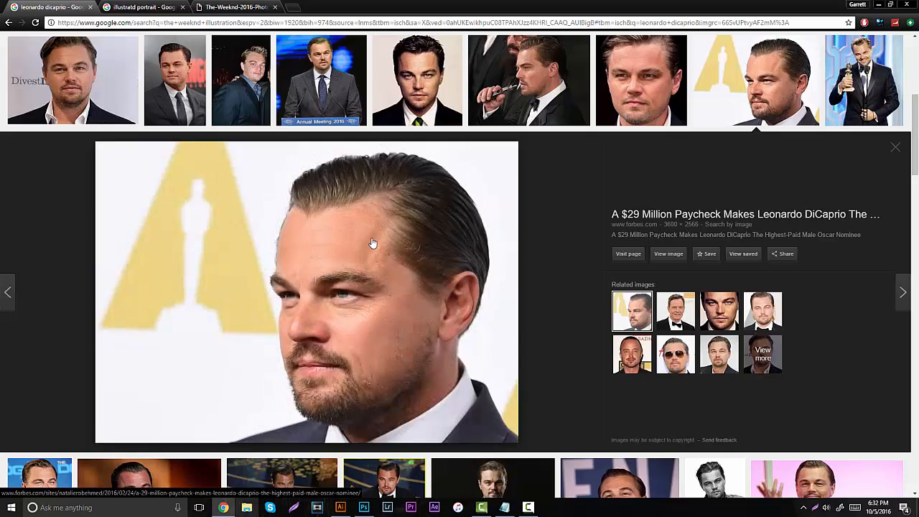
pyautogui.scroll(-3, 344, 259)
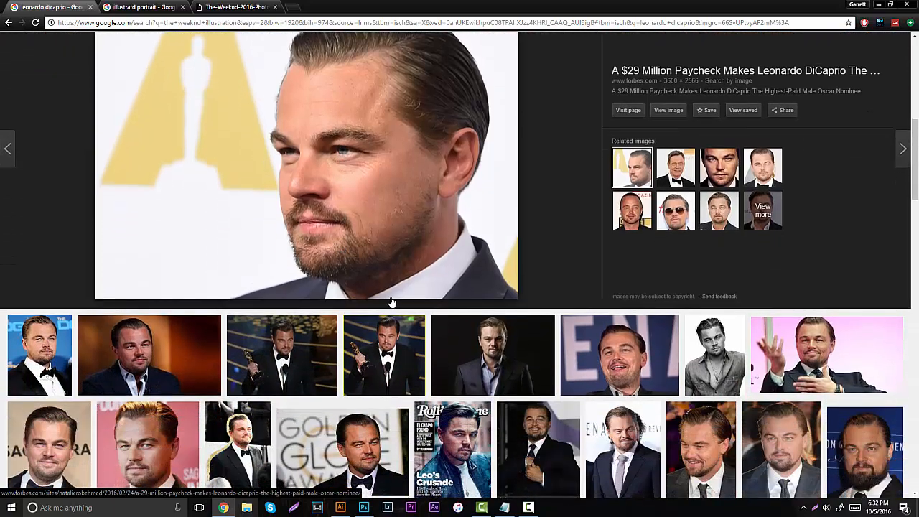
pyautogui.scroll(-1, 384, 305)
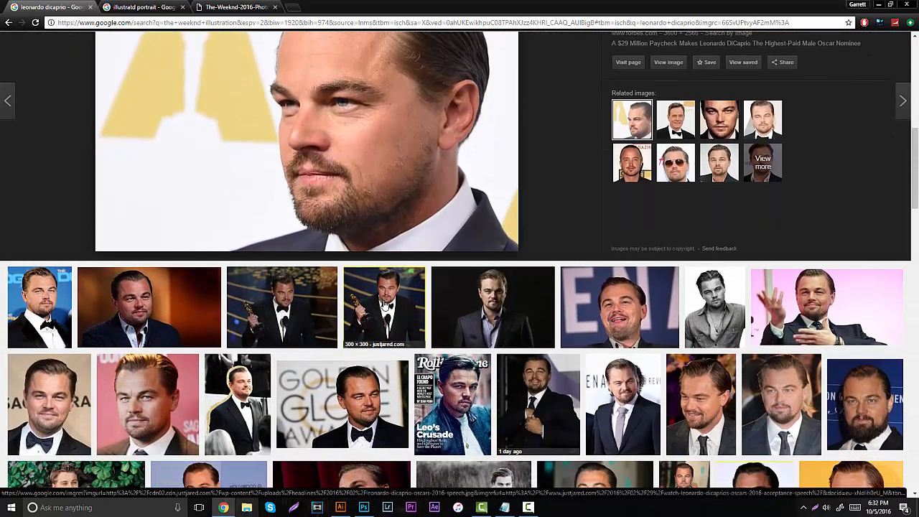
pyautogui.scroll(-2, 381, 314)
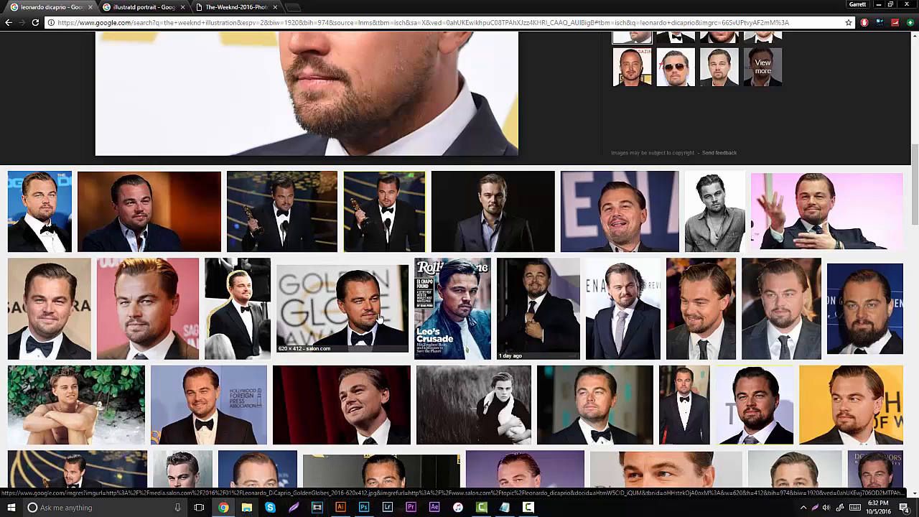
pyautogui.scroll(-1, 381, 316)
pyautogui.scroll(-2, 380, 314)
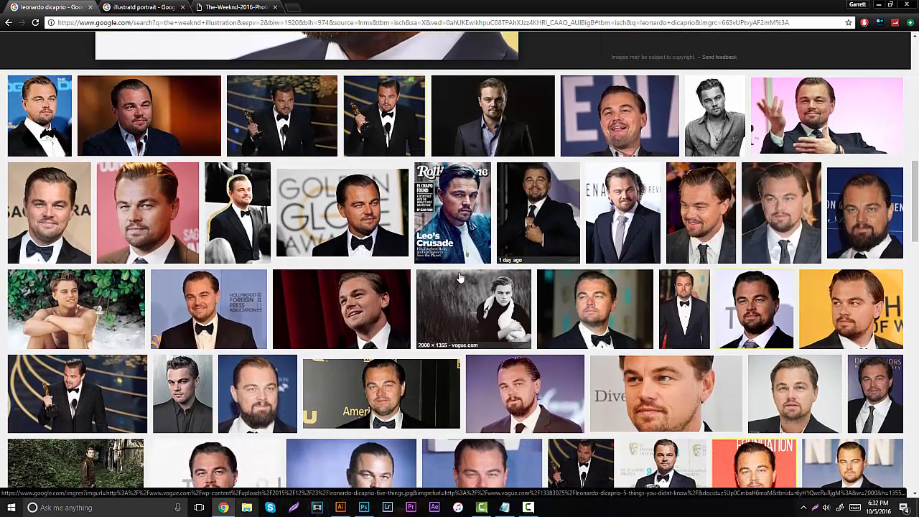
# Preview the black-and-white Vogue portrait of Leonardo DiCaprio in the image results and close the preview.
pyautogui.click(460, 287)
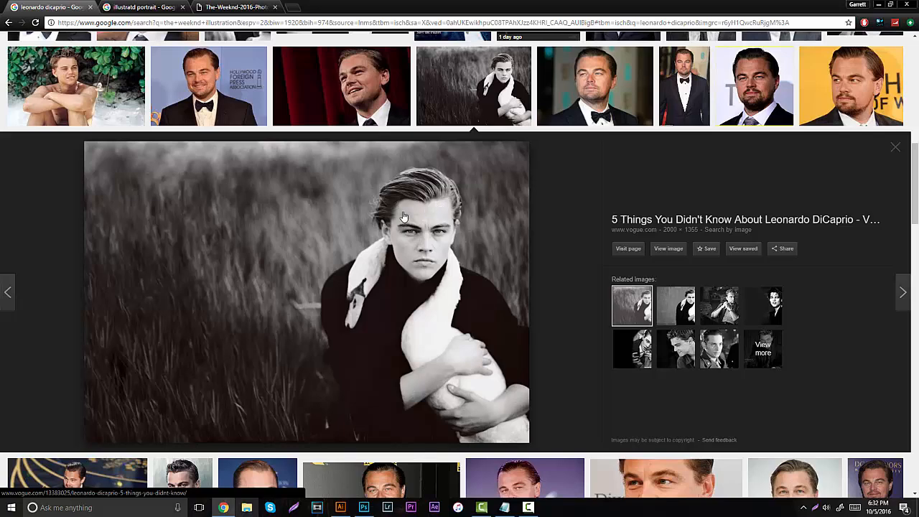
pyautogui.click(895, 148)
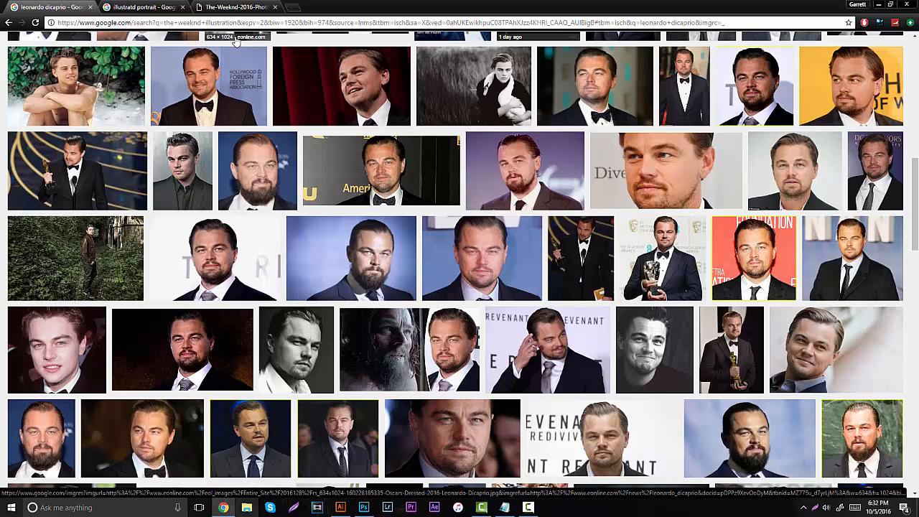
# Copy the hooded British GQ photo of The Weeknd from its open page and paste it into the Untitled-3 document in Illustrator.
pyautogui.click(223, 5)
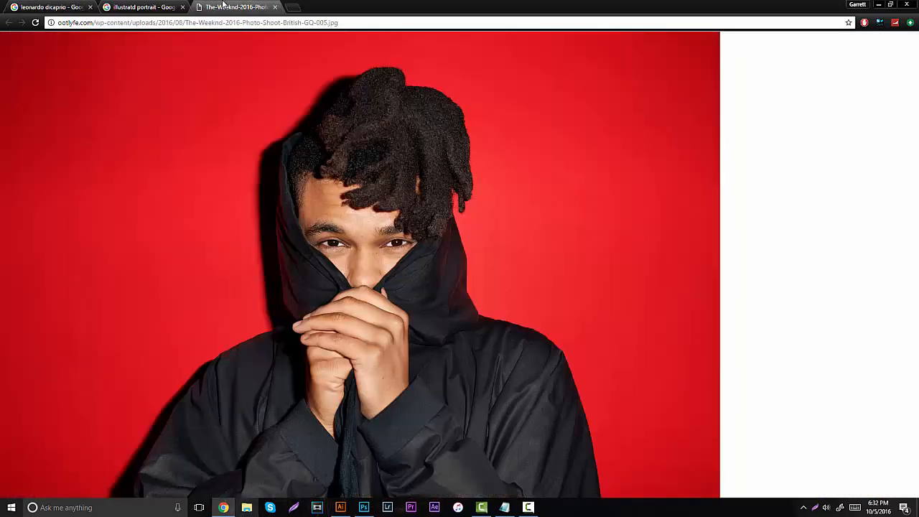
pyautogui.rightClick(327, 228)
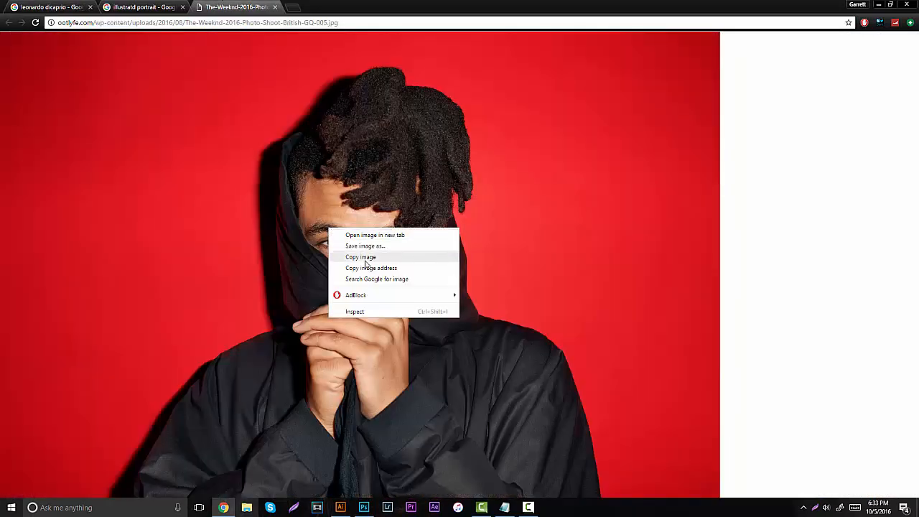
pyautogui.click(365, 260)
pyautogui.click(340, 507)
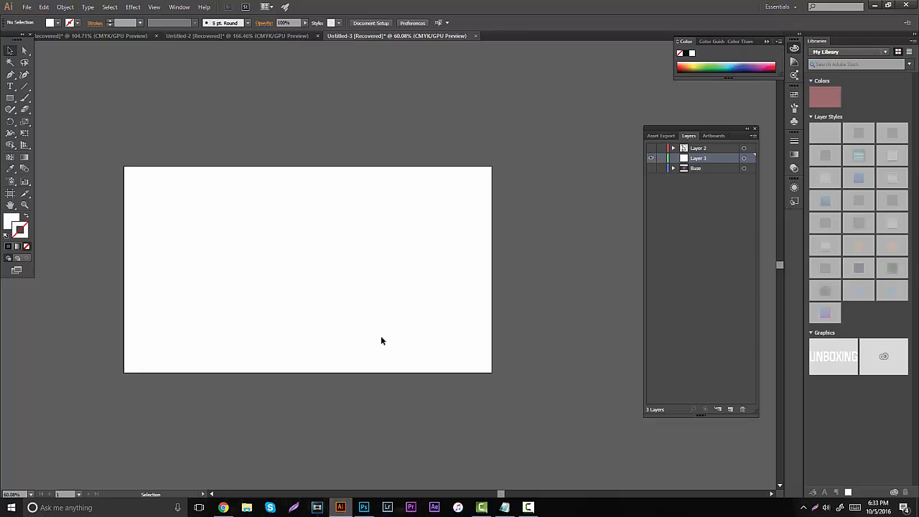
pyautogui.hotkey('ctrl', 'v')
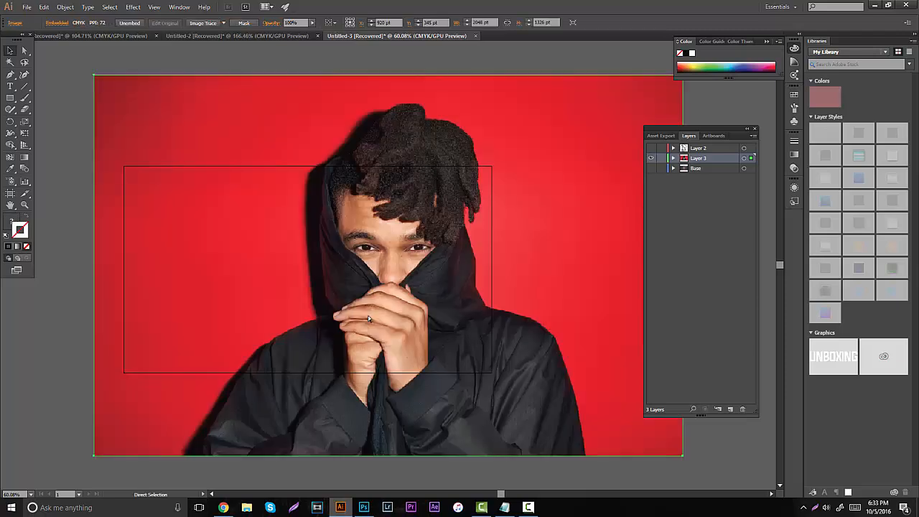
# Scale the pasted photo down to about 1133 × 733 pt and place it near the centre of the artboard, spanning its height.
pyautogui.moveTo(93, 75); pyautogui.dragTo(307, 167)
pyautogui.moveTo(282, 197); pyautogui.dragTo(357, 244)
pyautogui.click(440, 217)
pyautogui.moveTo(456, 259); pyautogui.dragTo(246, 180)
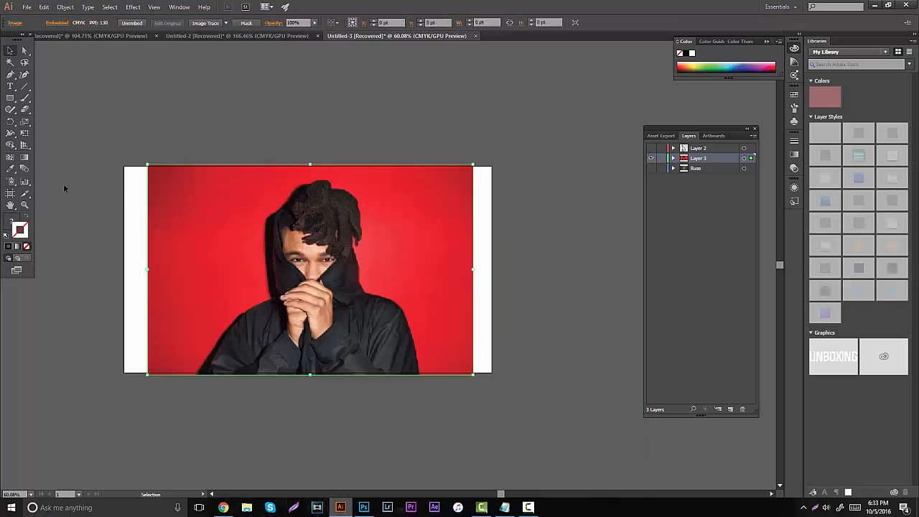
# Image-trace the placed photo with the 6 Colors preset.
pyautogui.press('z')
pyautogui.moveTo(204, 244); pyautogui.dragTo(295, 235)
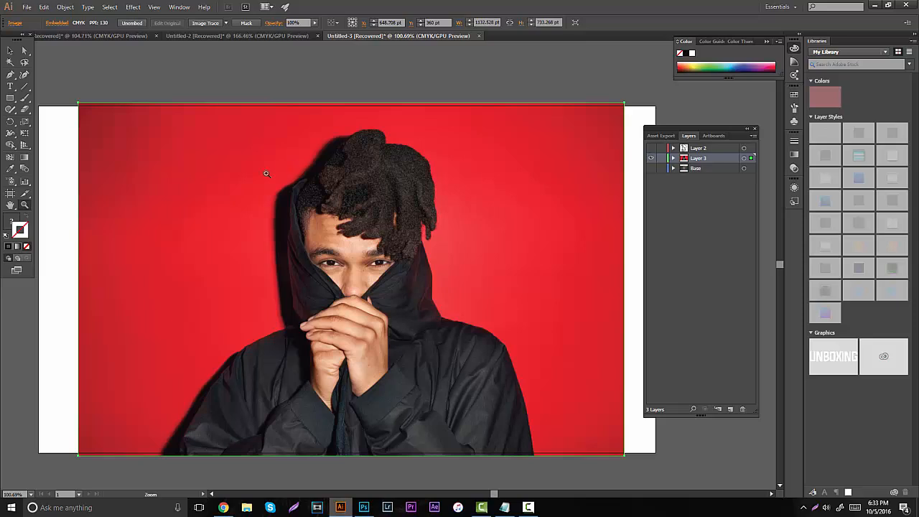
pyautogui.click(10, 50)
pyautogui.click(225, 23)
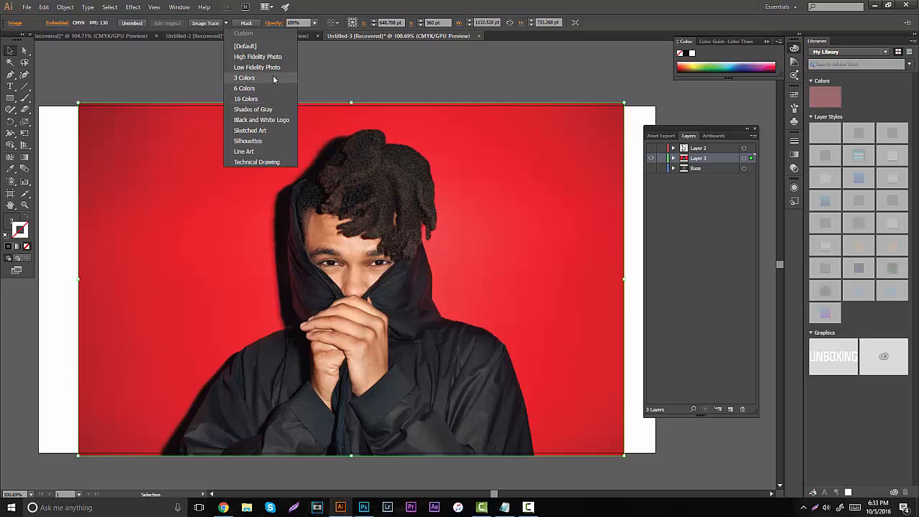
pyautogui.click(272, 97)
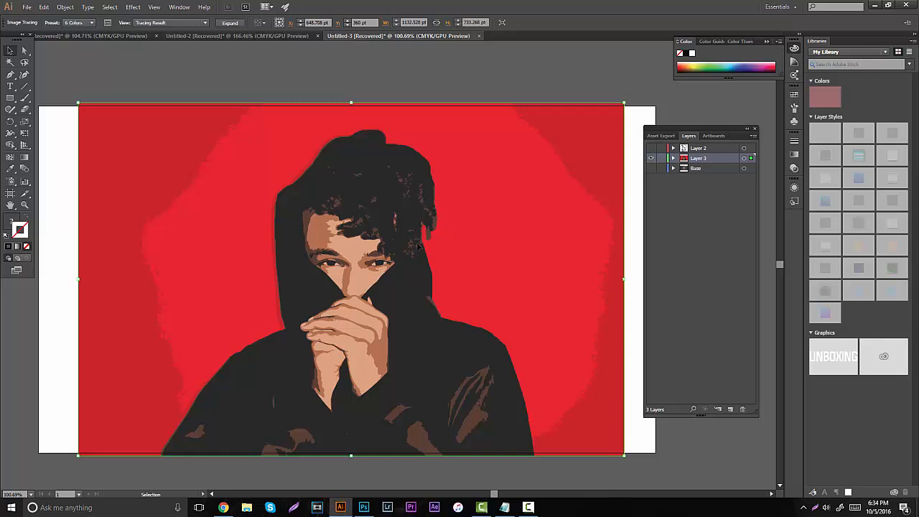
# Try the 16 Colors preset on the traced portrait.
pyautogui.click(91, 23)
pyautogui.click(97, 99)
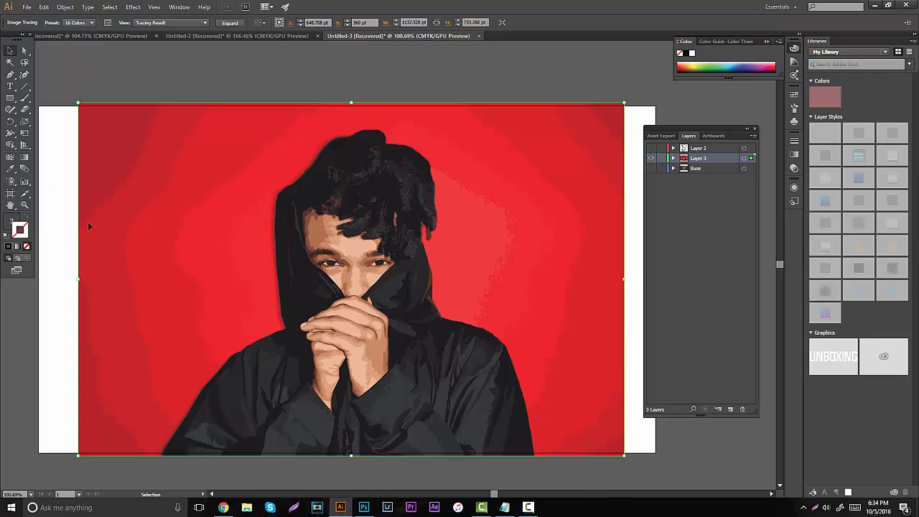
# Examine the shading detail of the 16-colour tracing up close around the eyes, forehead and hands.
pyautogui.click(25, 204)
pyautogui.moveTo(340, 248); pyautogui.dragTo(460, 221)
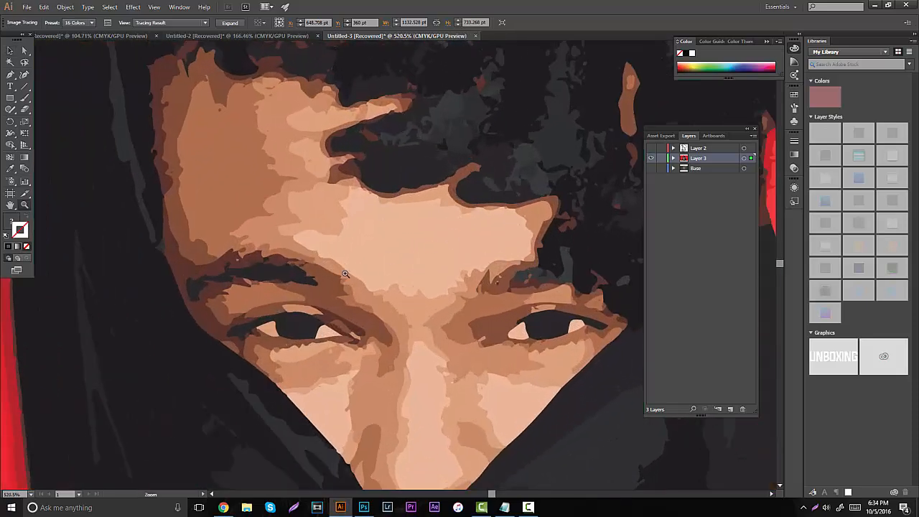
pyautogui.scroll(-1, 280, 281)
pyautogui.moveTo(269, 283); pyautogui.dragTo(286, 281)
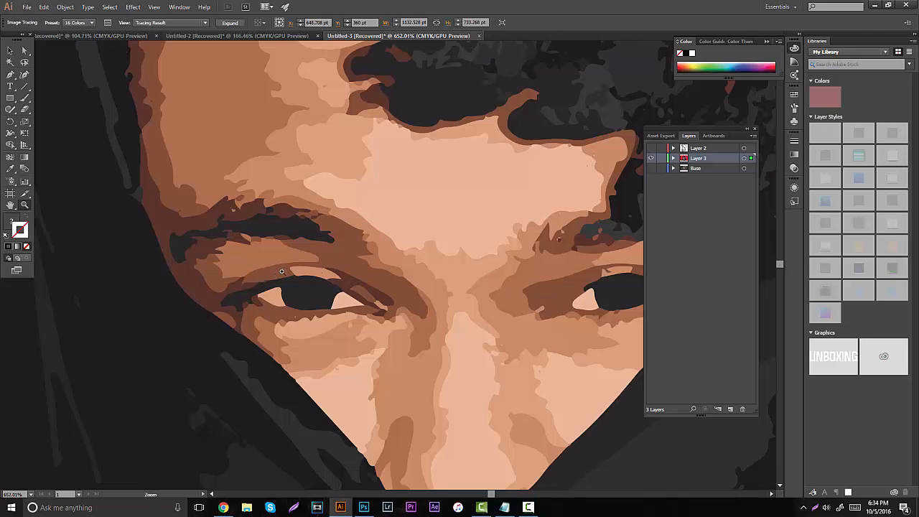
pyautogui.moveTo(373, 245); pyautogui.dragTo(225, 261)
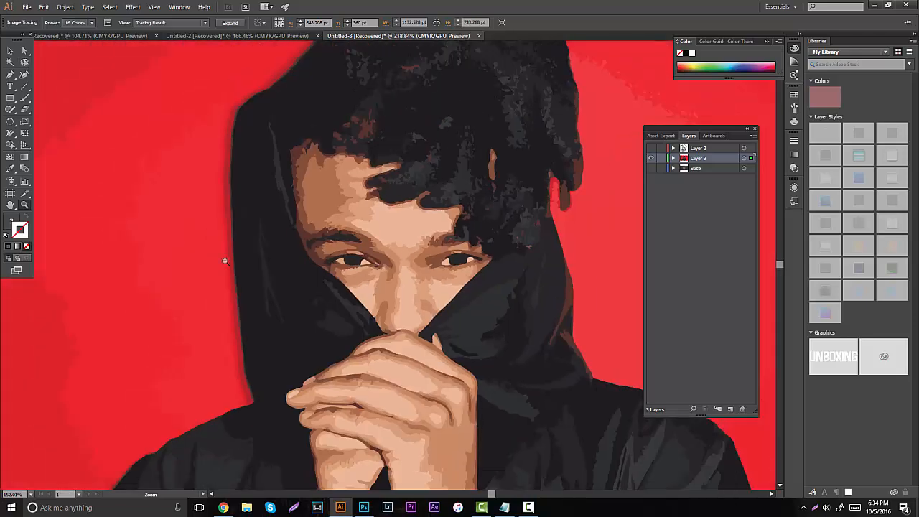
pyautogui.moveTo(427, 272); pyautogui.dragTo(308, 307)
pyautogui.moveTo(404, 288); pyautogui.dragTo(407, 338)
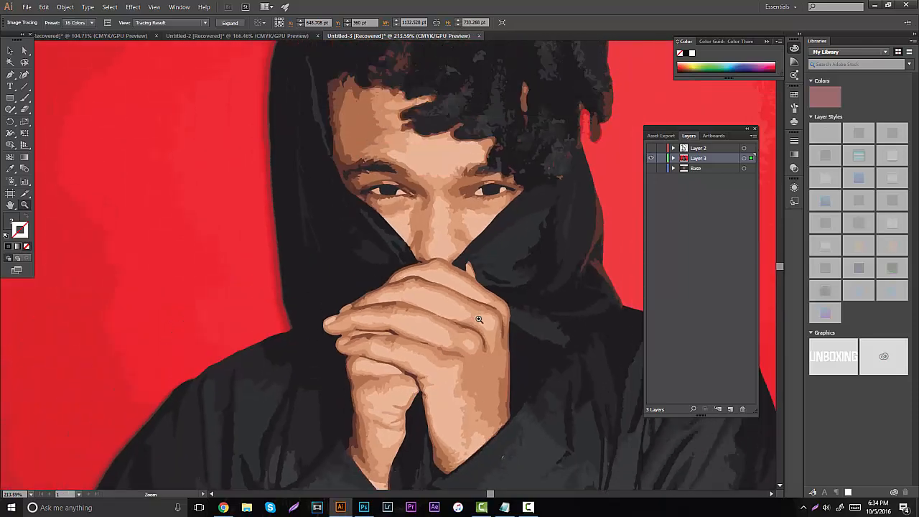
pyautogui.moveTo(480, 318); pyautogui.dragTo(413, 321)
pyautogui.click(10, 50)
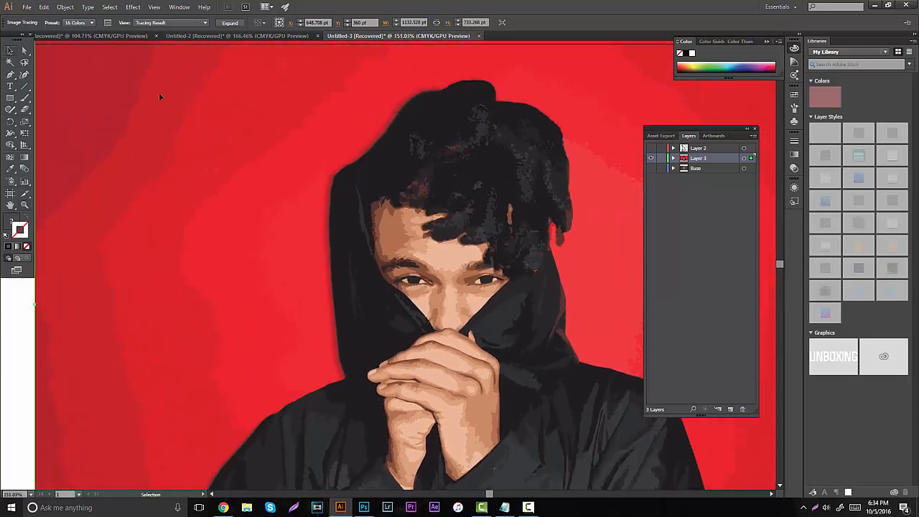
# Try the 3 Colors tracing preset and check how the simplified face, hands and hood look.
pyautogui.click(90, 23)
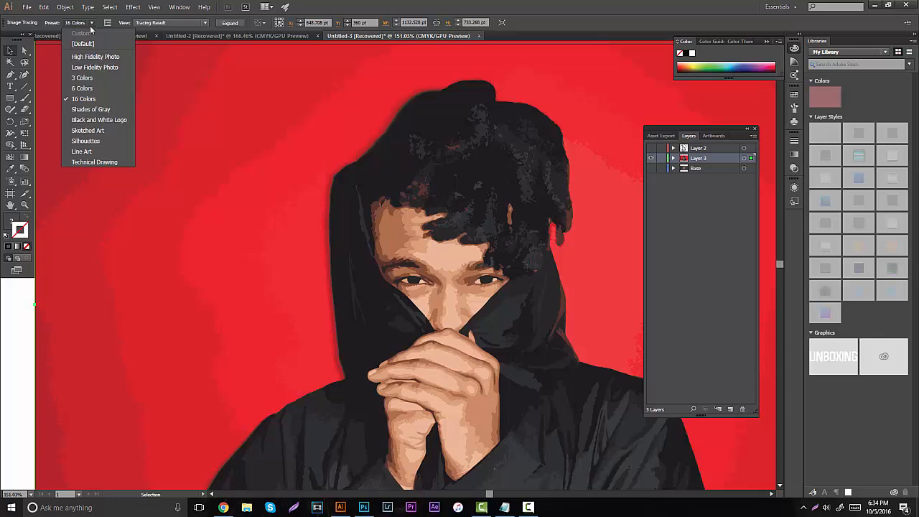
pyautogui.click(103, 78)
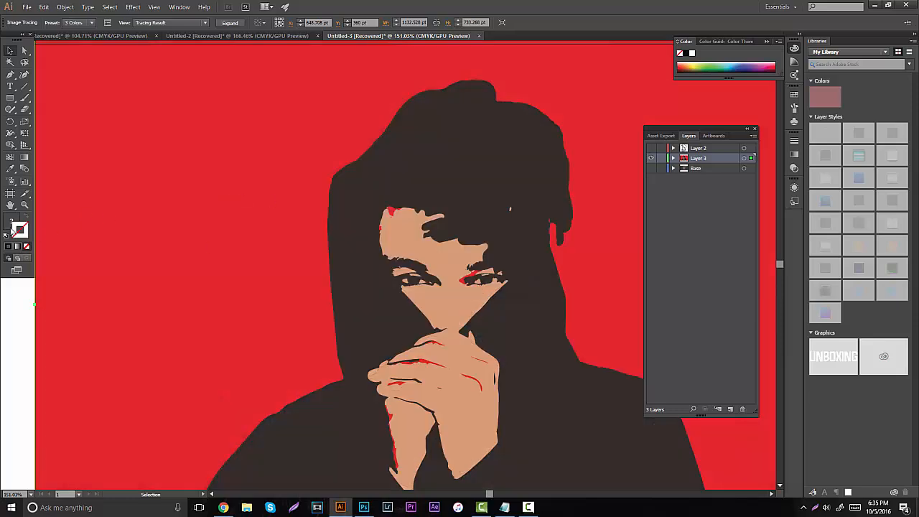
pyautogui.click(24, 205)
pyautogui.keyDown('alt'); pyautogui.click(332, 257); pyautogui.keyUp('alt')
pyautogui.scroll(-4, 326, 262)
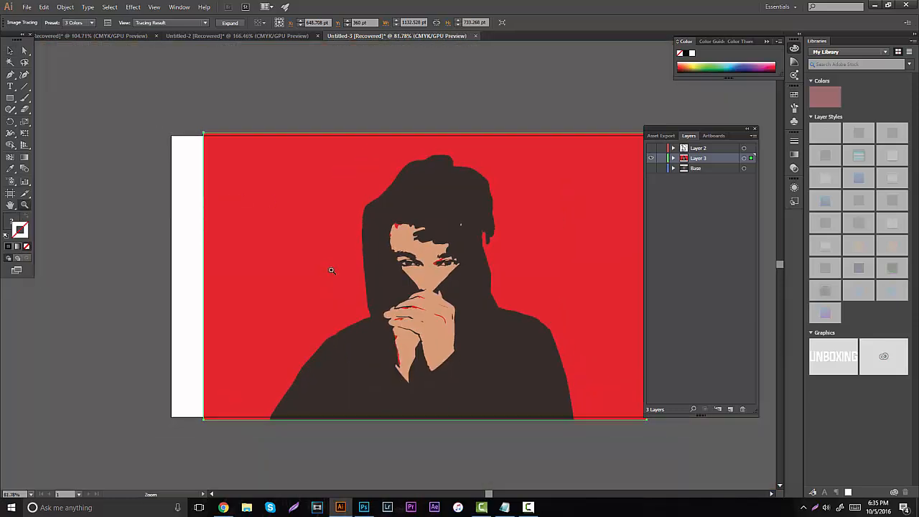
pyautogui.scroll(-2, 388, 307)
pyautogui.scroll(2, 495, 267)
pyautogui.scroll(2, 406, 280)
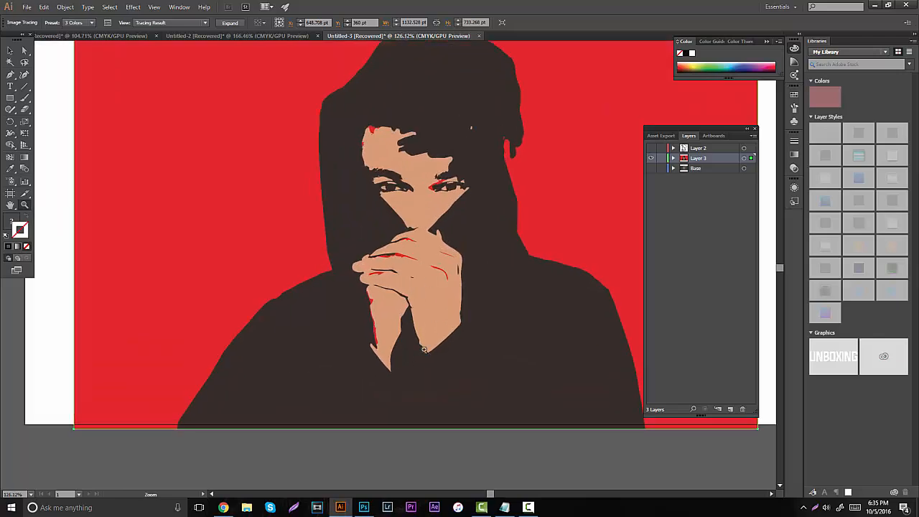
pyautogui.press('v')
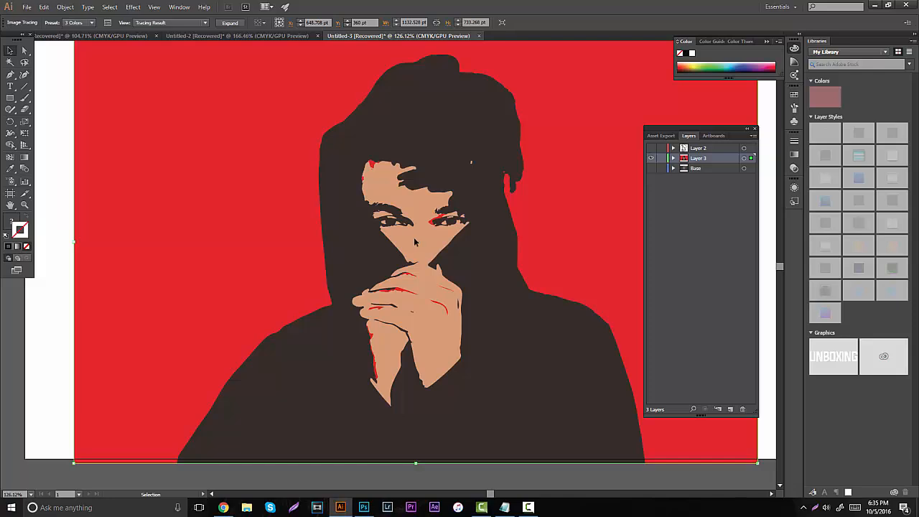
# Set the tracing preset of the portrait back to 6 Colors.
pyautogui.click(80, 22)
pyautogui.click(101, 91)
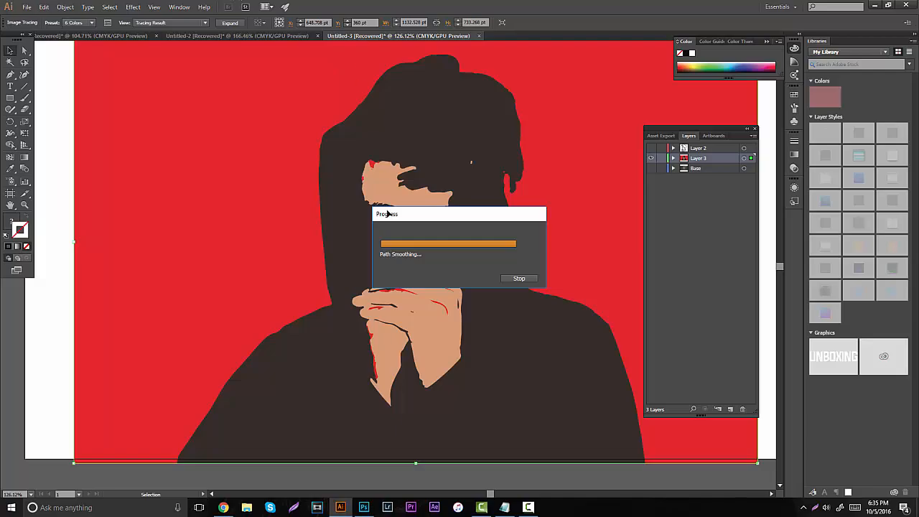
# Switch to Photoshop, scribble black test strokes on the blank canvas with the Brush tool, and undo them.
pyautogui.click(364, 507)
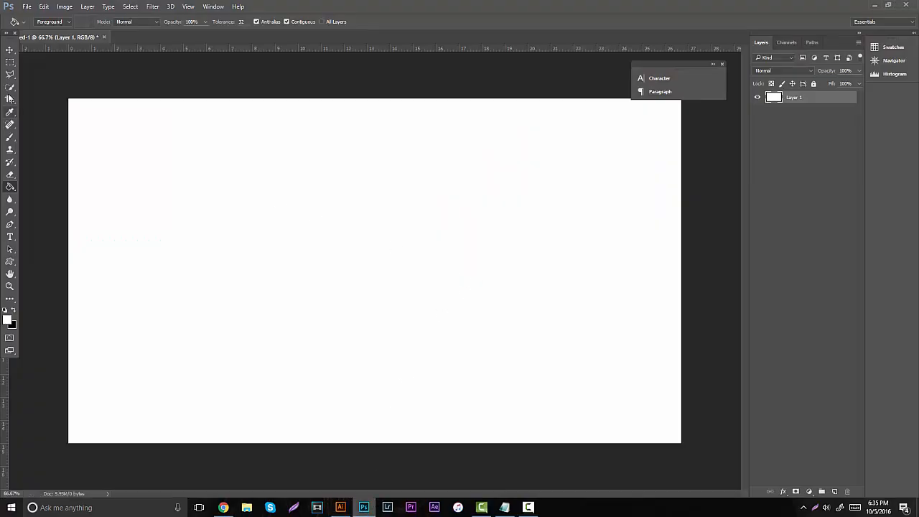
pyautogui.click(11, 137)
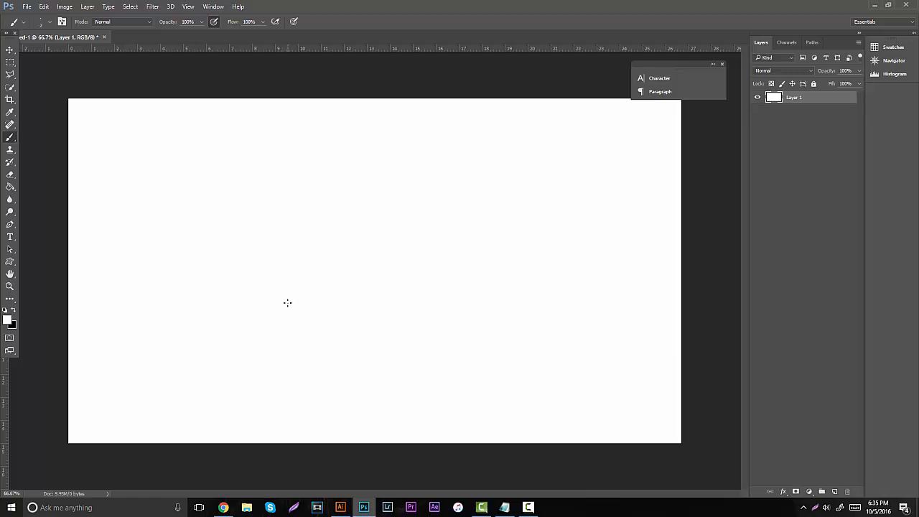
pyautogui.press('x')
pyautogui.moveTo(307, 231)
pyautogui.mouseDown()
pyautogui.moveTo(344, 277)
pyautogui.moveTo(365, 257)
pyautogui.moveTo(434, 268)
pyautogui.moveTo(449, 335)
pyautogui.moveTo(505, 250)
pyautogui.moveTo(486, 249)
pyautogui.moveTo(491, 260)
pyautogui.moveTo(530, 274)
pyautogui.moveTo(536, 190)
pyautogui.moveTo(473, 301)
pyautogui.moveTo(576, 231)
pyautogui.mouseUp()
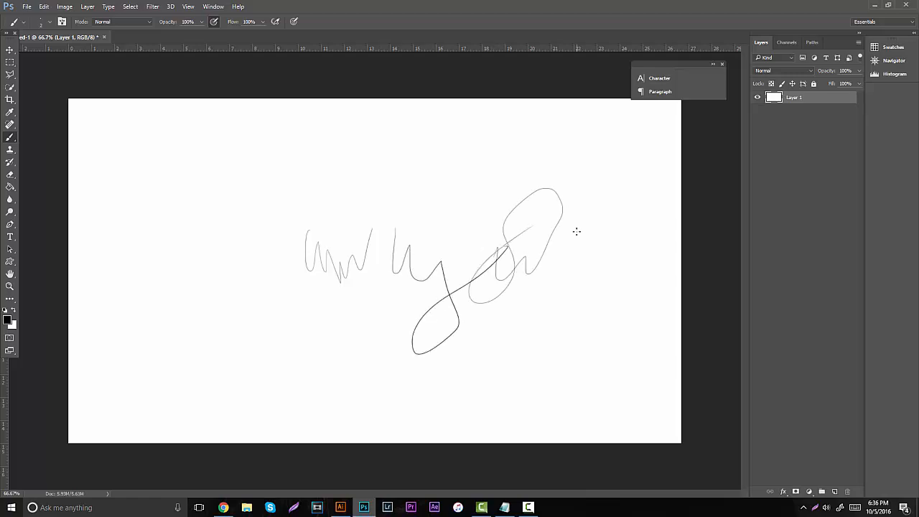
pyautogui.hotkey('ctrl', 'alt', 'z')
pyautogui.hotkey('ctrl', 'alt', 'z')
pyautogui.hotkey('ctrl', 'alt', 'z')
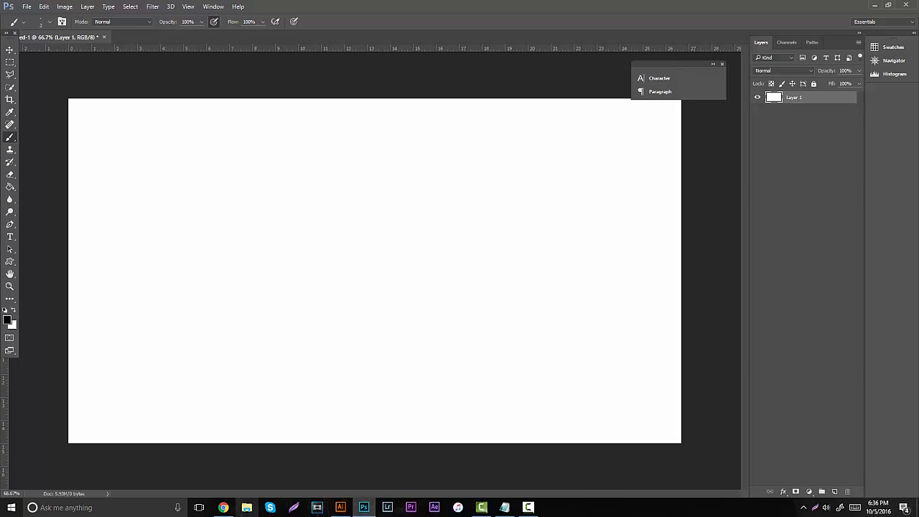
# Switch to Illustrator, deselect the traced portrait, and copy a Lightshot screenshot of it, about 1245 × 789 pixels, to the clipboard.
pyautogui.click(223, 506)
pyautogui.click(341, 507)
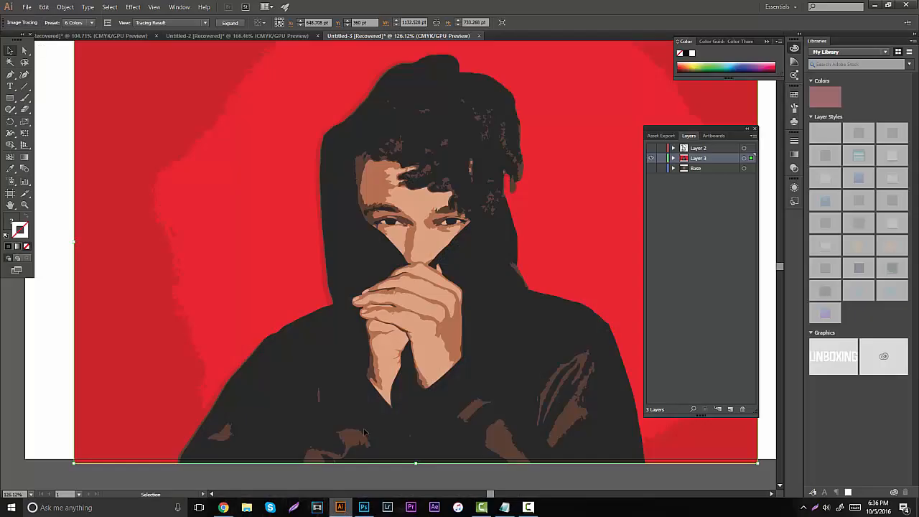
pyautogui.click(70, 251)
pyautogui.click(25, 204)
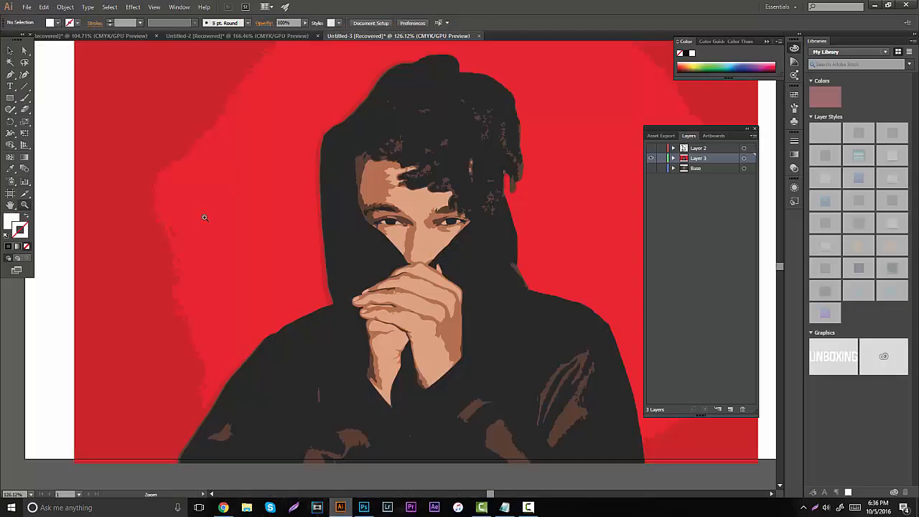
pyautogui.keyDown('alt'); pyautogui.click(316, 201); pyautogui.keyUp('alt')
pyautogui.scroll(-4, 316, 202)
pyautogui.scroll(2, 423, 217)
pyautogui.scroll(-1, 405, 246)
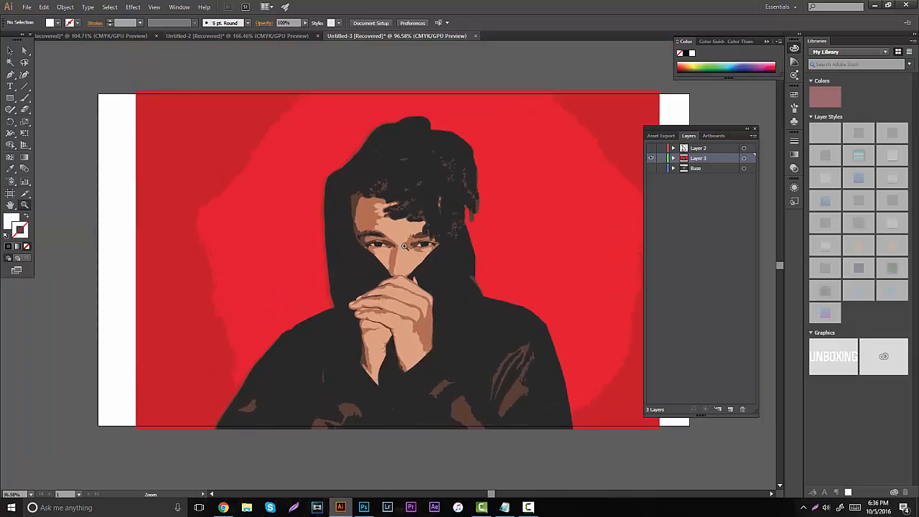
pyautogui.scroll(1, 404, 246)
pyautogui.click(293, 507)
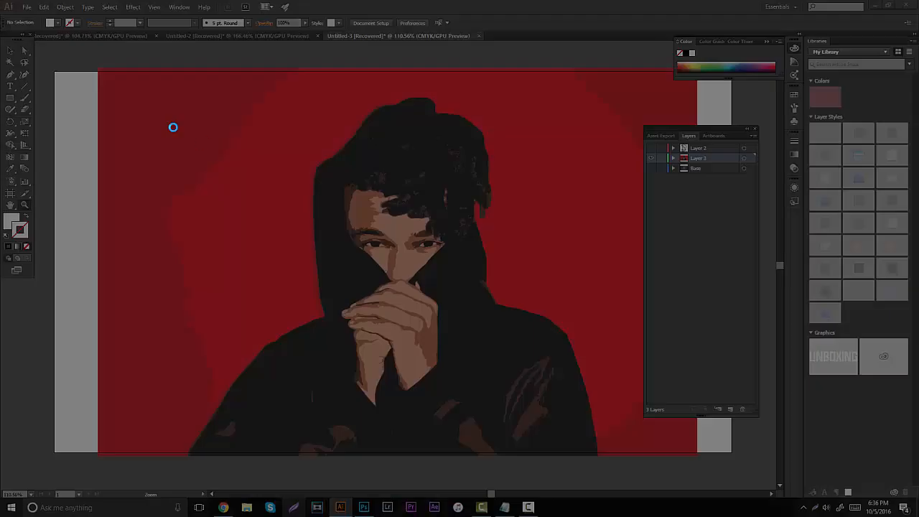
pyautogui.moveTo(109, 75); pyautogui.dragTo(707, 453)
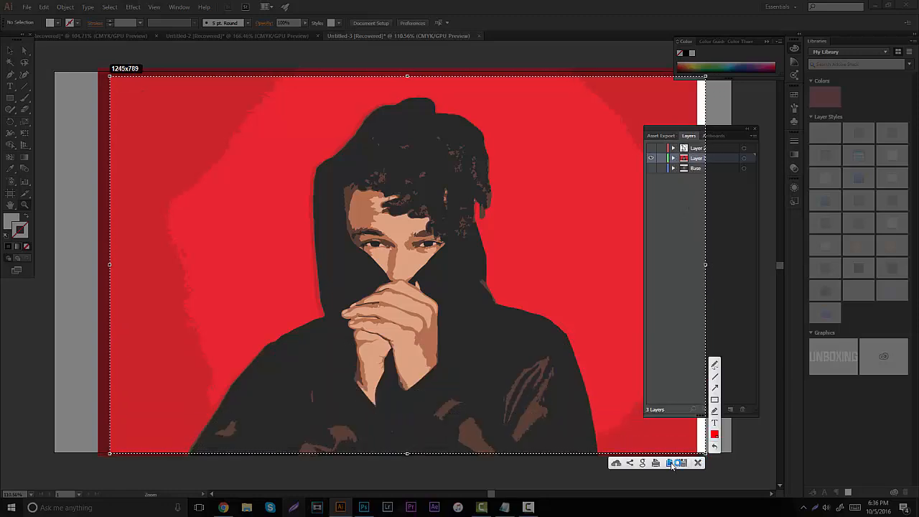
pyautogui.click(675, 464)
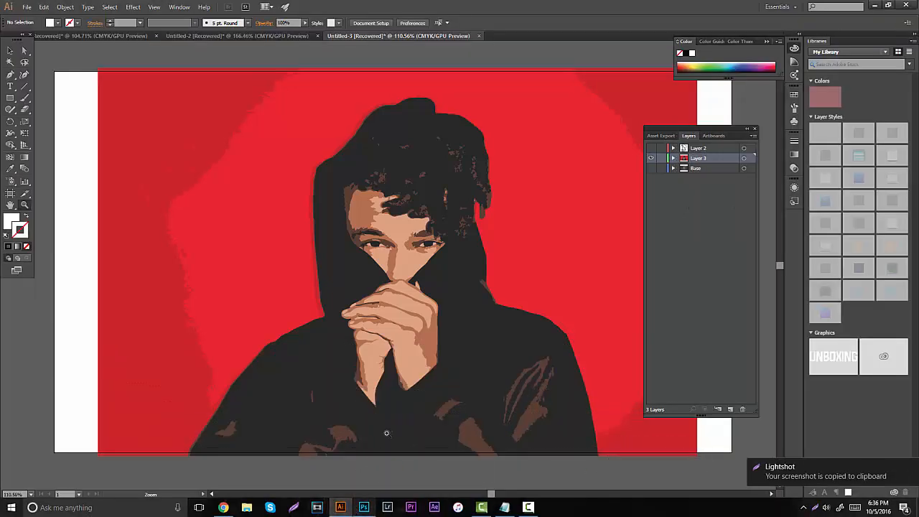
# Close Illustrator, discarding the changes in all three recovered documents.
pyautogui.click(902, 7)
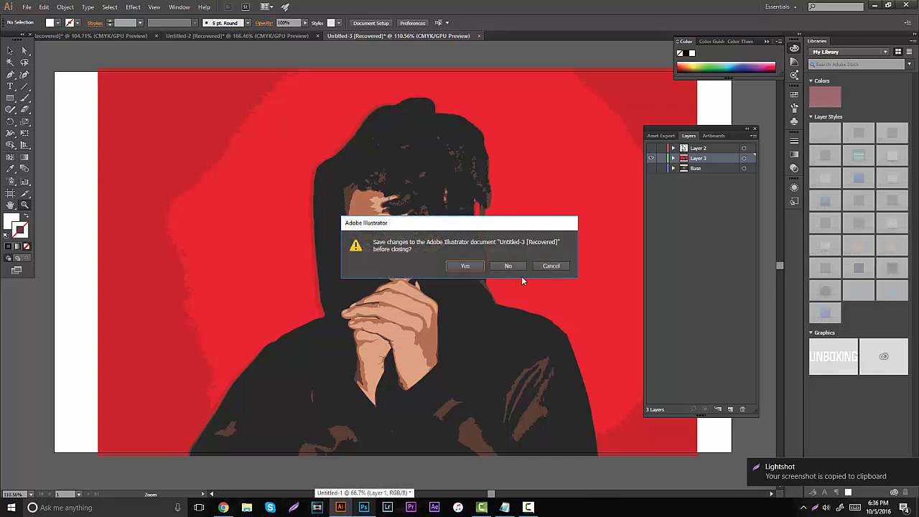
pyautogui.click(508, 266)
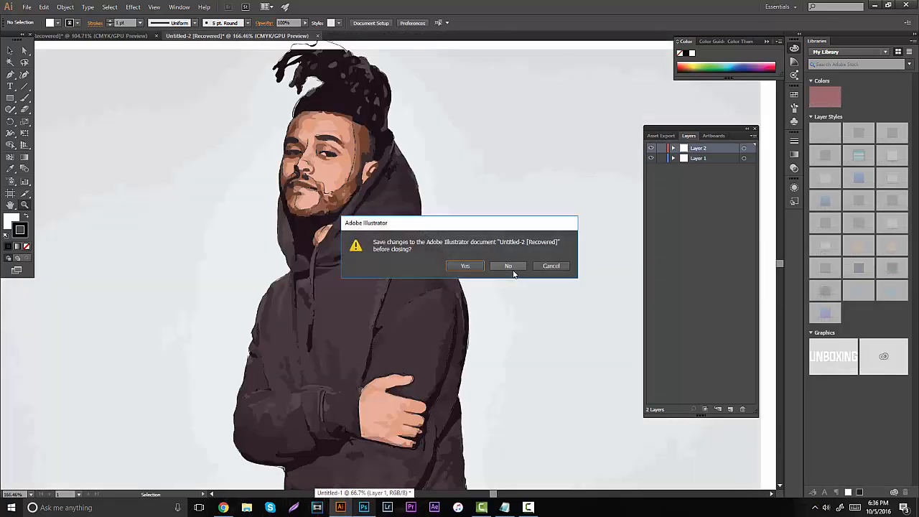
pyautogui.click(508, 266)
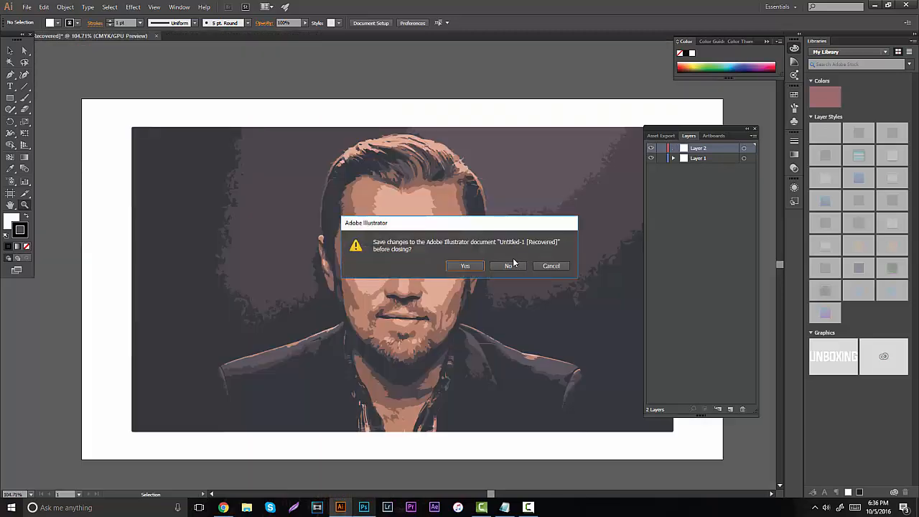
pyautogui.click(508, 265)
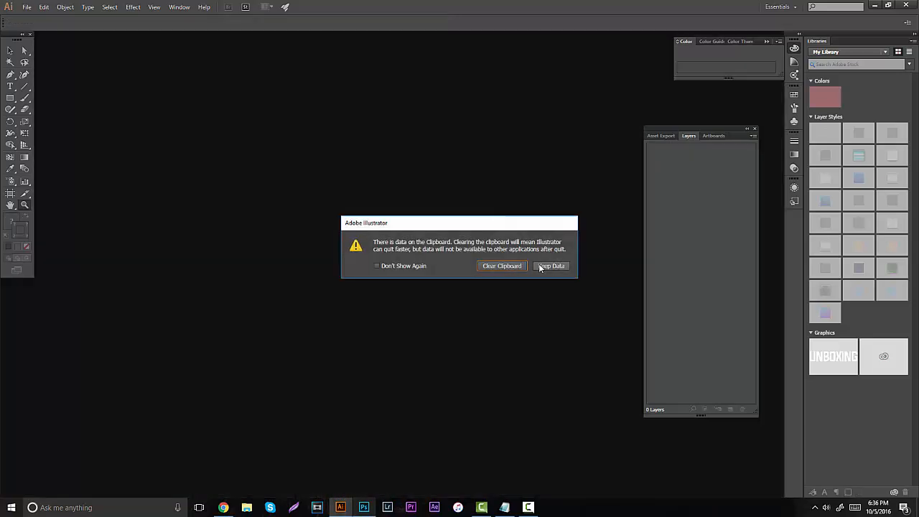
pyautogui.click(516, 266)
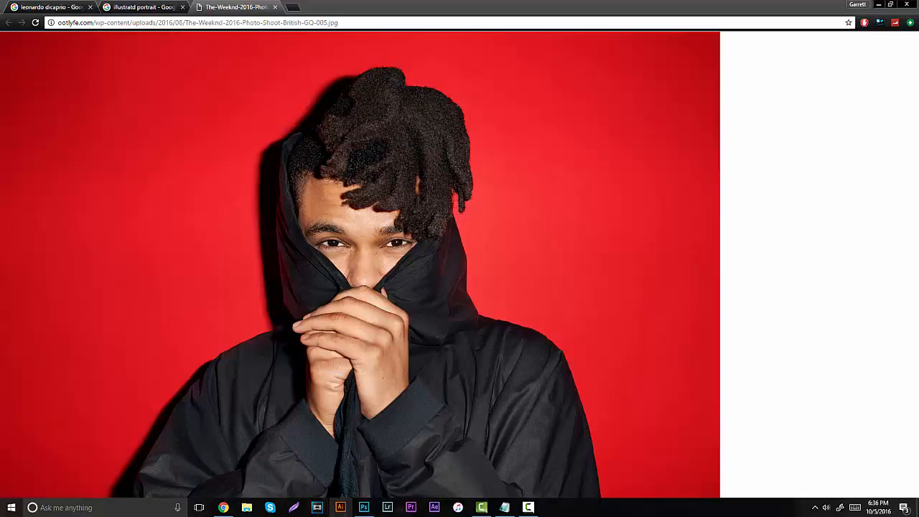
# Switch to Photoshop, paste the traced portrait screenshot onto the blank canvas, and scale it up to the full canvas height.
pyautogui.click(364, 507)
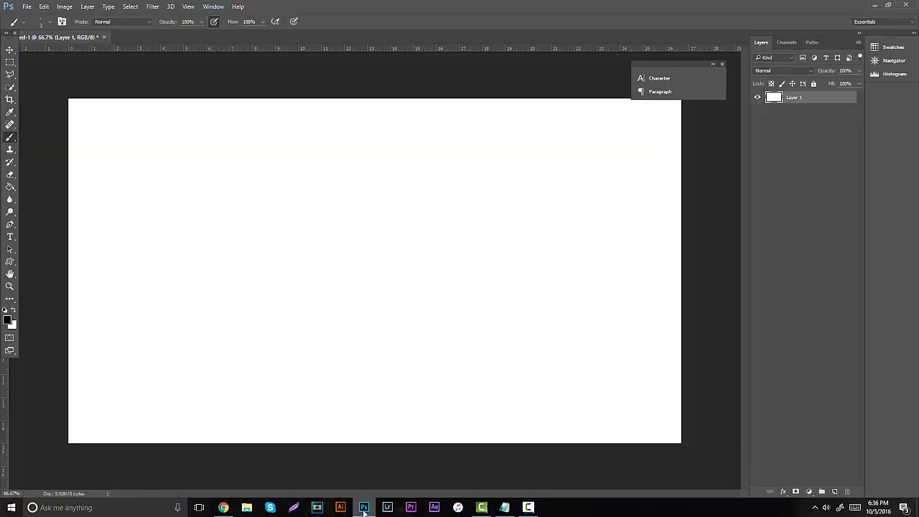
pyautogui.hotkey('ctrl', 'v')
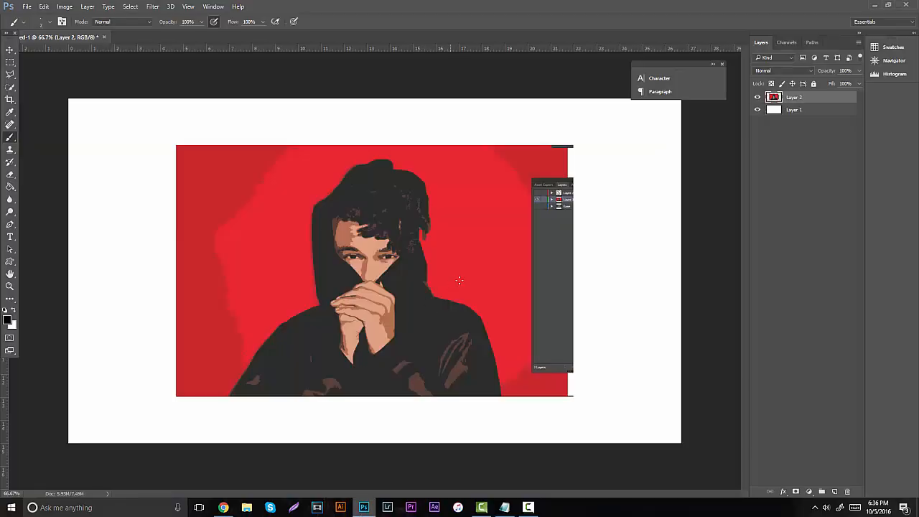
pyautogui.hotkey('ctrl', 't')
pyautogui.moveTo(573, 146)
pyautogui.mouseDown()
pyautogui.moveTo(703, 100)
pyautogui.moveTo(696, 104)
pyautogui.mouseUp()
pyautogui.press('Return')
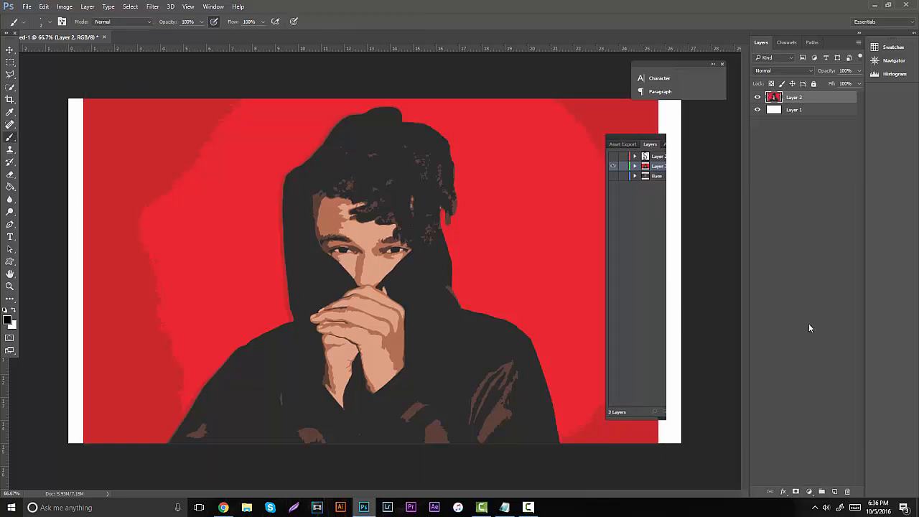
# Add an empty layer above the pasted portrait and try the 2 px brush with a test stroke, then undo it.
pyautogui.click(834, 491)
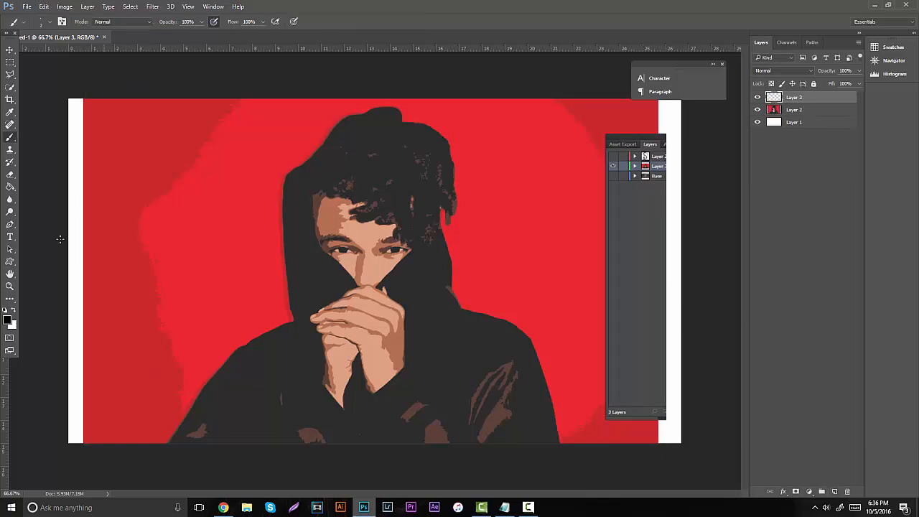
pyautogui.click(50, 22)
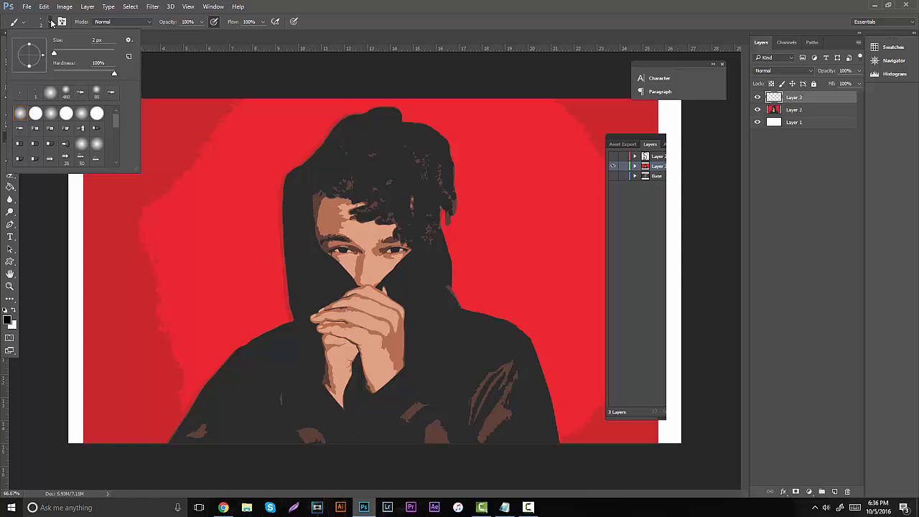
pyautogui.click(52, 23)
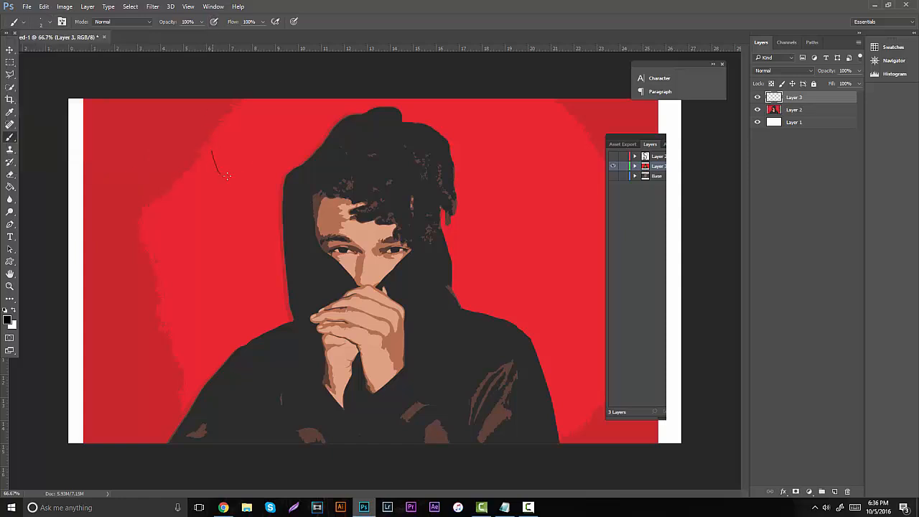
pyautogui.moveTo(226, 176)
pyautogui.mouseDown()
pyautogui.moveTo(274, 171)
pyautogui.moveTo(309, 158)
pyautogui.mouseUp()
pyautogui.hotkey('ctrl', 'z')
# Sketch the hairline on the new layer with the thin black brush, from the left temple across to mid-forehead.
pyautogui.click(9, 287)
pyautogui.moveTo(372, 236); pyautogui.dragTo(495, 235)
pyautogui.moveTo(359, 277); pyautogui.dragTo(298, 295)
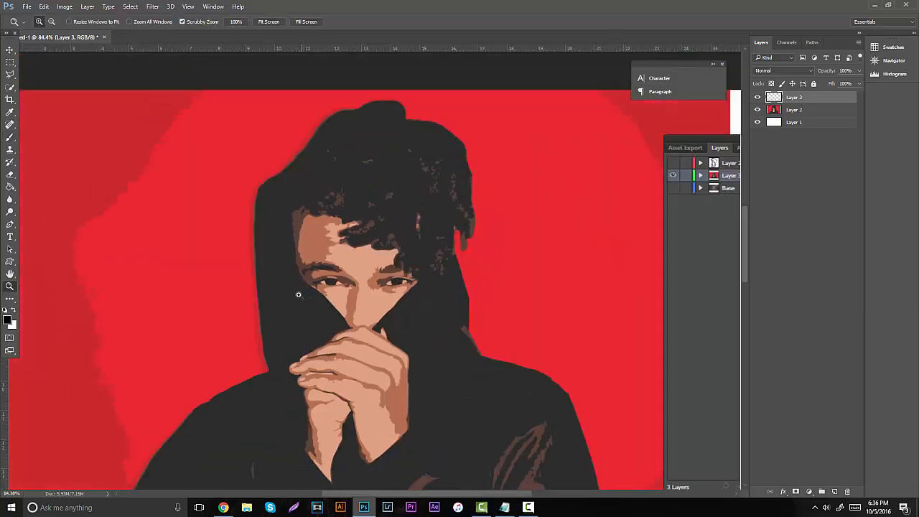
pyautogui.moveTo(295, 240); pyautogui.dragTo(335, 241)
pyautogui.moveTo(412, 249); pyautogui.dragTo(401, 252)
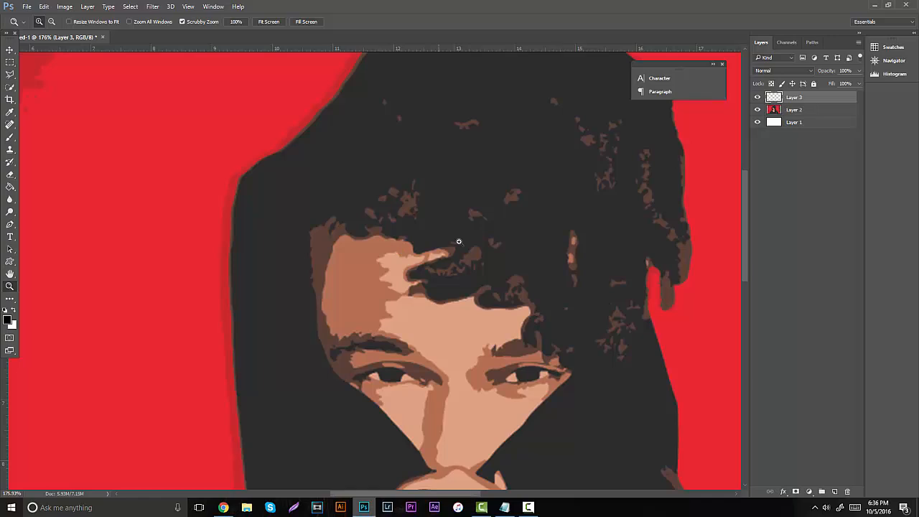
pyautogui.moveTo(458, 242); pyautogui.dragTo(497, 241)
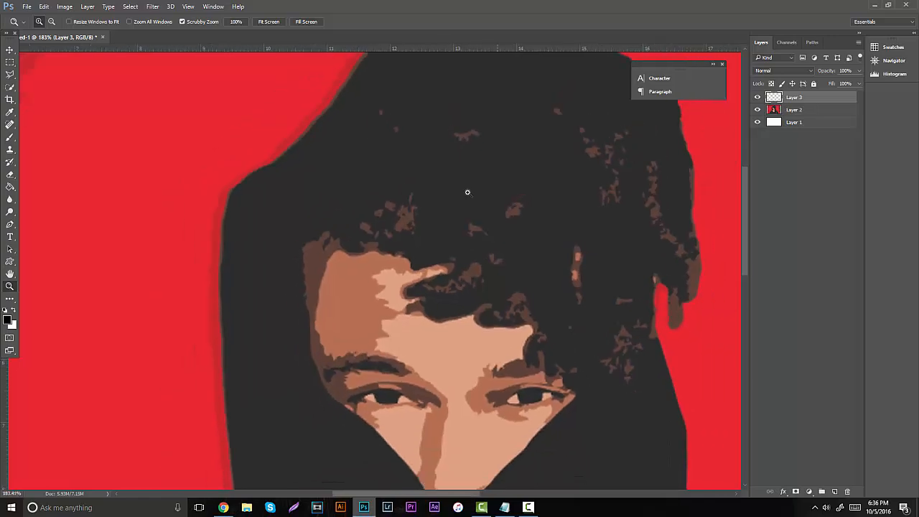
pyautogui.press('b')
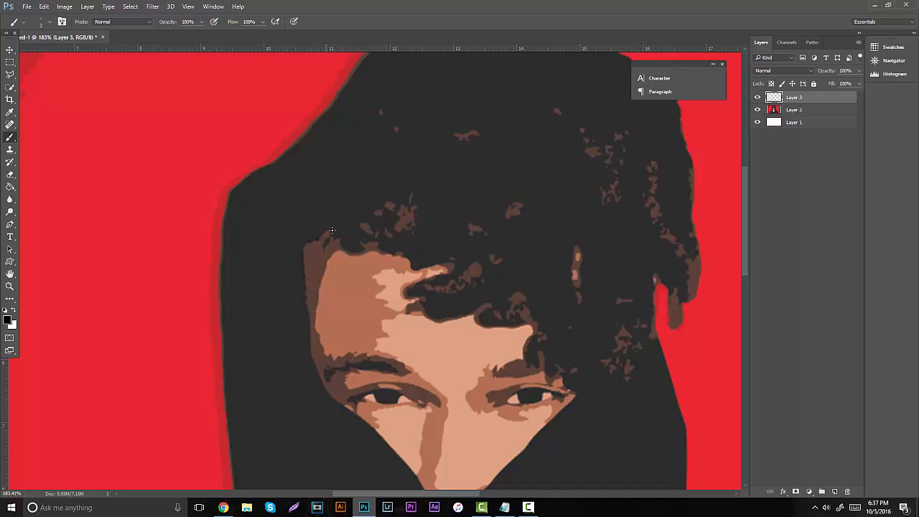
pyautogui.moveTo(337, 247)
pyautogui.mouseDown()
pyautogui.moveTo(357, 256)
pyautogui.moveTo(381, 249)
pyautogui.moveTo(413, 270)
pyautogui.moveTo(452, 264)
pyautogui.moveTo(420, 274)
pyautogui.moveTo(404, 293)
pyautogui.moveTo(422, 298)
pyautogui.moveTo(427, 315)
pyautogui.moveTo(476, 317)
pyautogui.mouseUp()
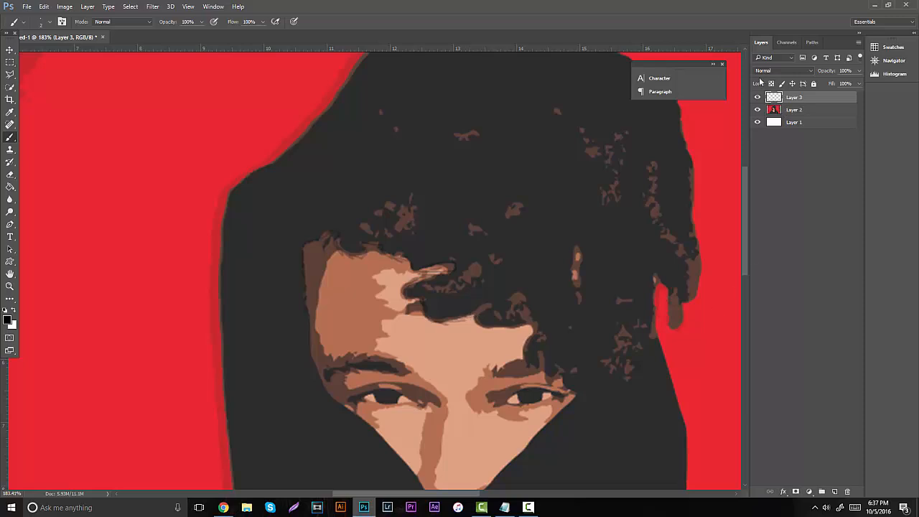
# Hide the portrait layer to examine the sketched hairline on the white background, then show the layer again.
pyautogui.click(757, 110)
pyautogui.click(10, 285)
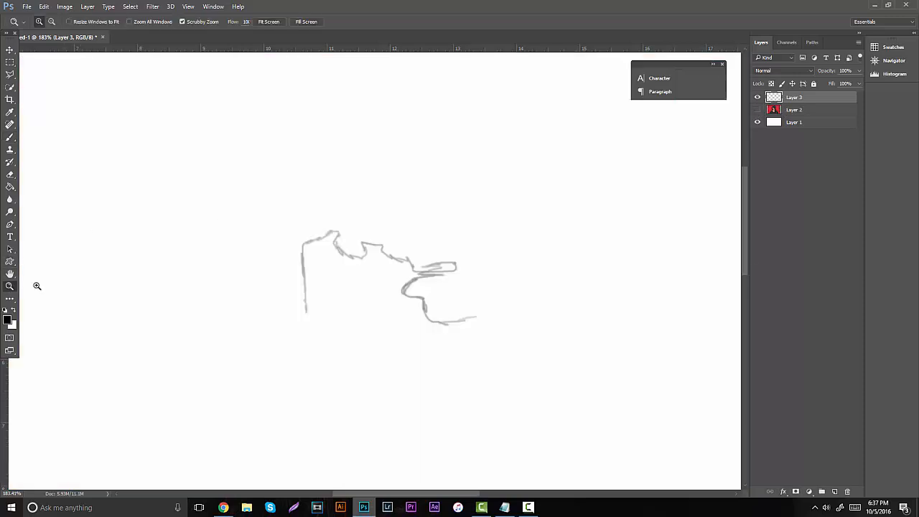
pyautogui.moveTo(332, 275); pyautogui.dragTo(213, 279)
pyautogui.moveTo(359, 265); pyautogui.dragTo(437, 257)
pyautogui.moveTo(329, 211); pyautogui.dragTo(350, 207)
pyautogui.scroll(4, 366, 211)
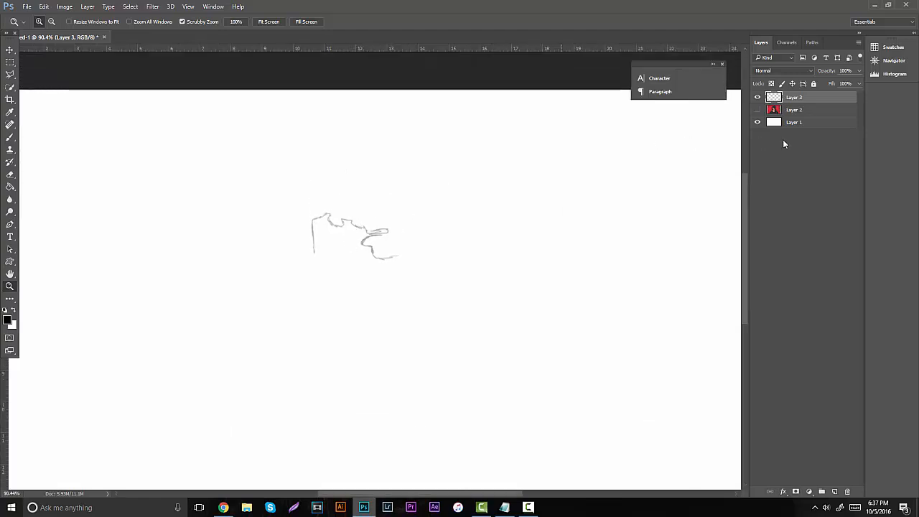
pyautogui.click(756, 109)
# Turn on pen pressure for the brush opacity, then make a test stroke across the forehead and undo it.
pyautogui.moveTo(367, 237); pyautogui.dragTo(409, 230)
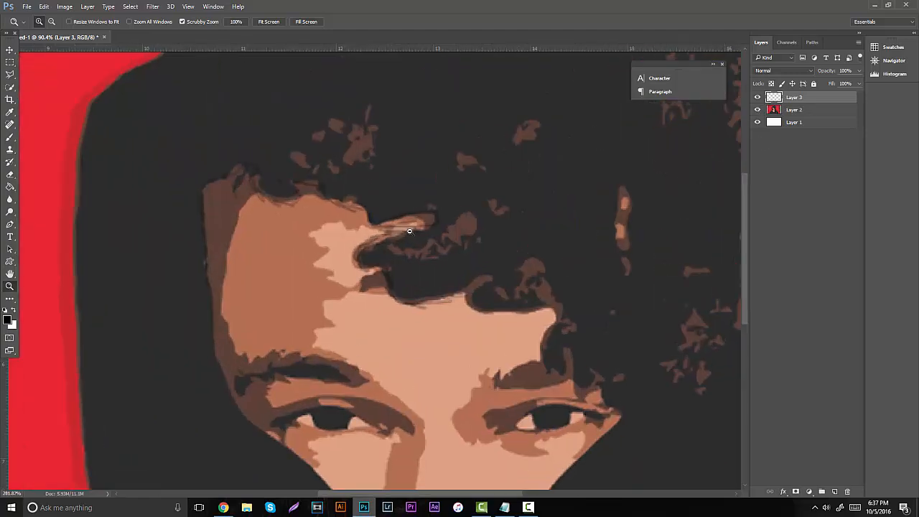
pyautogui.click(11, 137)
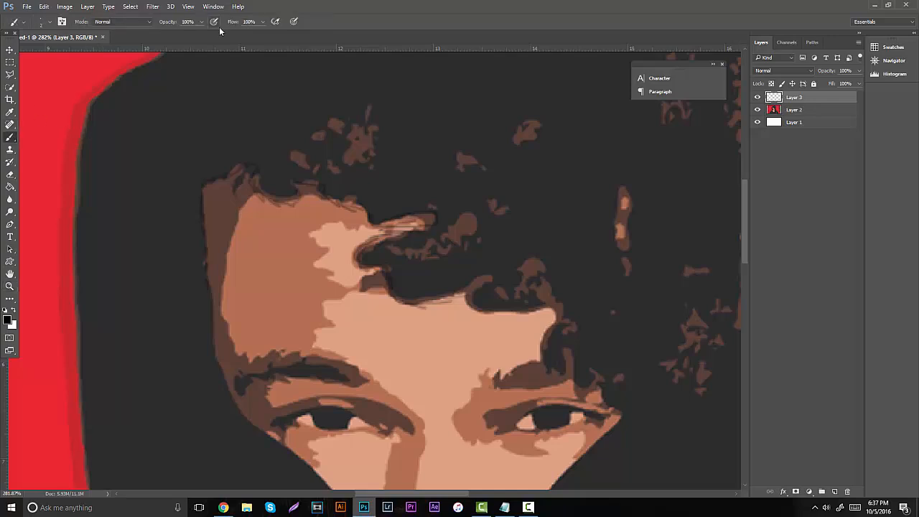
pyautogui.moveTo(250, 166)
pyautogui.mouseDown()
pyautogui.moveTo(282, 198)
pyautogui.moveTo(299, 269)
pyautogui.mouseUp()
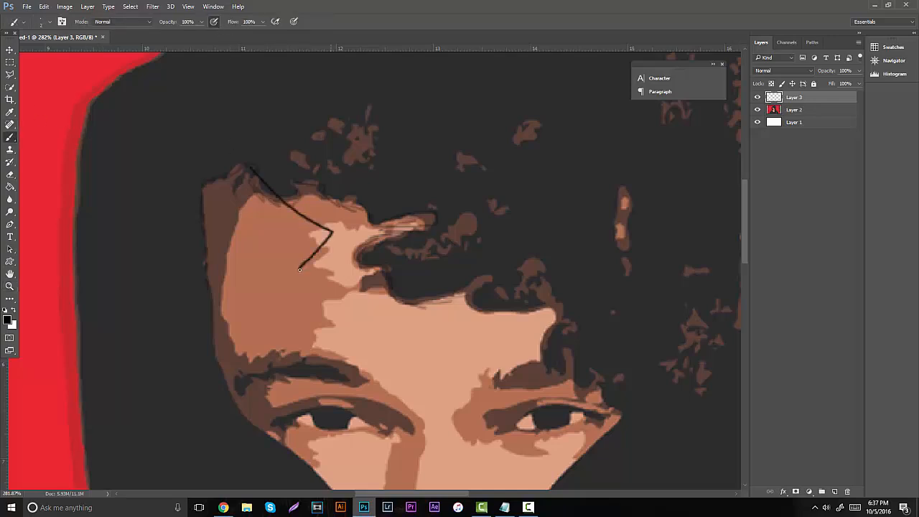
pyautogui.hotkey('ctrl', 'z')
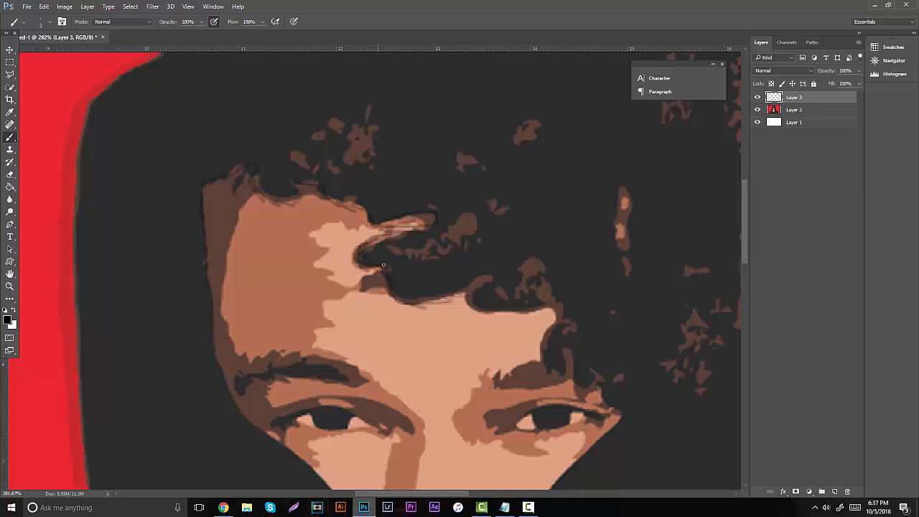
# Trace the hair edge from mid-forehead to the right eye's outer corner and the right hood edge toward the hands.
pyautogui.moveTo(430, 303)
pyautogui.mouseDown()
pyautogui.moveTo(490, 275)
pyautogui.moveTo(470, 299)
pyautogui.moveTo(483, 309)
pyautogui.moveTo(475, 293)
pyautogui.moveTo(497, 314)
pyautogui.moveTo(559, 316)
pyautogui.moveTo(534, 337)
pyautogui.moveTo(537, 348)
pyautogui.moveTo(579, 390)
pyautogui.mouseUp()
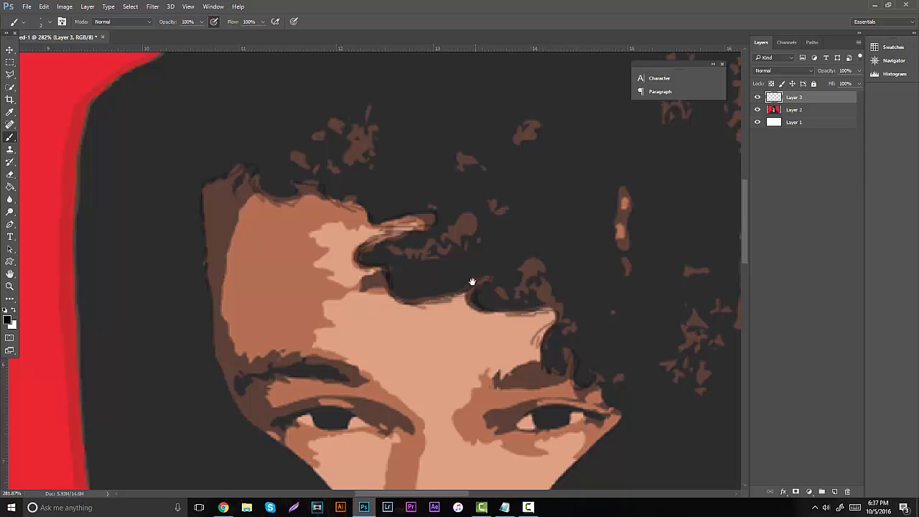
pyautogui.moveTo(472, 281)
pyautogui.mouseDown()
pyautogui.moveTo(438, 180)
pyautogui.moveTo(390, 189)
pyautogui.mouseUp()
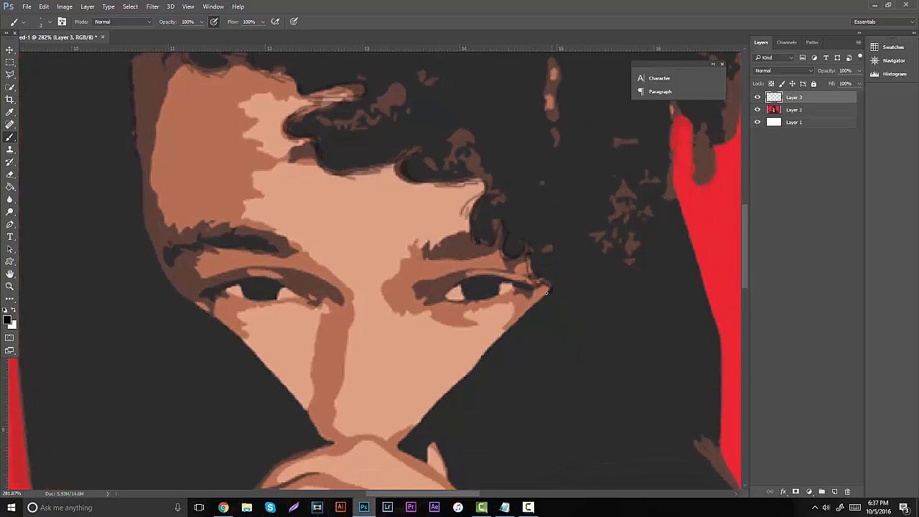
pyautogui.moveTo(475, 239); pyautogui.dragTo(522, 176)
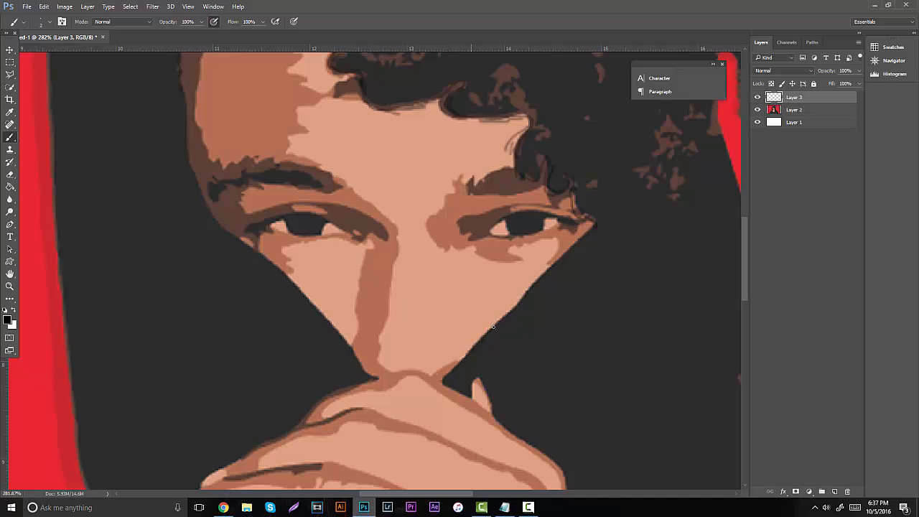
pyautogui.moveTo(493, 326); pyautogui.dragTo(515, 308)
# Trace the left edge of the face from the temple along the hood down to the hands.
pyautogui.moveTo(412, 179); pyautogui.dragTo(453, 273)
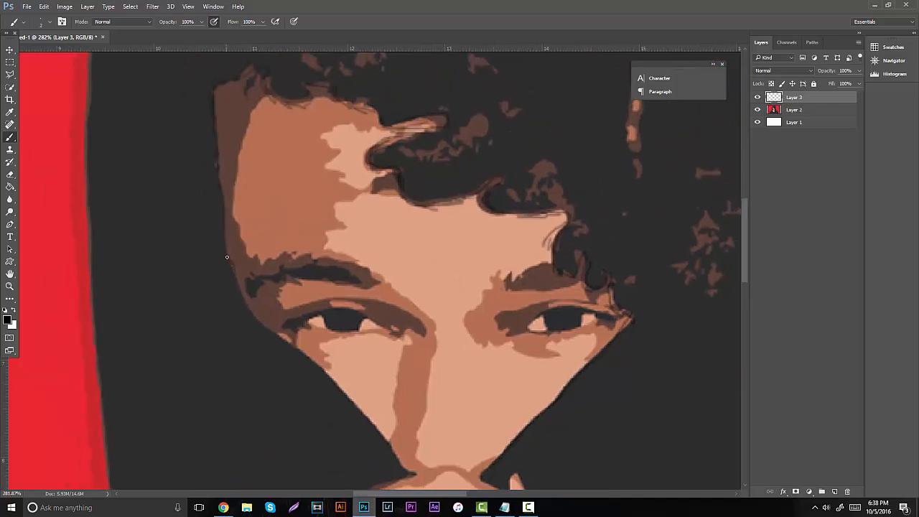
pyautogui.moveTo(230, 237); pyautogui.dragTo(227, 249)
pyautogui.scroll(-5, 236, 107)
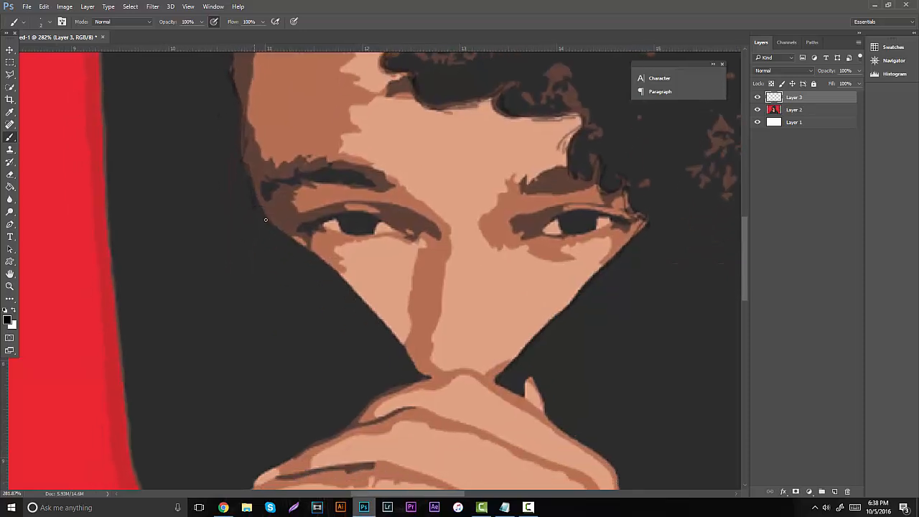
pyautogui.moveTo(334, 219); pyautogui.dragTo(321, 118)
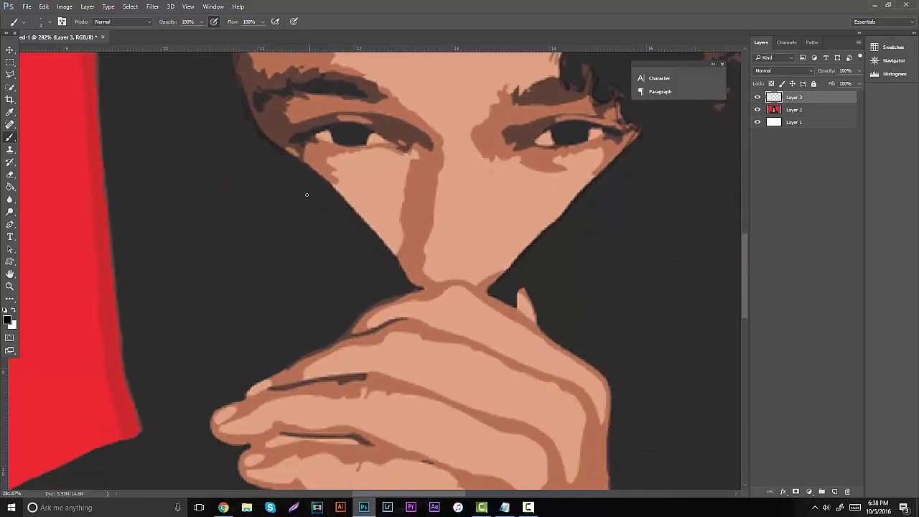
pyautogui.moveTo(320, 174)
pyautogui.mouseDown()
pyautogui.moveTo(367, 231)
pyautogui.moveTo(361, 209)
pyautogui.moveTo(422, 291)
pyautogui.mouseUp()
# Outline the upper contour of the clasped hands over the knuckles and down the right side.
pyautogui.moveTo(445, 193)
pyautogui.mouseDown()
pyautogui.moveTo(426, 254)
pyautogui.moveTo(485, 177)
pyautogui.moveTo(435, 92)
pyautogui.moveTo(398, 156)
pyautogui.moveTo(361, 163)
pyautogui.mouseUp()
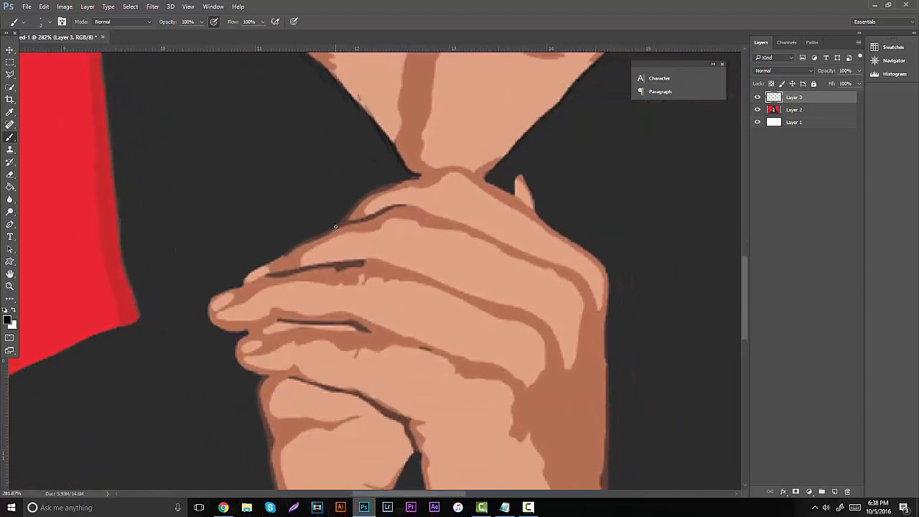
pyautogui.moveTo(359, 203)
pyautogui.mouseDown()
pyautogui.moveTo(460, 169)
pyautogui.moveTo(558, 240)
pyautogui.mouseUp()
pyautogui.moveTo(531, 180); pyautogui.dragTo(488, 126)
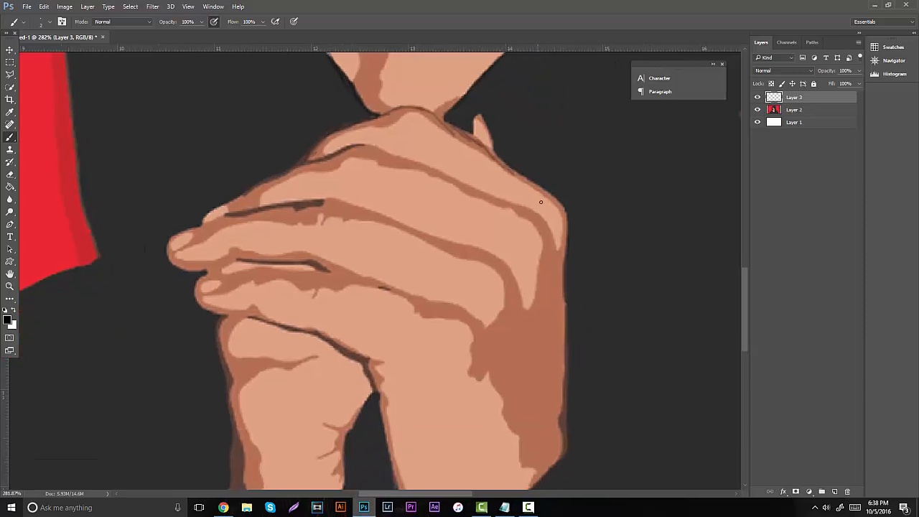
pyautogui.moveTo(516, 171)
pyautogui.mouseDown()
pyautogui.moveTo(556, 204)
pyautogui.moveTo(559, 242)
pyautogui.mouseUp()
# Trace the lower edge of the shadow beneath the topmost finger and around its pointed right end.
pyautogui.moveTo(307, 172)
pyautogui.mouseDown()
pyautogui.moveTo(351, 160)
pyautogui.moveTo(423, 172)
pyautogui.moveTo(388, 168)
pyautogui.moveTo(445, 188)
pyautogui.moveTo(429, 177)
pyautogui.moveTo(443, 181)
pyautogui.moveTo(539, 244)
pyautogui.mouseUp()
pyautogui.moveTo(514, 285); pyautogui.dragTo(531, 306)
pyautogui.moveTo(540, 284)
pyautogui.mouseDown()
pyautogui.moveTo(557, 215)
pyautogui.moveTo(560, 249)
pyautogui.mouseUp()
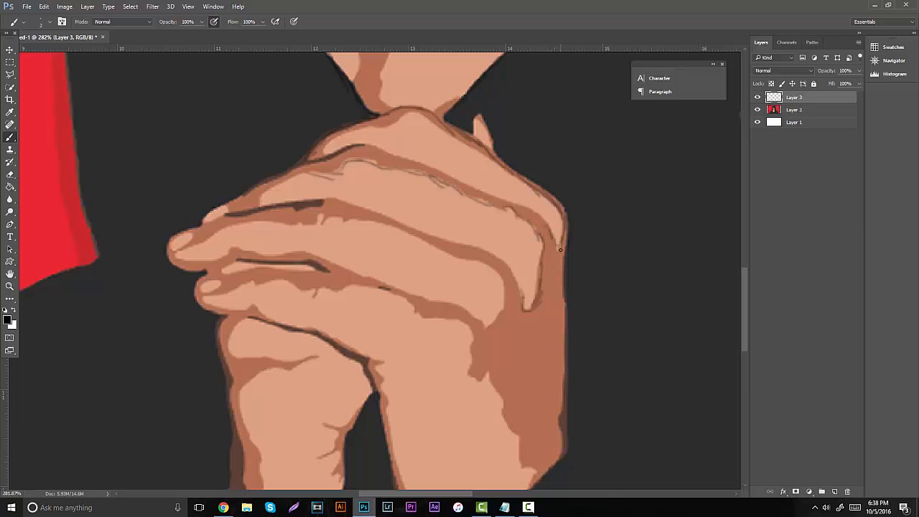
# Trace the upper edge of the shadow beneath the topmost finger, from the left knuckle toward its right end.
pyautogui.moveTo(558, 126); pyautogui.dragTo(564, 153)
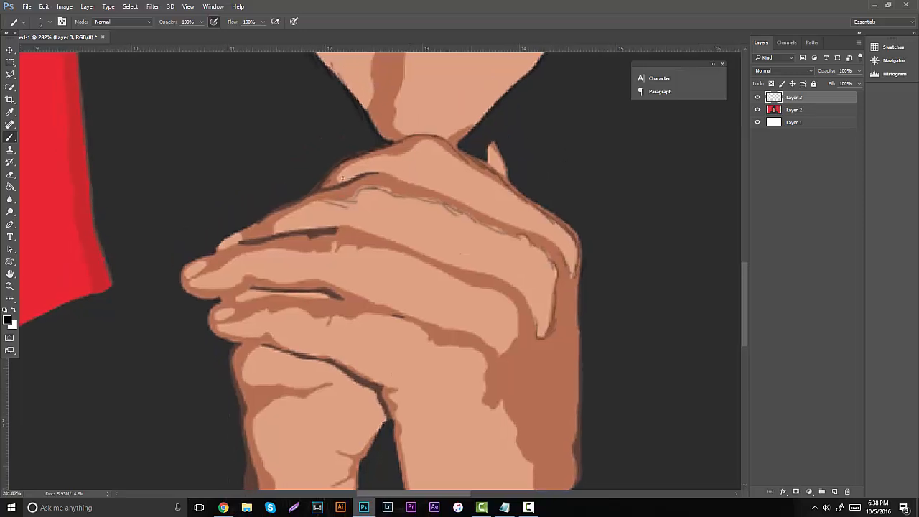
pyautogui.moveTo(329, 184)
pyautogui.mouseDown()
pyautogui.moveTo(348, 170)
pyautogui.moveTo(452, 191)
pyautogui.moveTo(418, 134)
pyautogui.moveTo(534, 202)
pyautogui.mouseUp()
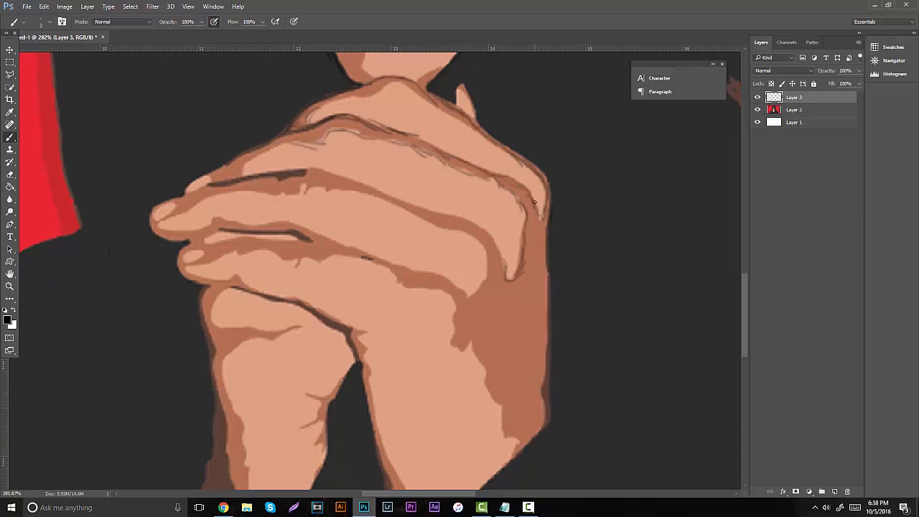
pyautogui.moveTo(575, 162); pyautogui.dragTo(617, 154)
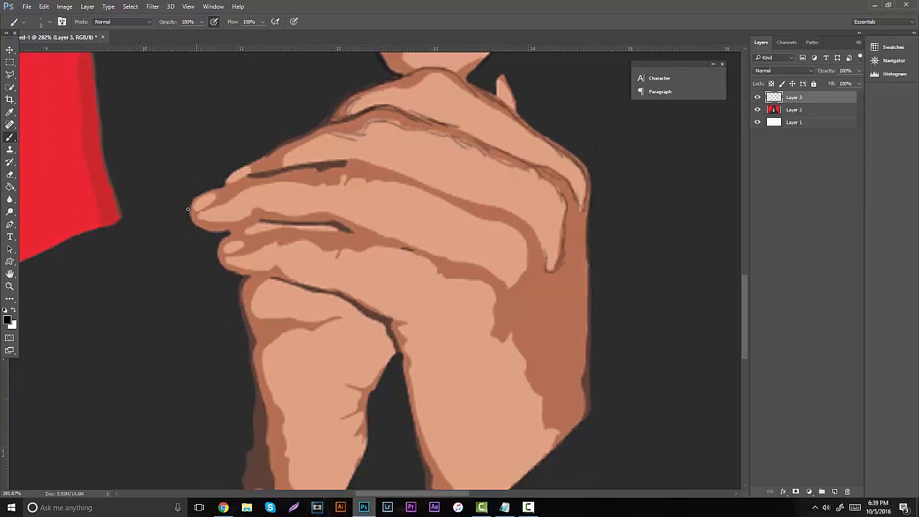
# Outline the third finger from the top, covering its upper contour, rounded right end, fingertip and lower edge.
pyautogui.moveTo(187, 209)
pyautogui.mouseDown()
pyautogui.moveTo(222, 186)
pyautogui.moveTo(381, 160)
pyautogui.moveTo(356, 158)
pyautogui.moveTo(441, 192)
pyautogui.moveTo(449, 208)
pyautogui.moveTo(434, 195)
pyautogui.moveTo(529, 225)
pyautogui.moveTo(522, 216)
pyautogui.moveTo(543, 258)
pyautogui.mouseUp()
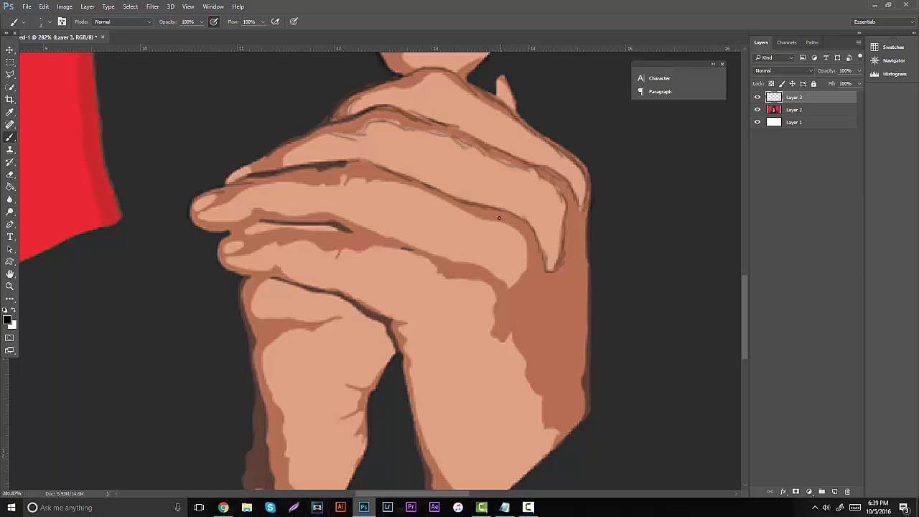
pyautogui.moveTo(495, 222)
pyautogui.mouseDown()
pyautogui.moveTo(525, 246)
pyautogui.moveTo(519, 274)
pyautogui.moveTo(507, 286)
pyautogui.moveTo(503, 273)
pyautogui.moveTo(507, 287)
pyautogui.moveTo(532, 272)
pyautogui.moveTo(511, 279)
pyautogui.moveTo(502, 271)
pyautogui.moveTo(506, 283)
pyautogui.moveTo(487, 263)
pyautogui.moveTo(440, 254)
pyautogui.moveTo(498, 280)
pyautogui.mouseUp()
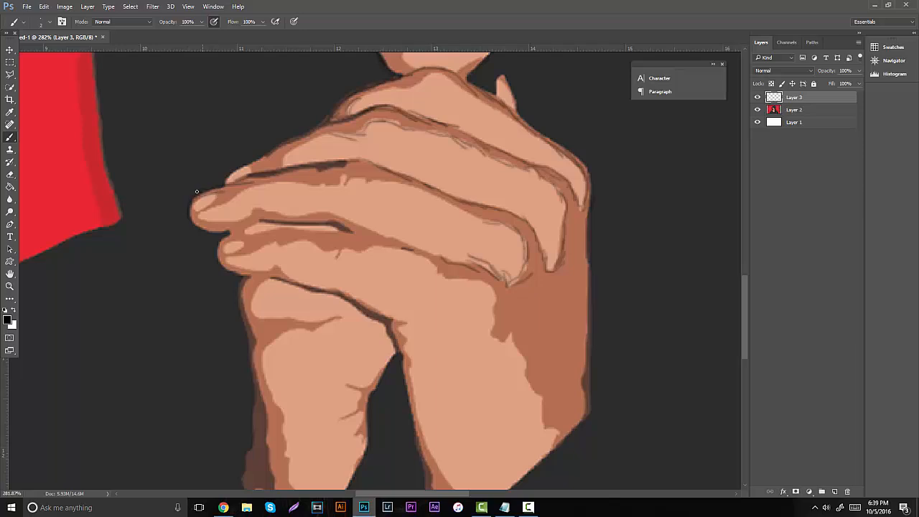
pyautogui.moveTo(192, 224); pyautogui.dragTo(232, 233)
pyautogui.moveTo(265, 210)
pyautogui.mouseDown()
pyautogui.moveTo(336, 217)
pyautogui.moveTo(437, 253)
pyautogui.mouseUp()
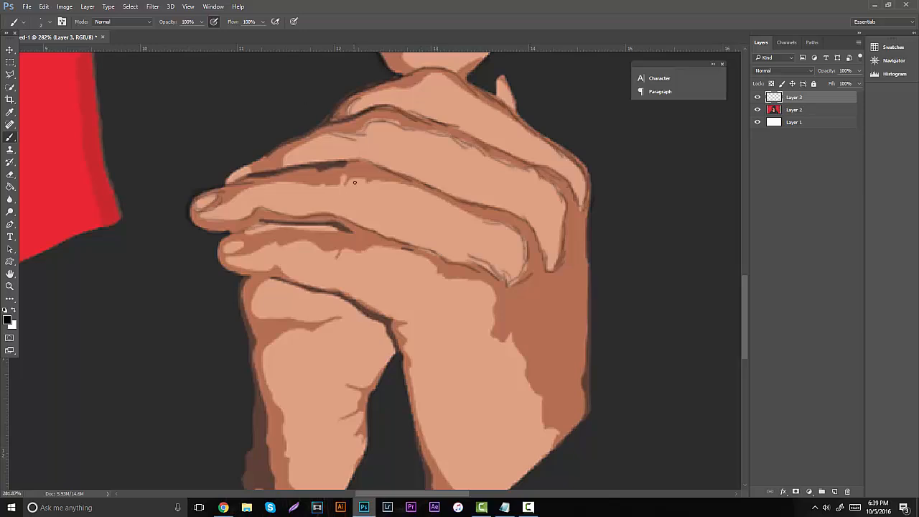
# Trace the shadow edge along the top of the third finger and the dark gap and small fingertip above it.
pyautogui.moveTo(345, 180)
pyautogui.mouseDown()
pyautogui.moveTo(410, 185)
pyautogui.moveTo(433, 207)
pyautogui.moveTo(428, 199)
pyautogui.moveTo(494, 222)
pyautogui.mouseUp()
pyautogui.moveTo(438, 152); pyautogui.dragTo(539, 180)
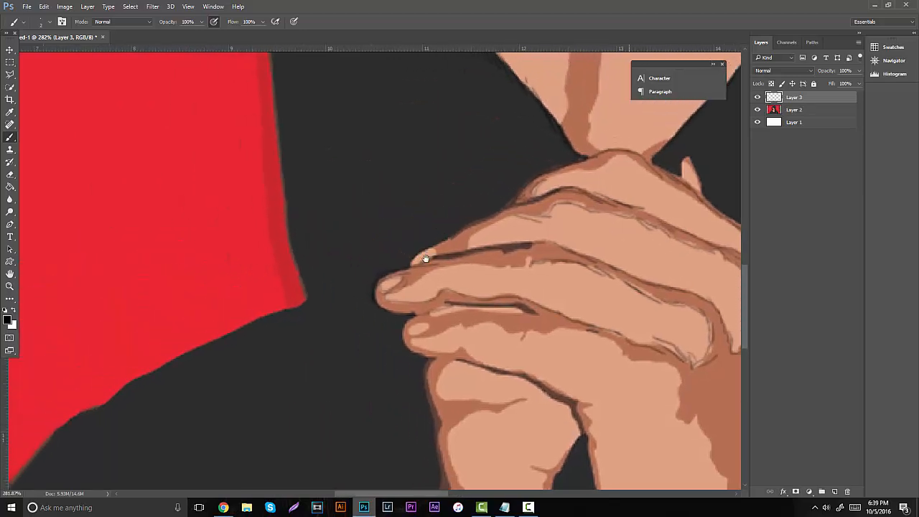
pyautogui.moveTo(402, 285)
pyautogui.mouseDown()
pyautogui.moveTo(470, 268)
pyautogui.moveTo(449, 264)
pyautogui.moveTo(516, 270)
pyautogui.moveTo(473, 268)
pyautogui.moveTo(512, 192)
pyautogui.moveTo(491, 168)
pyautogui.moveTo(382, 152)
pyautogui.moveTo(408, 190)
pyautogui.moveTo(516, 189)
pyautogui.moveTo(504, 170)
pyautogui.moveTo(476, 172)
pyautogui.moveTo(499, 181)
pyautogui.moveTo(450, 175)
pyautogui.moveTo(473, 184)
pyautogui.moveTo(388, 188)
pyautogui.moveTo(366, 204)
pyautogui.moveTo(486, 188)
pyautogui.moveTo(428, 188)
pyautogui.moveTo(435, 170)
pyautogui.moveTo(460, 164)
pyautogui.mouseUp()
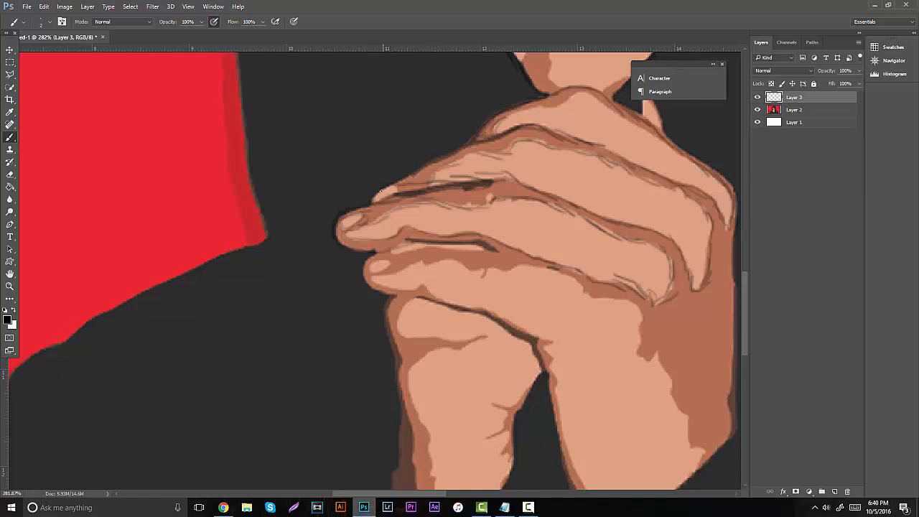
pyautogui.moveTo(399, 181); pyautogui.dragTo(465, 149)
# Examine the traced line work on white and over the base image by toggling the visibility of Layer 2.
pyautogui.click(9, 286)
pyautogui.moveTo(463, 257); pyautogui.dragTo(377, 261)
pyautogui.moveTo(459, 216); pyautogui.dragTo(531, 211)
pyautogui.click(757, 109)
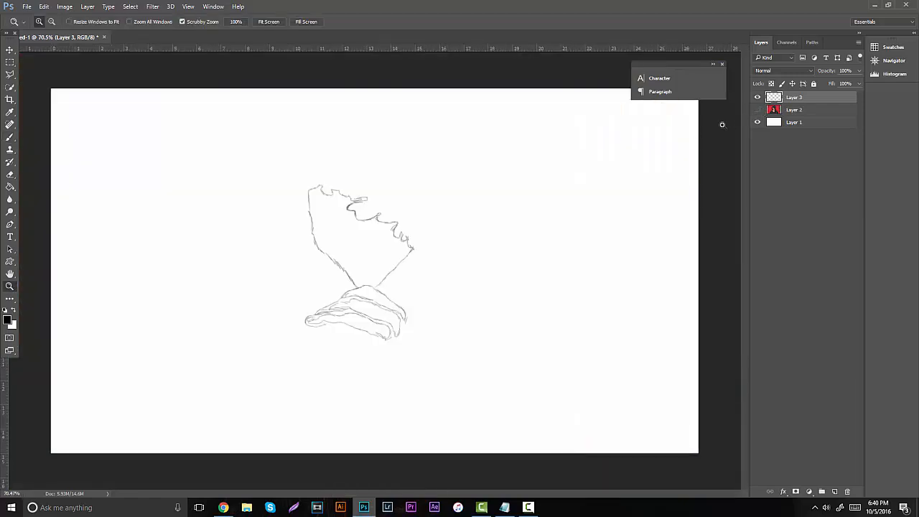
pyautogui.moveTo(390, 301)
pyautogui.mouseDown()
pyautogui.moveTo(345, 294)
pyautogui.moveTo(381, 308)
pyautogui.mouseUp()
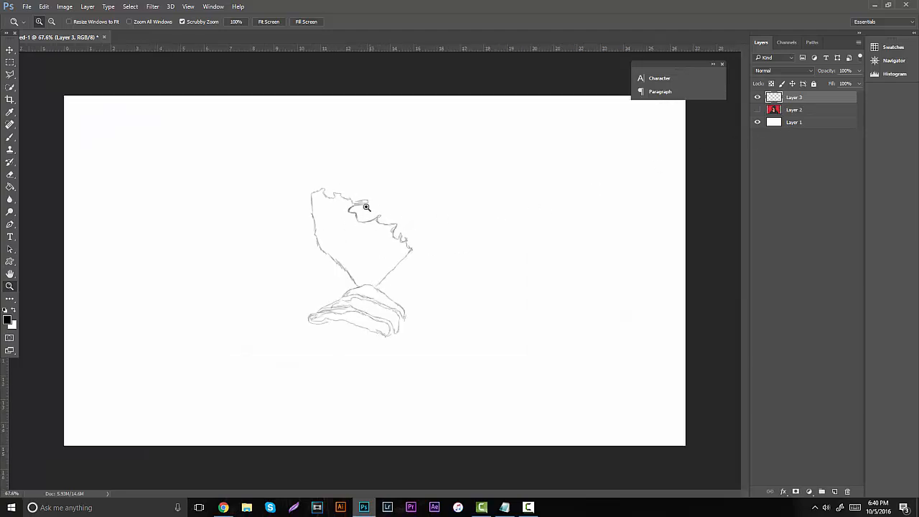
pyautogui.click(757, 110)
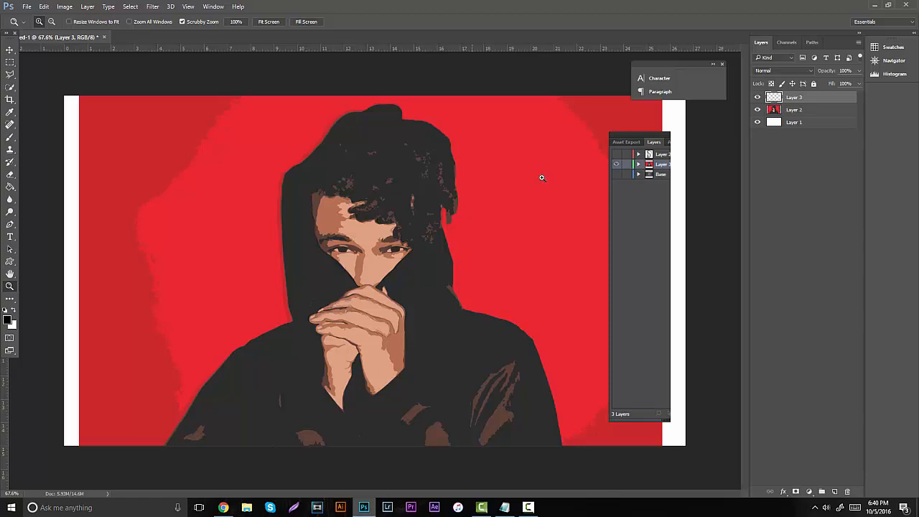
pyautogui.click(757, 109)
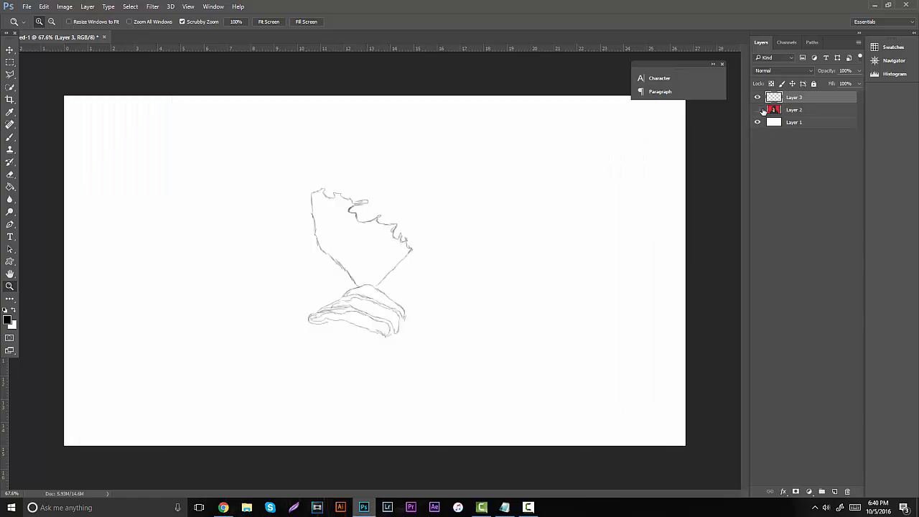
pyautogui.click(762, 110)
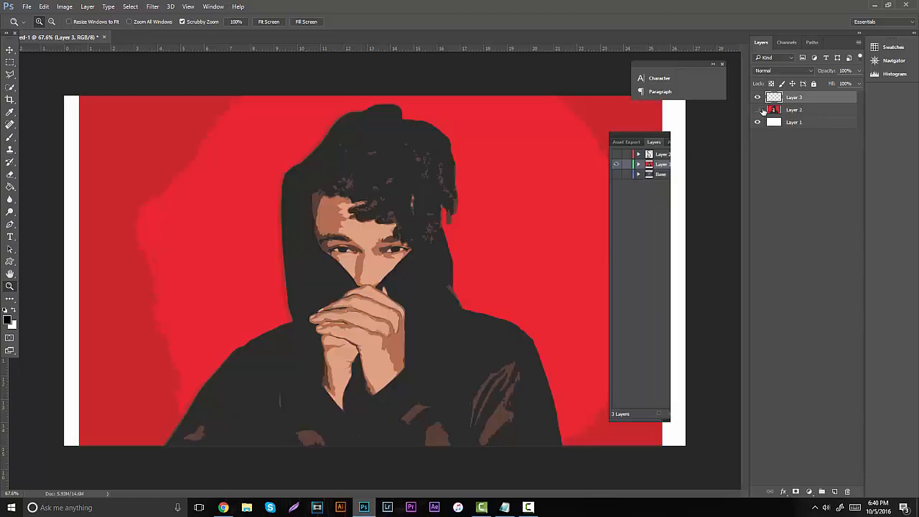
pyautogui.click(762, 110)
pyautogui.click(762, 110)
pyautogui.moveTo(351, 325)
pyautogui.mouseDown()
pyautogui.moveTo(372, 325)
pyautogui.moveTo(386, 281)
pyautogui.mouseUp()
pyautogui.click(757, 110)
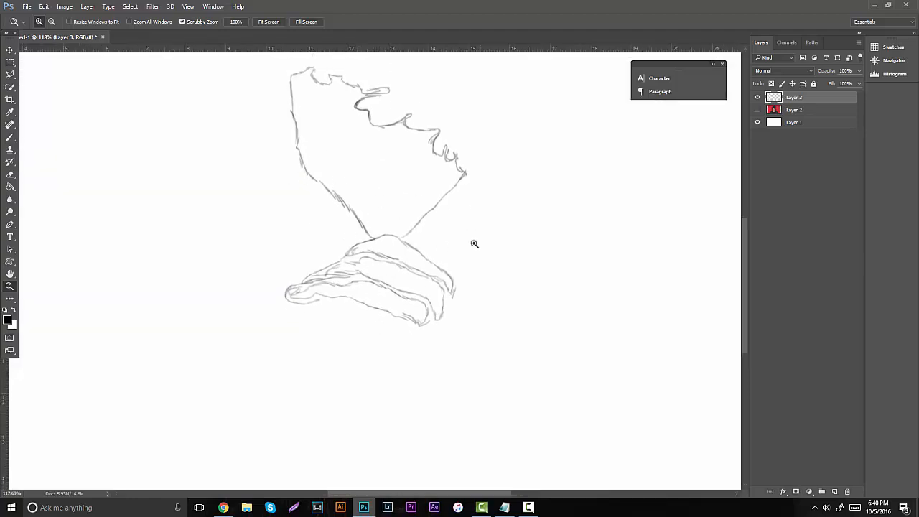
pyautogui.click(757, 112)
pyautogui.click(528, 507)
pyautogui.click(873, 463)
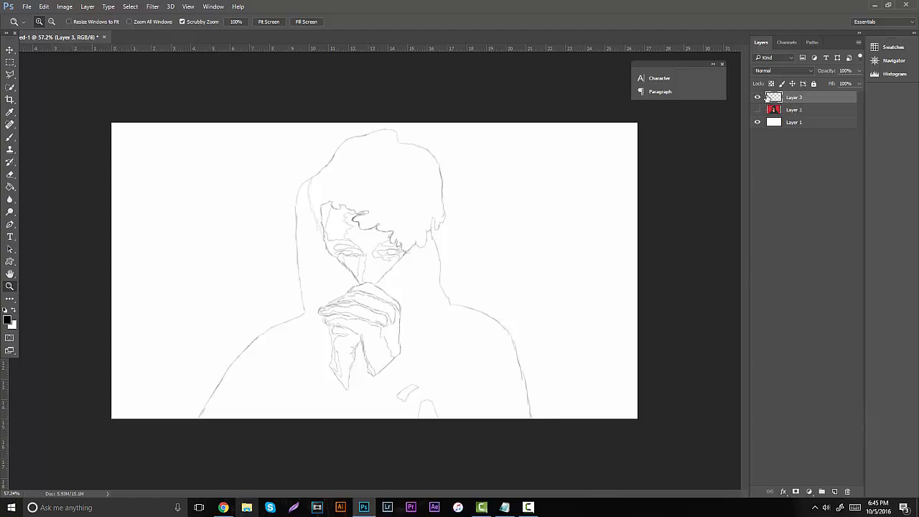
# Duplicate the Layer 3 line art to darken the outlines, then hide and select the original Layer 3.
pyautogui.hotkey('ctrl', 'j')
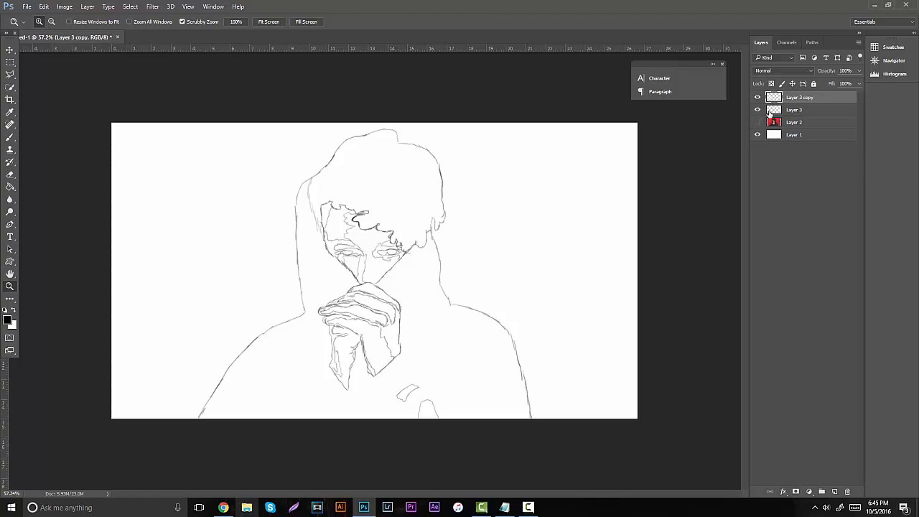
pyautogui.click(756, 109)
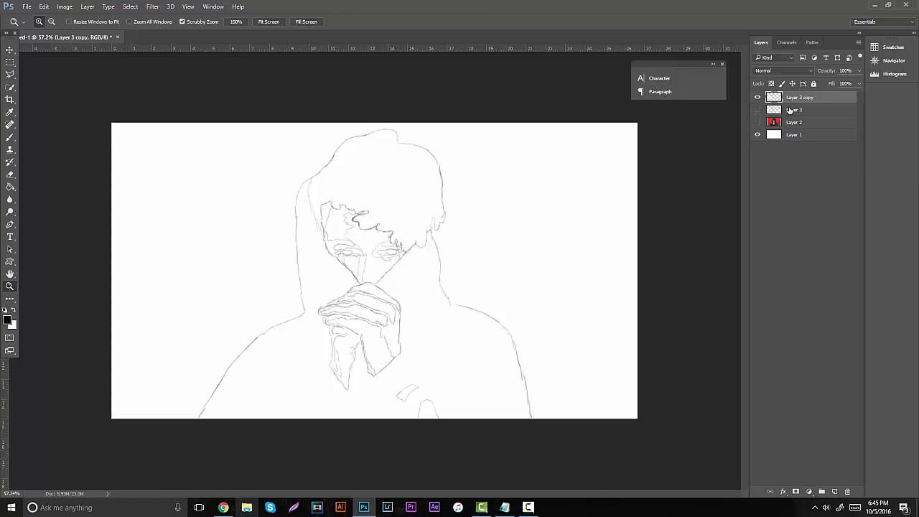
pyautogui.click(789, 110)
# Compare the finished outlines of the face, hair and hands with the coloured base by toggling Layer 2.
pyautogui.click(756, 122)
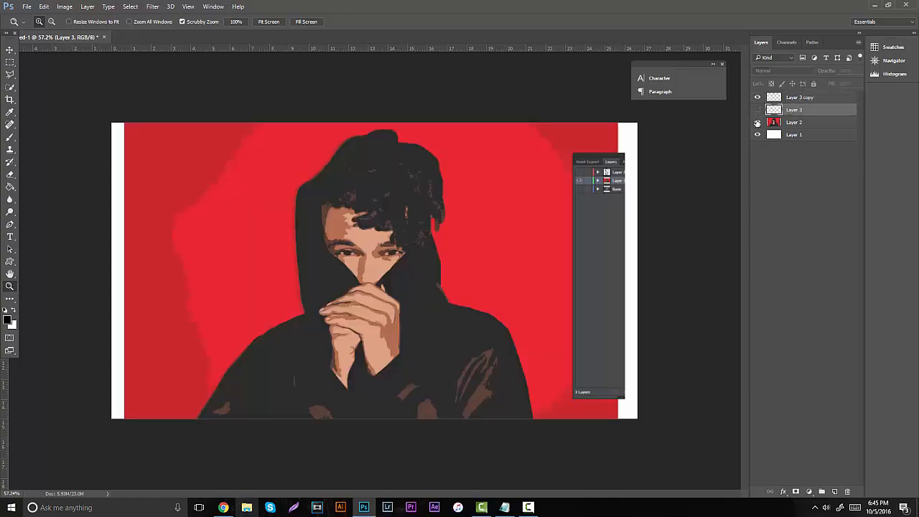
pyautogui.click(757, 123)
pyautogui.click(757, 122)
pyautogui.click(757, 123)
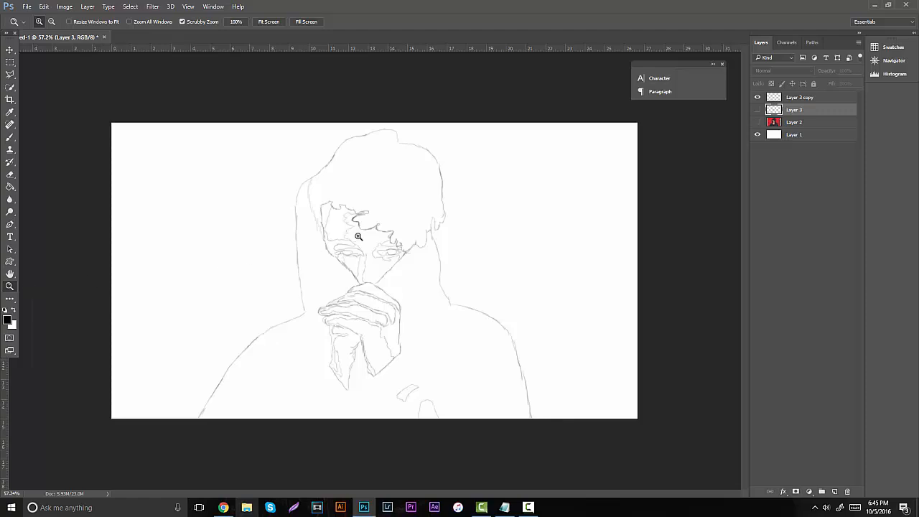
pyautogui.moveTo(358, 236); pyautogui.dragTo(390, 224)
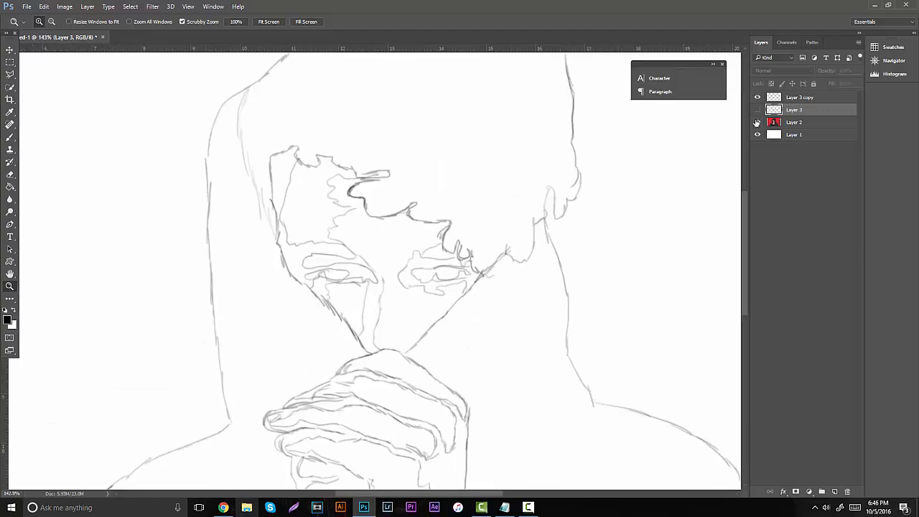
pyautogui.click(756, 123)
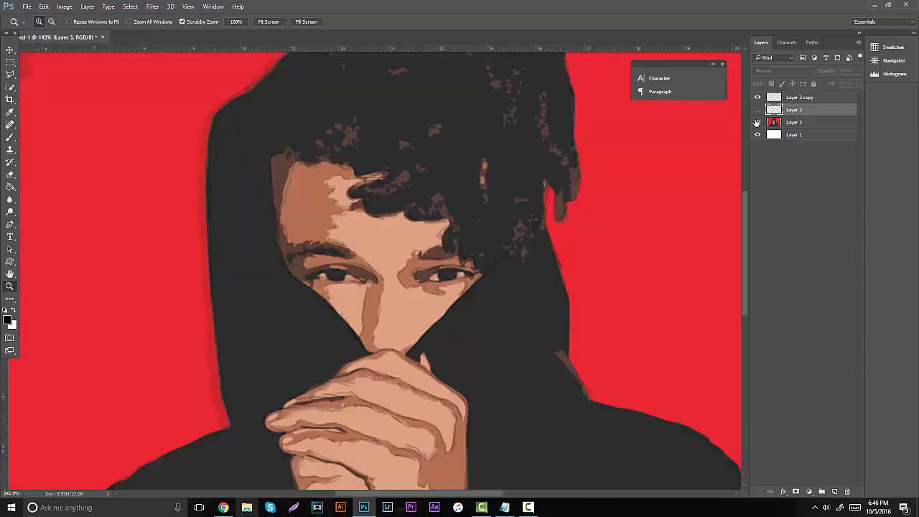
pyautogui.click(756, 123)
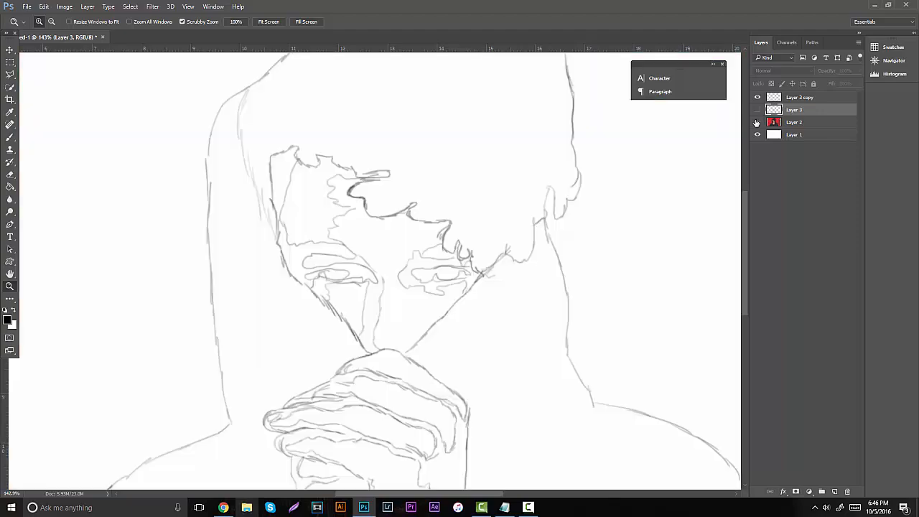
pyautogui.scroll(1, 509, 230)
pyautogui.moveTo(524, 216); pyautogui.dragTo(493, 222)
pyautogui.moveTo(412, 224); pyautogui.dragTo(443, 222)
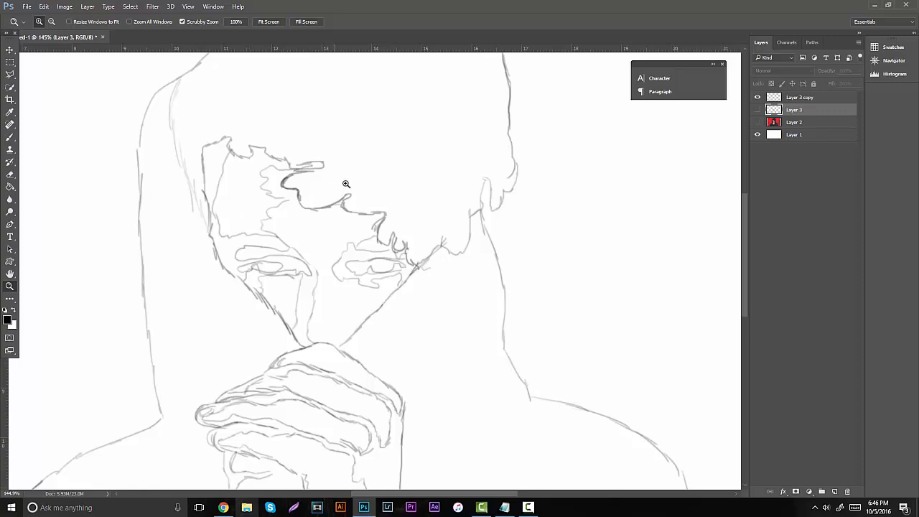
pyautogui.moveTo(391, 170)
pyautogui.mouseDown()
pyautogui.moveTo(362, 173)
pyautogui.moveTo(409, 178)
pyautogui.mouseUp()
# Show the coloured base on Layer 2 and add a new empty layer directly above it.
pyautogui.click(756, 123)
pyautogui.click(790, 123)
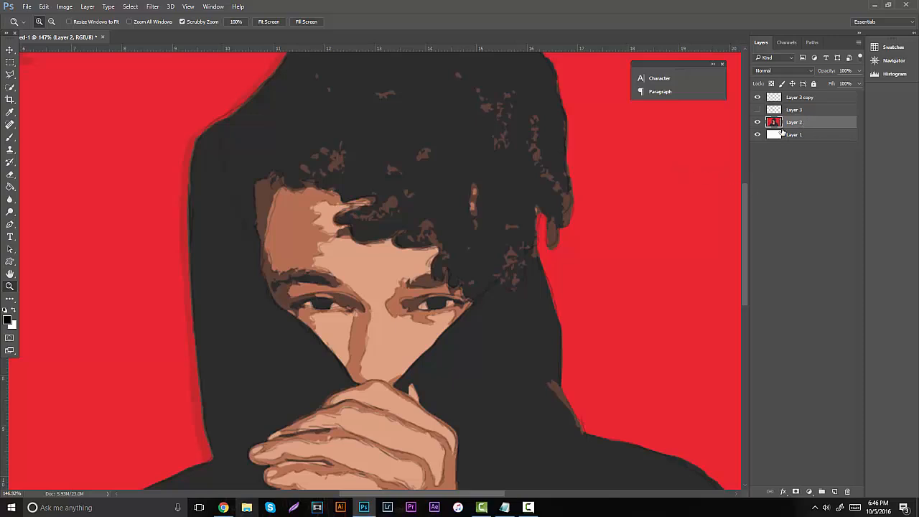
pyautogui.moveTo(373, 294); pyautogui.dragTo(384, 287)
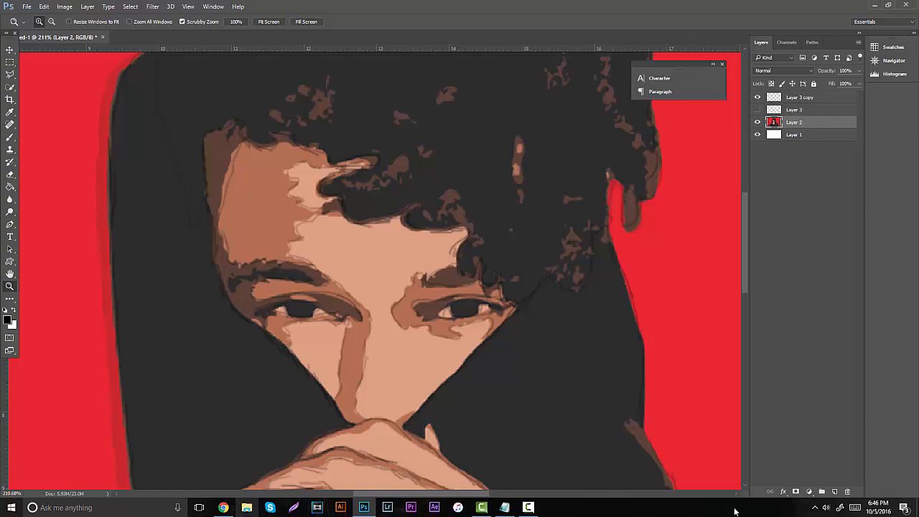
pyautogui.click(832, 492)
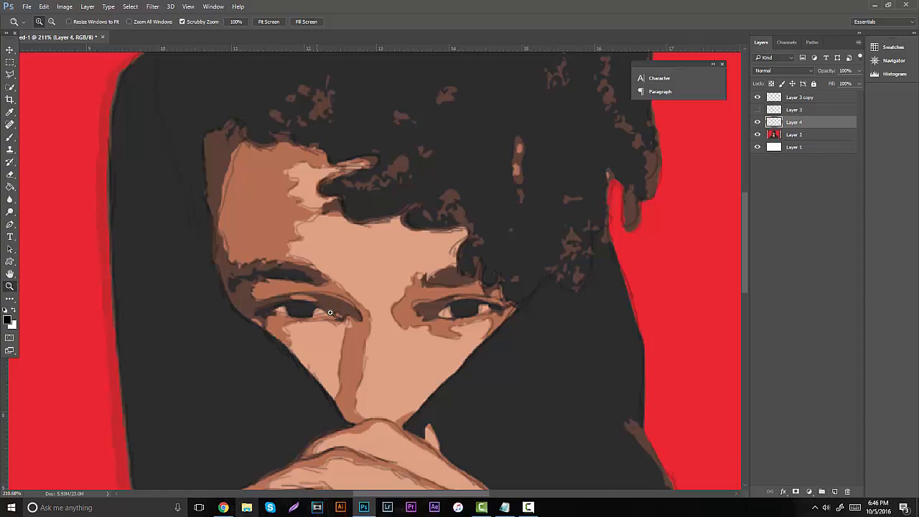
# Sample the brown shadow colour along the nose as the foreground colour.
pyautogui.press('i')
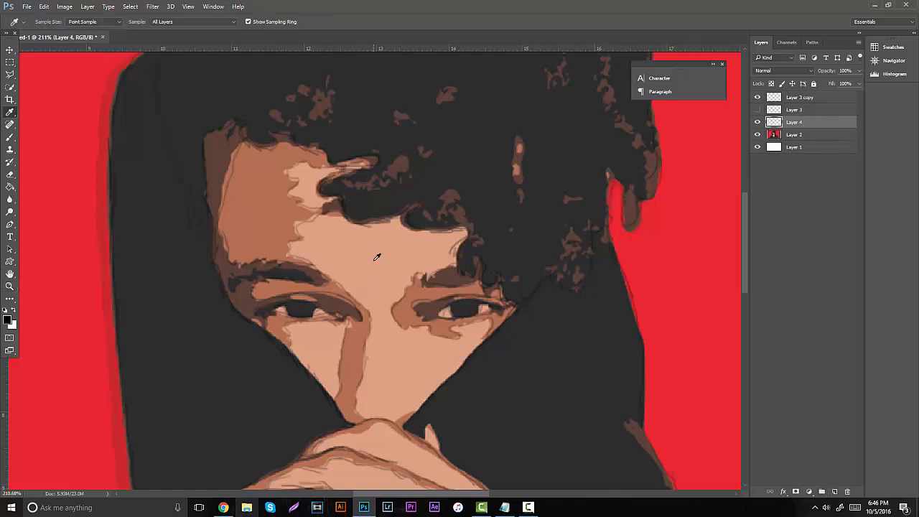
pyautogui.scroll(-1, 381, 259)
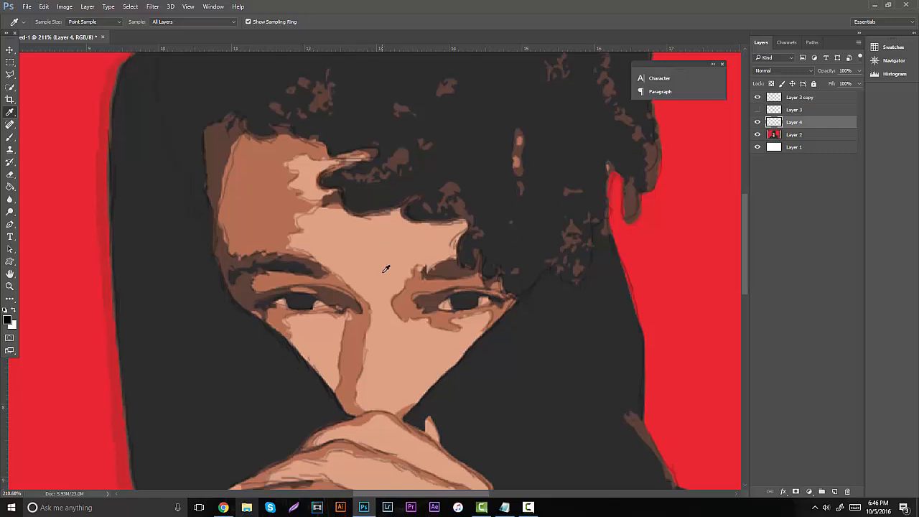
pyautogui.click(358, 333)
# Choose the Ellipse tool for drawing shapes and set the foreground colour to a light neutral grey.
pyautogui.click(11, 262)
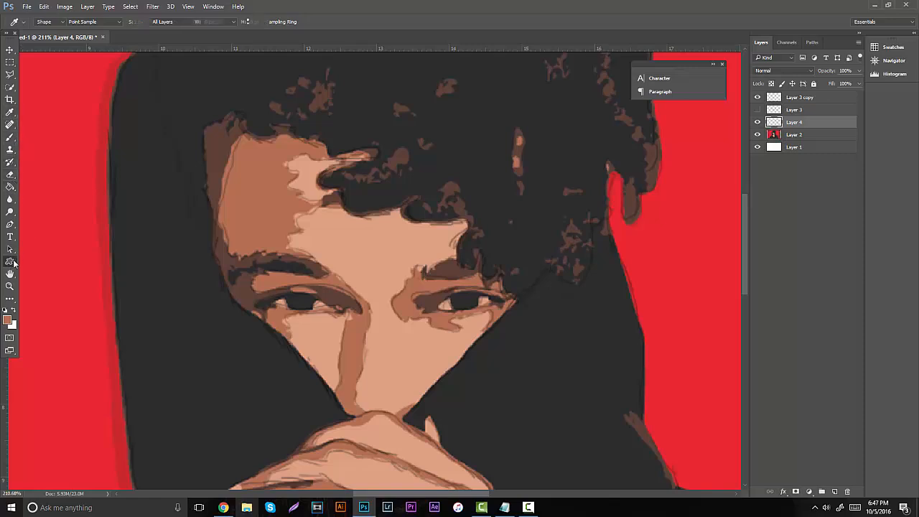
pyautogui.click(40, 280)
pyautogui.press('z')
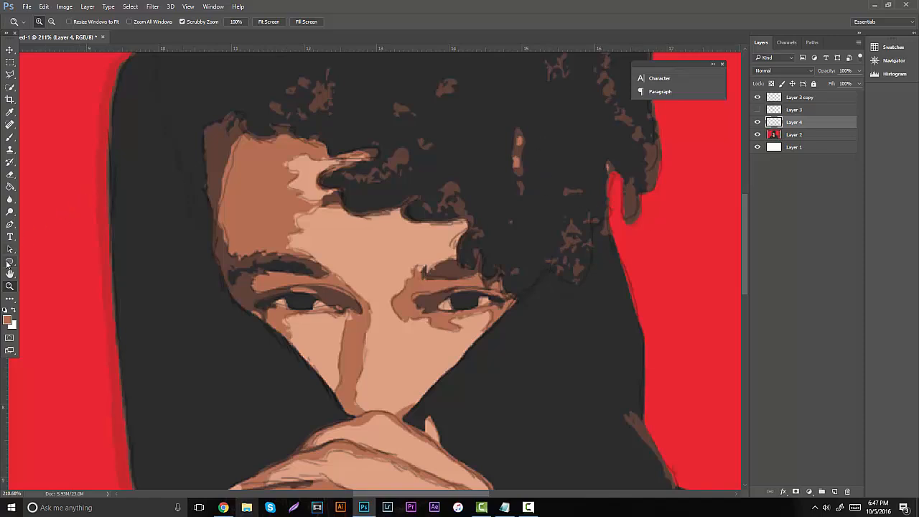
pyautogui.press('i')
pyautogui.click(7, 319)
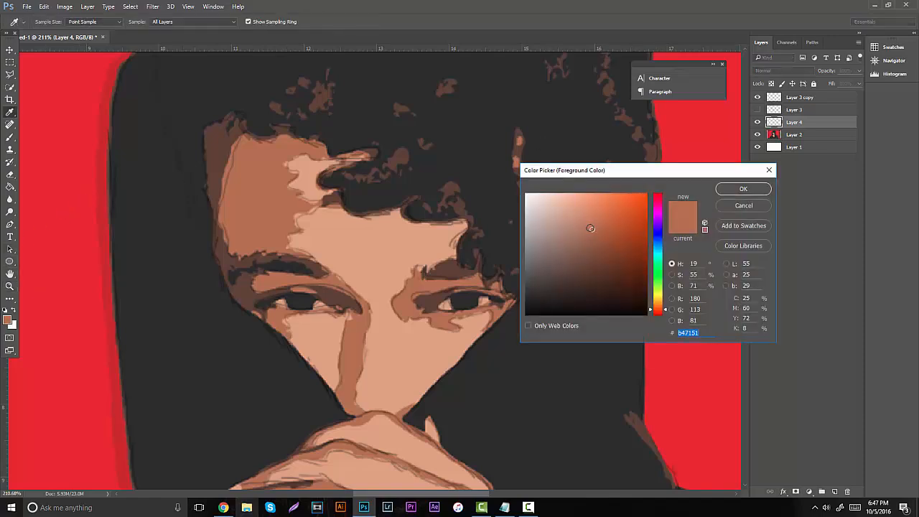
pyautogui.click(527, 231)
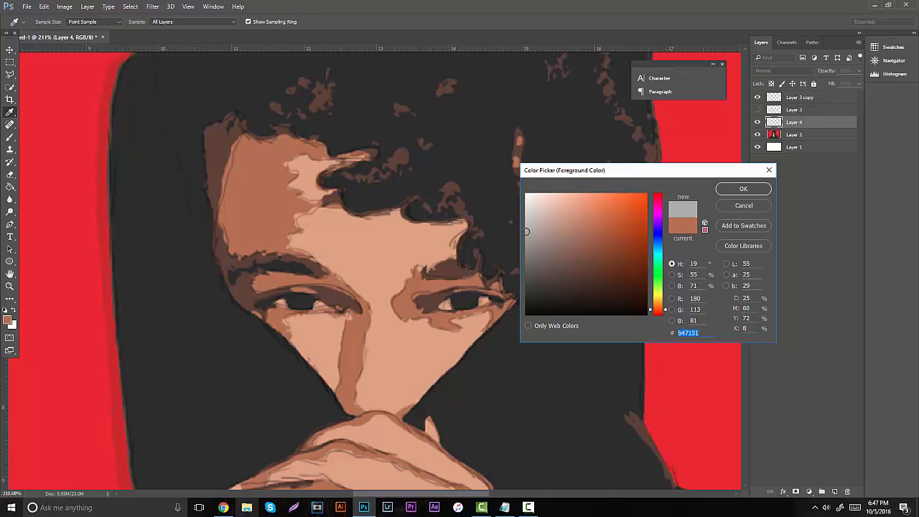
pyautogui.click(742, 189)
# Draw a grey 40 × 40 px circle on the red background just outside the hood, beneath the hair's right edge.
pyautogui.press('u')
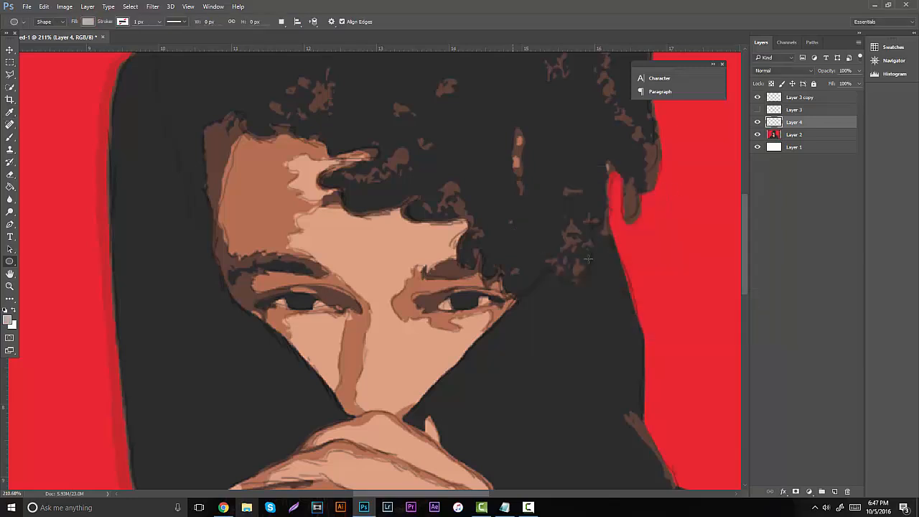
pyautogui.moveTo(644, 235); pyautogui.dragTo(684, 275)
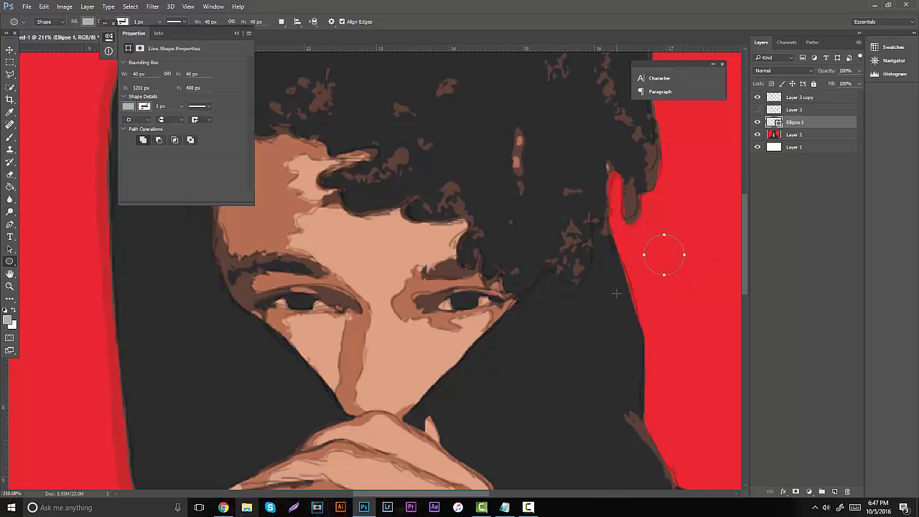
pyautogui.click(237, 33)
pyautogui.click(11, 287)
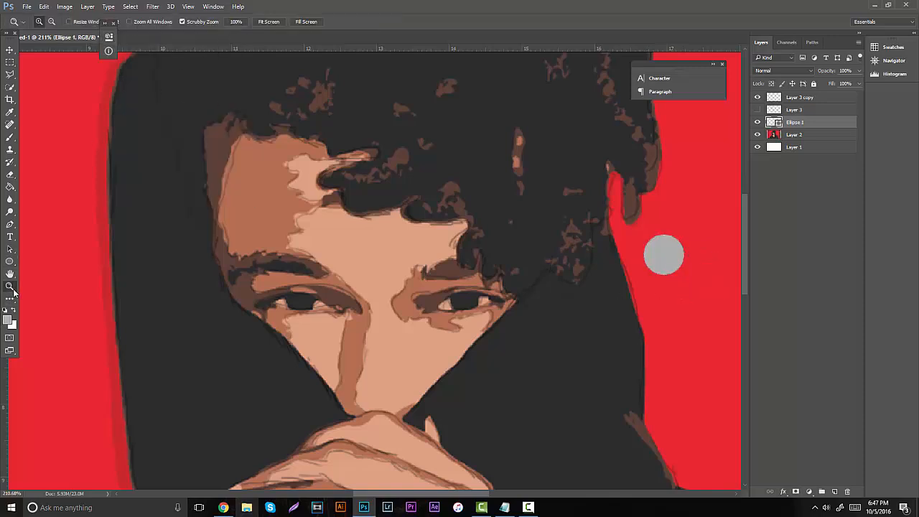
# Rename the Ellipse 1 layer as Color.
pyautogui.moveTo(380, 240); pyautogui.dragTo(332, 260)
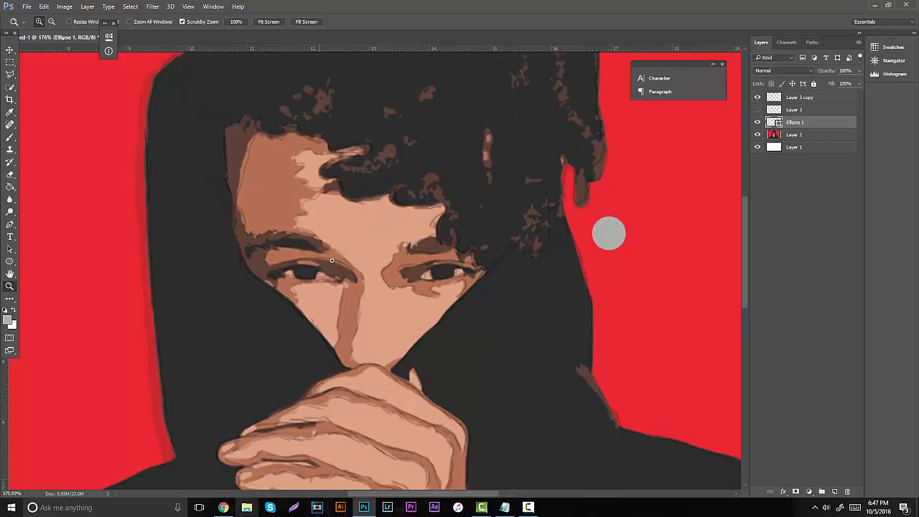
pyautogui.scroll(8, 331, 260)
pyautogui.scroll(-15, 658, 170)
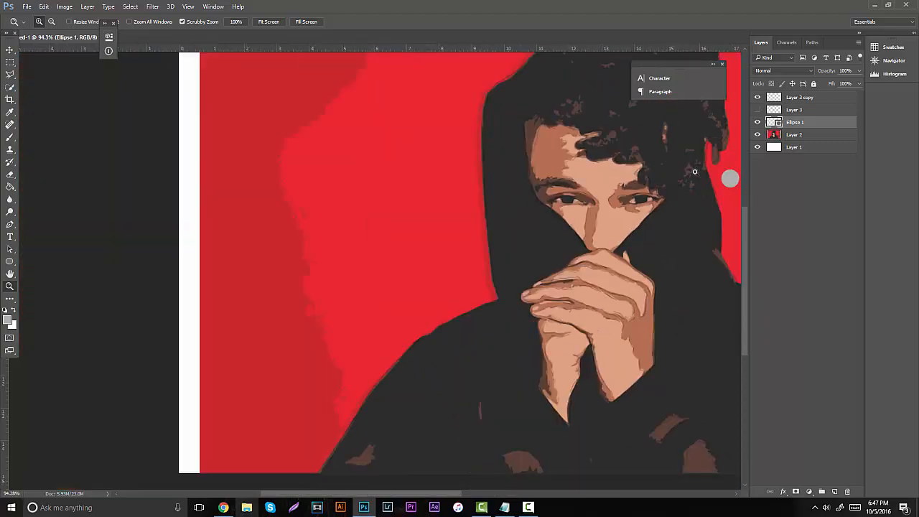
pyautogui.scroll(3, 694, 171)
pyautogui.moveTo(438, 494); pyautogui.dragTo(485, 483)
pyautogui.scroll(1, 417, 251)
pyautogui.scroll(3, 432, 223)
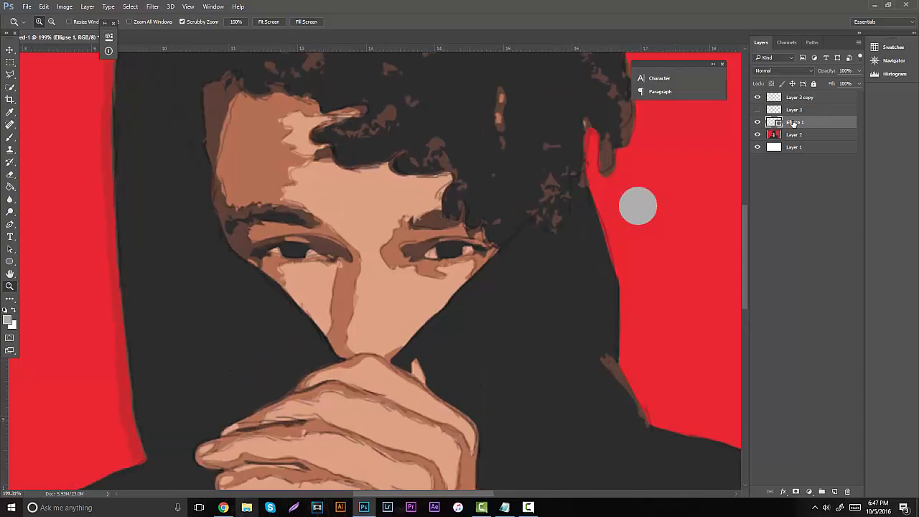
pyautogui.doubleClick(793, 122)
pyautogui.write('Cilor')
pyautogui.press('Return')
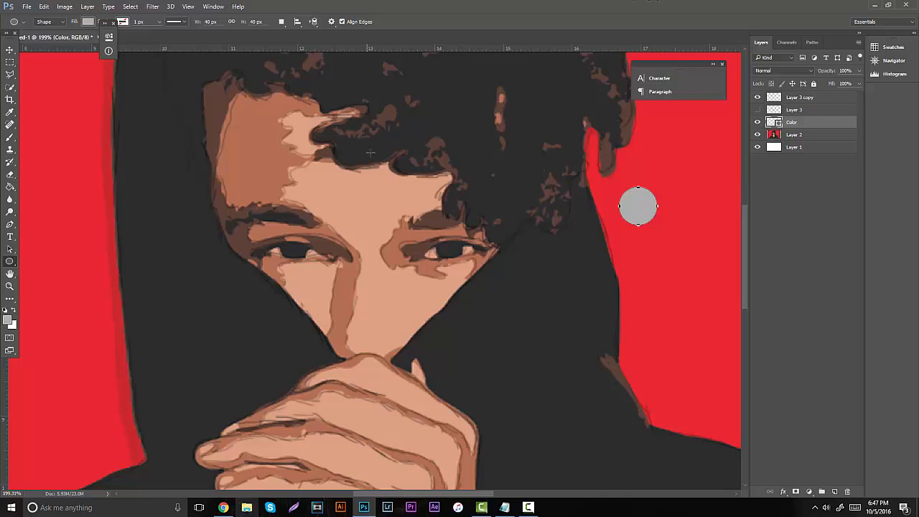
# Sample the grey palette circle as the foreground colour and switch to the Brush tool.
pyautogui.press('i')
pyautogui.click(636, 205)
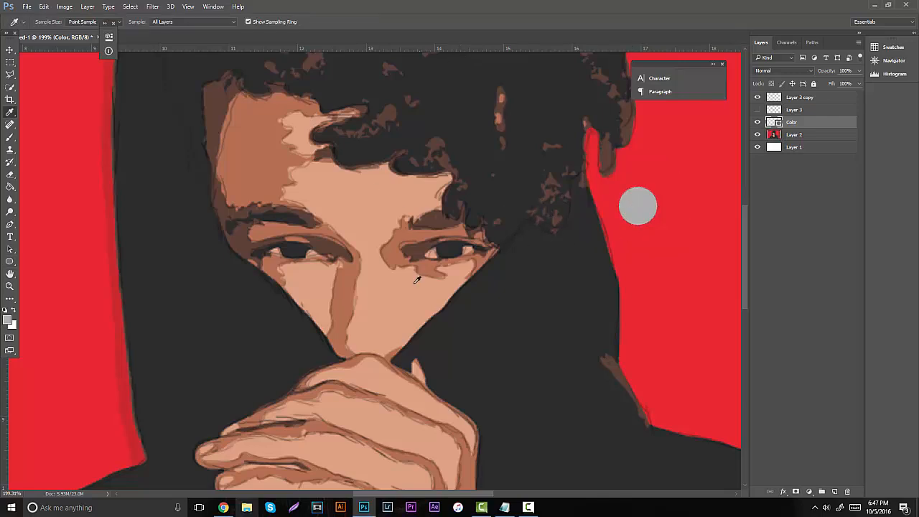
pyautogui.press('b')
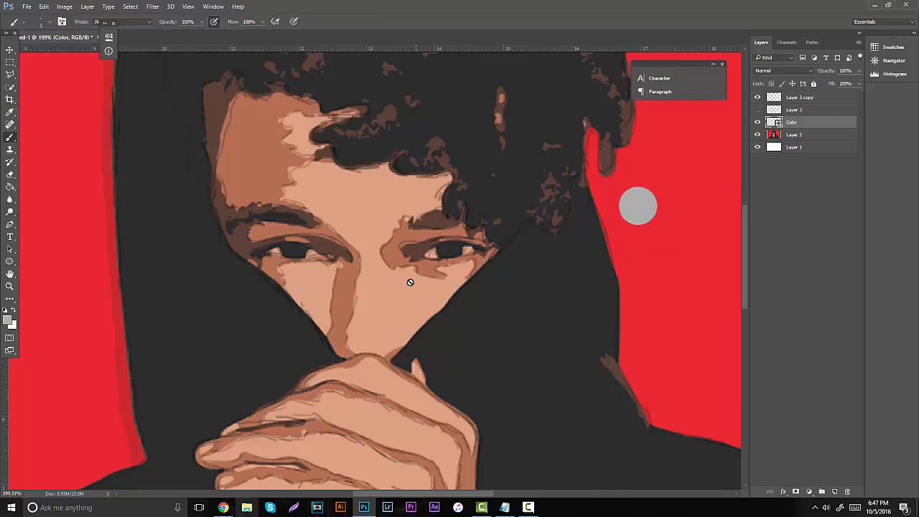
# Add a new empty layer directly above the Color layer and name it Underwash.
pyautogui.click(10, 284)
pyautogui.moveTo(253, 216); pyautogui.dragTo(278, 217)
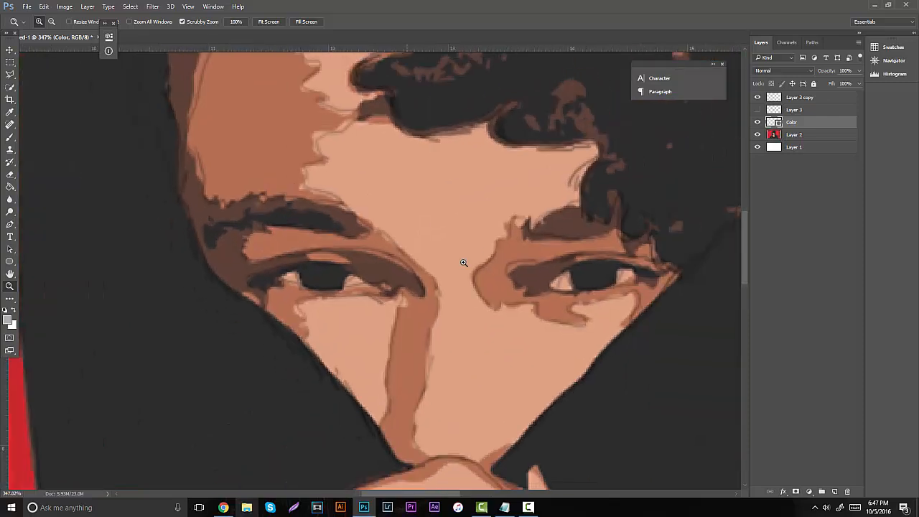
pyautogui.scroll(-1, 464, 263)
pyautogui.click(836, 491)
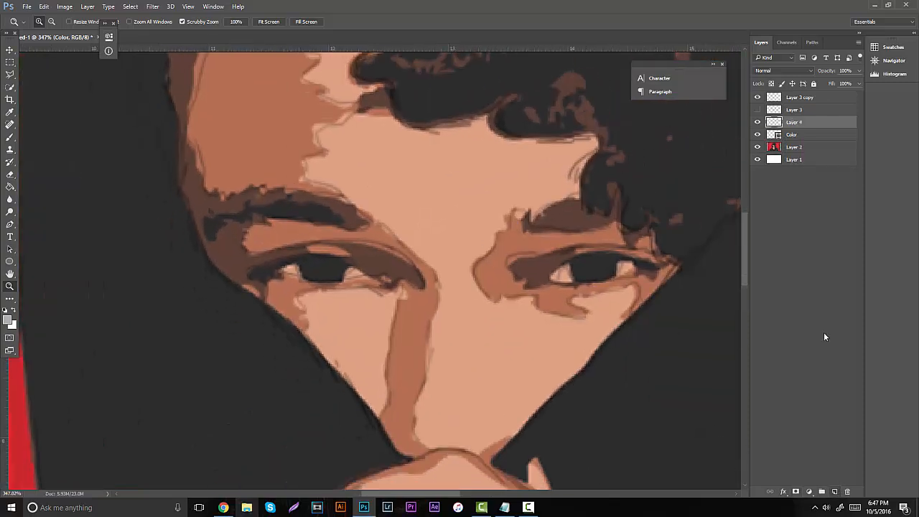
pyautogui.doubleClick(793, 123)
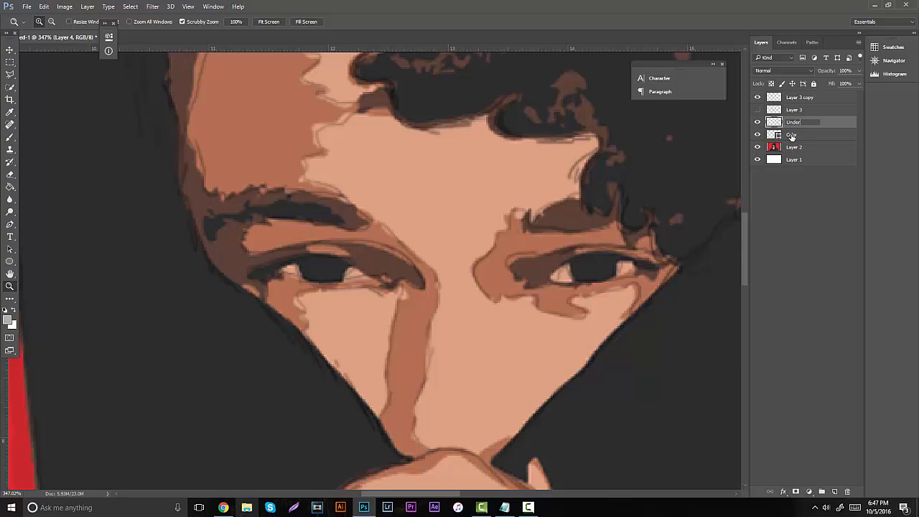
pyautogui.write('Underwash')
pyautogui.press('Return')
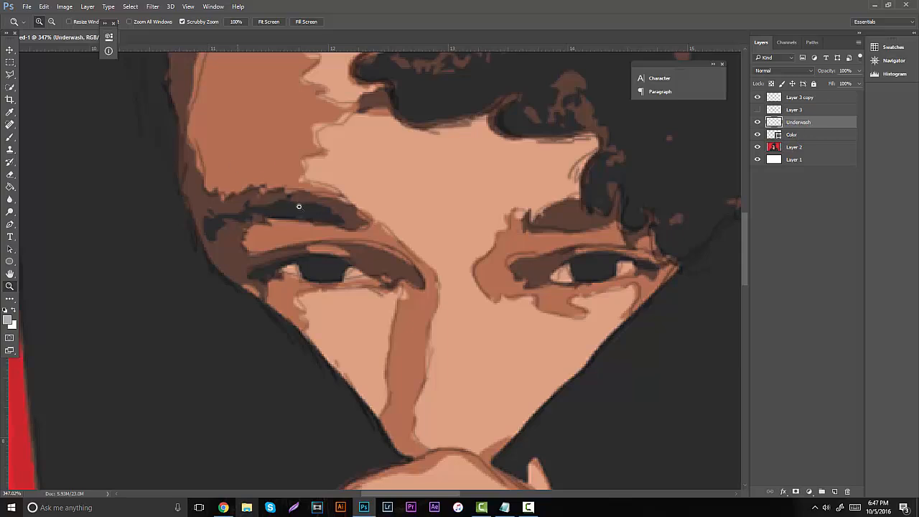
# Try to free-transform the Underwash layer.
pyautogui.press('b')
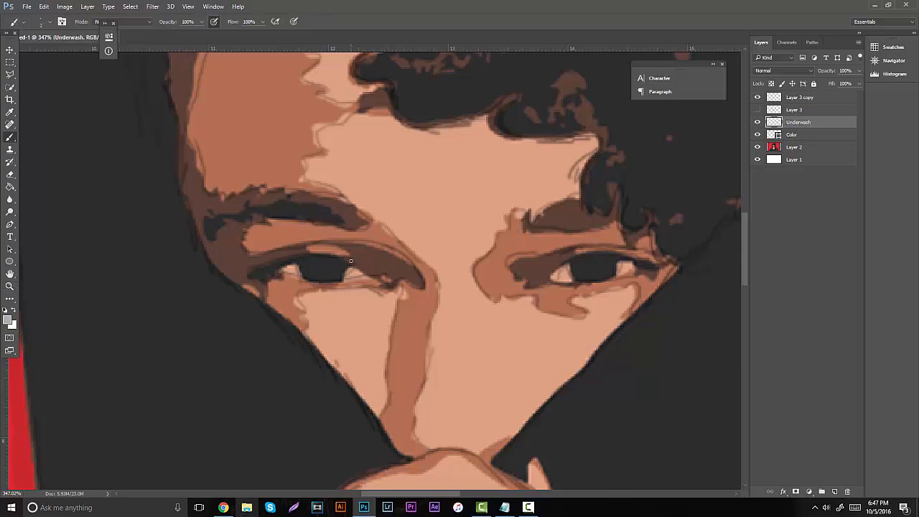
pyautogui.moveTo(351, 260); pyautogui.dragTo(332, 206)
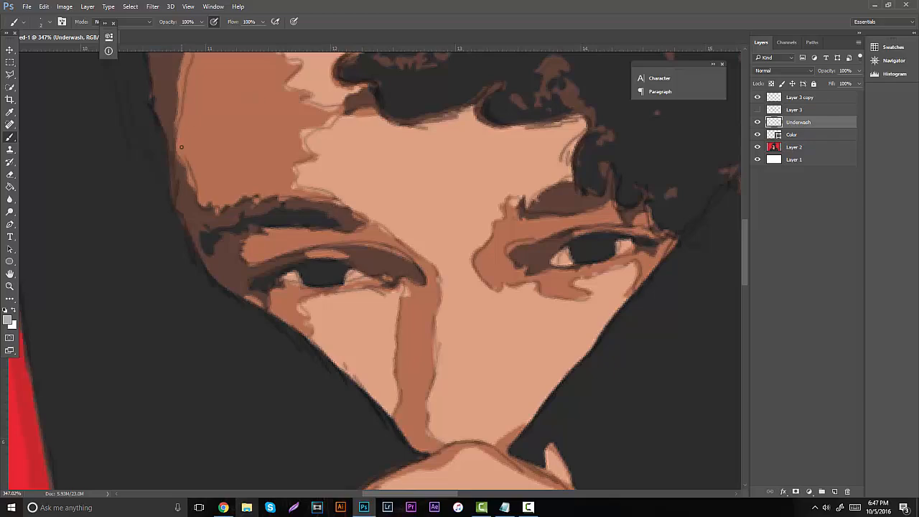
pyautogui.click(9, 287)
pyautogui.moveTo(227, 253); pyautogui.dragTo(119, 277)
pyautogui.moveTo(282, 226); pyautogui.dragTo(289, 218)
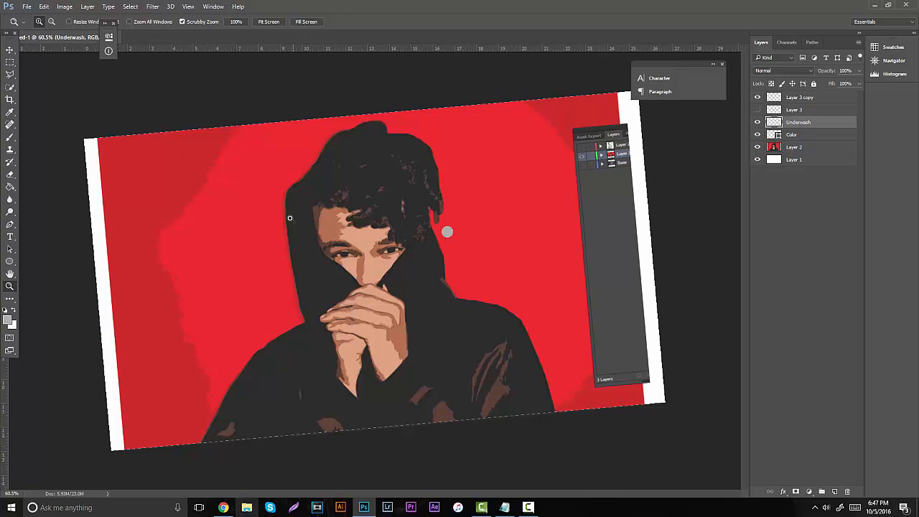
pyautogui.click(289, 218)
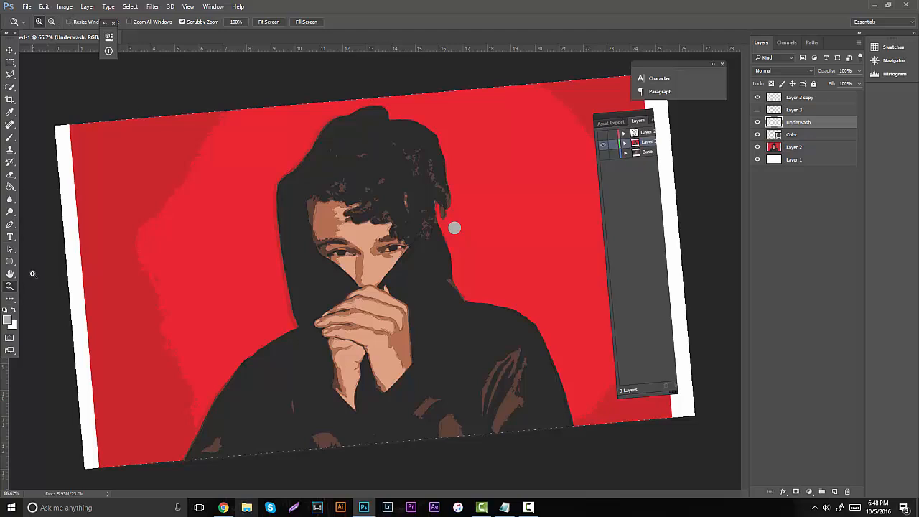
pyautogui.hotkey('ctrl', 't')
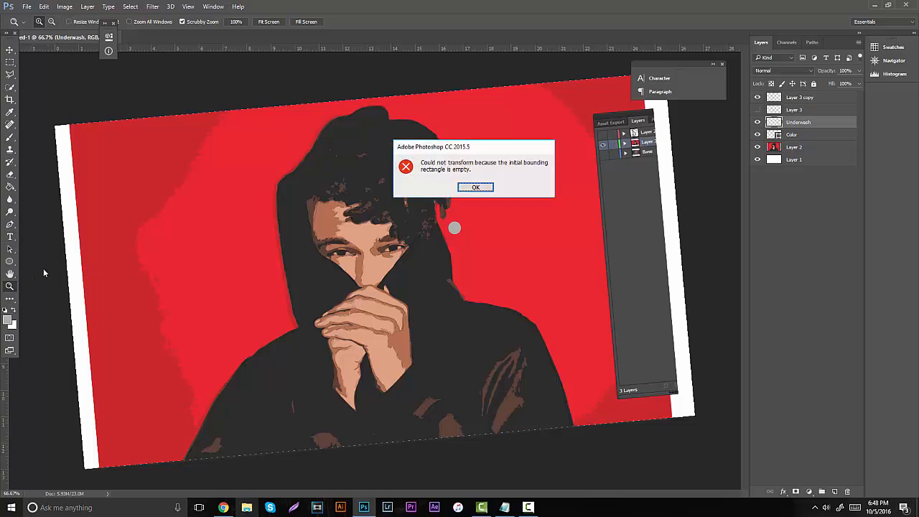
pyautogui.click(475, 187)
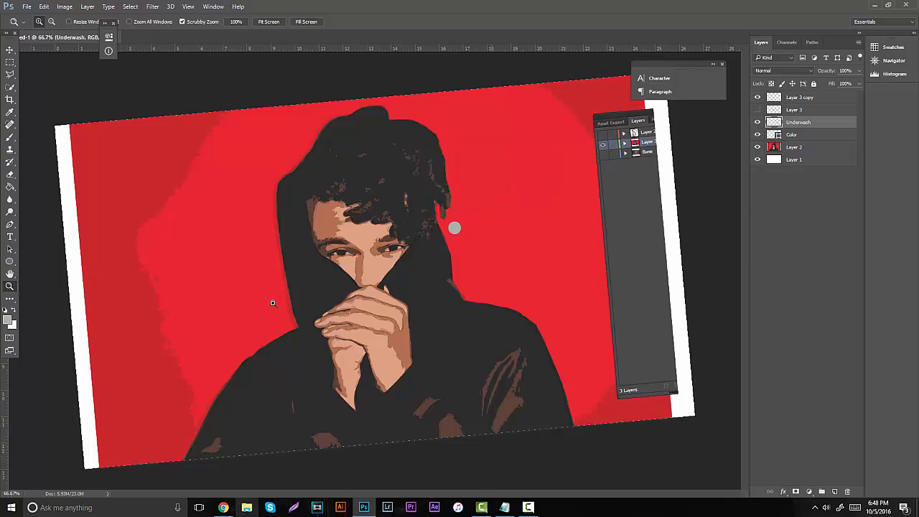
# Increase the Brush tool's size for painting the underwash on the face's shadow areas.
pyautogui.moveTo(349, 270); pyautogui.dragTo(422, 256)
pyautogui.moveTo(510, 258)
pyautogui.mouseDown()
pyautogui.moveTo(535, 259)
pyautogui.moveTo(526, 256)
pyautogui.mouseUp()
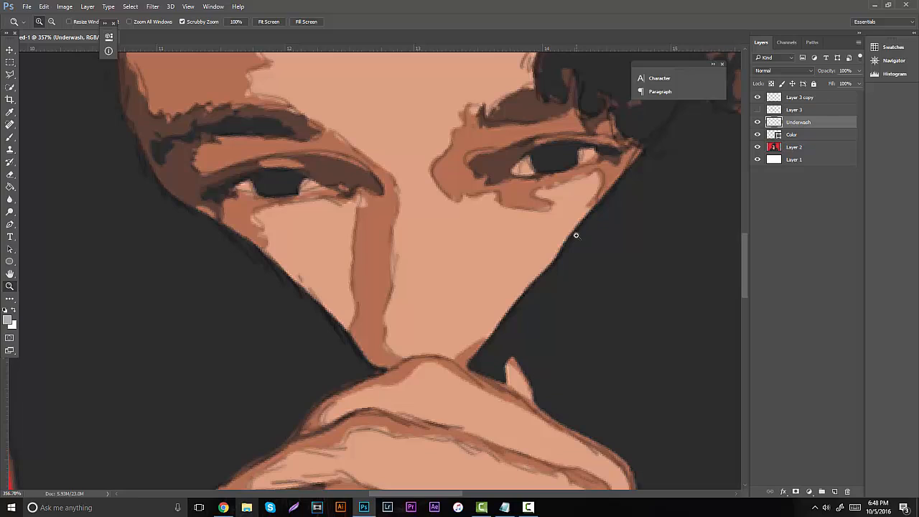
pyautogui.click(10, 137)
pyautogui.click(50, 28)
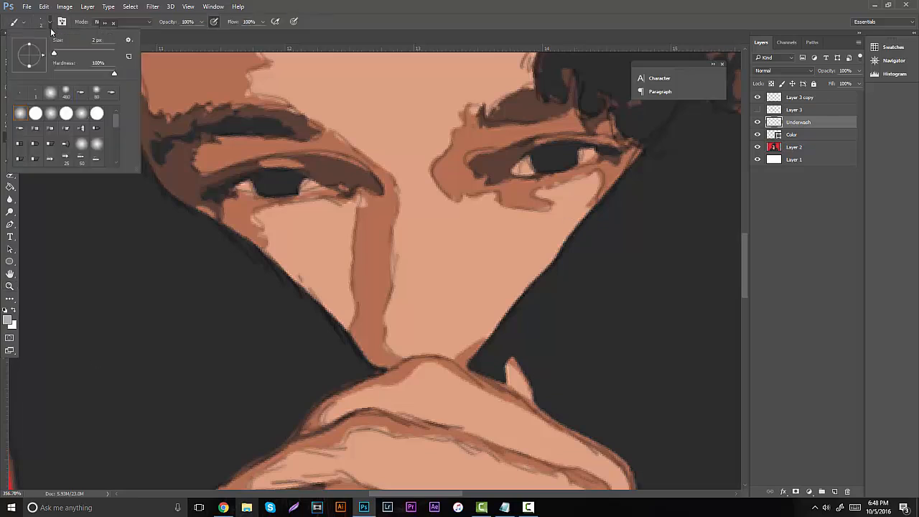
pyautogui.click(79, 50)
pyautogui.moveTo(78, 51); pyautogui.dragTo(62, 54)
pyautogui.click(66, 55)
pyautogui.moveTo(66, 55); pyautogui.dragTo(62, 56)
pyautogui.write('7')
# Paint a light grey wash on the Underwash layer over the nose shadow and the mid-brown areas around the left eye.
pyautogui.moveTo(372, 250)
pyautogui.mouseDown()
pyautogui.moveTo(362, 285)
pyautogui.moveTo(364, 248)
pyautogui.moveTo(369, 289)
pyautogui.moveTo(376, 254)
pyautogui.moveTo(373, 301)
pyautogui.moveTo(381, 271)
pyautogui.moveTo(387, 284)
pyautogui.moveTo(380, 335)
pyautogui.moveTo(379, 323)
pyautogui.moveTo(391, 359)
pyautogui.moveTo(382, 363)
pyautogui.moveTo(356, 328)
pyautogui.moveTo(375, 340)
pyautogui.moveTo(372, 326)
pyautogui.moveTo(364, 342)
pyautogui.moveTo(367, 224)
pyautogui.moveTo(360, 238)
pyautogui.moveTo(374, 204)
pyautogui.moveTo(382, 262)
pyautogui.moveTo(394, 197)
pyautogui.moveTo(384, 179)
pyautogui.moveTo(379, 205)
pyautogui.mouseUp()
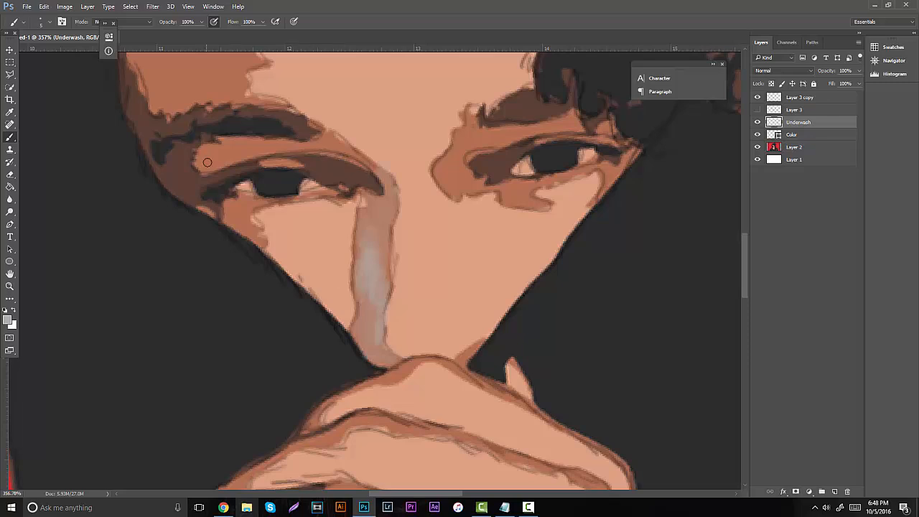
pyautogui.moveTo(207, 162)
pyautogui.mouseDown()
pyautogui.moveTo(231, 145)
pyautogui.moveTo(286, 153)
pyautogui.moveTo(254, 145)
pyautogui.moveTo(357, 161)
pyautogui.moveTo(324, 150)
pyautogui.moveTo(357, 157)
pyautogui.moveTo(328, 131)
pyautogui.mouseUp()
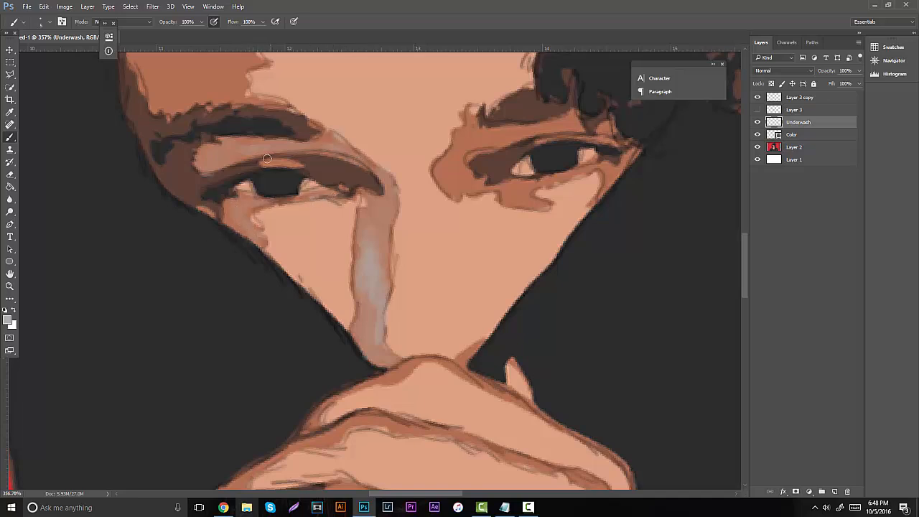
pyautogui.moveTo(267, 159); pyautogui.dragTo(298, 163)
# Paint the light grey wash over the mid-brown shadow on the forehead's left side, up to the hairline.
pyautogui.moveTo(335, 85); pyautogui.dragTo(402, 238)
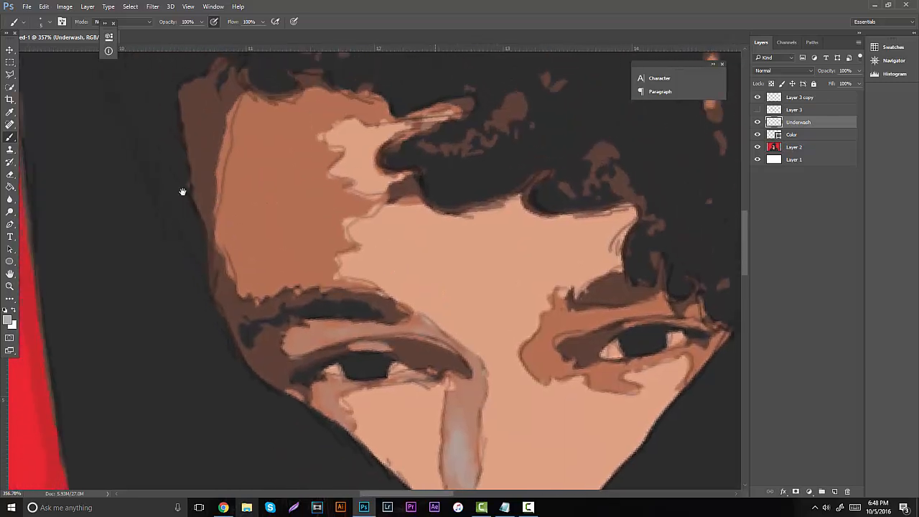
pyautogui.moveTo(229, 245)
pyautogui.mouseDown()
pyautogui.moveTo(249, 292)
pyautogui.moveTo(245, 257)
pyautogui.moveTo(255, 249)
pyautogui.moveTo(245, 218)
pyautogui.moveTo(237, 240)
pyautogui.moveTo(235, 166)
pyautogui.moveTo(247, 127)
pyautogui.moveTo(262, 115)
pyautogui.moveTo(281, 182)
pyautogui.moveTo(294, 164)
pyautogui.moveTo(299, 194)
pyautogui.moveTo(313, 195)
pyautogui.moveTo(304, 253)
pyautogui.moveTo(321, 244)
pyautogui.moveTo(326, 276)
pyautogui.moveTo(341, 295)
pyautogui.moveTo(373, 300)
pyautogui.moveTo(341, 256)
pyautogui.moveTo(345, 246)
pyautogui.moveTo(350, 258)
pyautogui.moveTo(345, 220)
pyautogui.moveTo(368, 208)
pyautogui.moveTo(354, 224)
pyautogui.moveTo(352, 195)
pyautogui.moveTo(327, 185)
pyautogui.moveTo(321, 172)
pyautogui.moveTo(323, 199)
pyautogui.moveTo(336, 150)
pyautogui.moveTo(335, 168)
pyautogui.moveTo(319, 115)
pyautogui.moveTo(296, 148)
pyautogui.moveTo(294, 134)
pyautogui.moveTo(273, 150)
pyautogui.moveTo(269, 136)
pyautogui.moveTo(252, 155)
pyautogui.moveTo(241, 229)
pyautogui.moveTo(275, 253)
pyautogui.moveTo(276, 279)
pyautogui.moveTo(302, 269)
pyautogui.moveTo(328, 293)
pyautogui.moveTo(289, 244)
pyautogui.mouseUp()
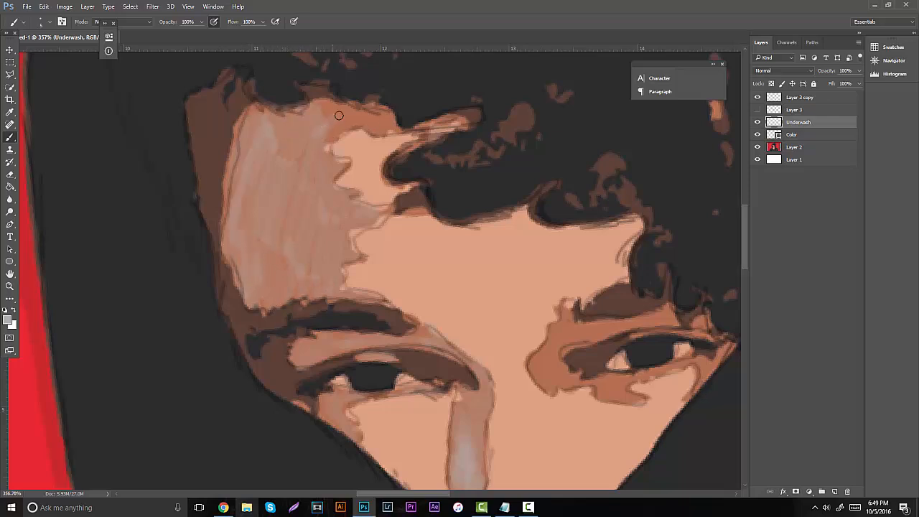
pyautogui.moveTo(339, 116)
pyautogui.mouseDown()
pyautogui.moveTo(375, 118)
pyautogui.moveTo(388, 132)
pyautogui.moveTo(431, 127)
pyautogui.mouseUp()
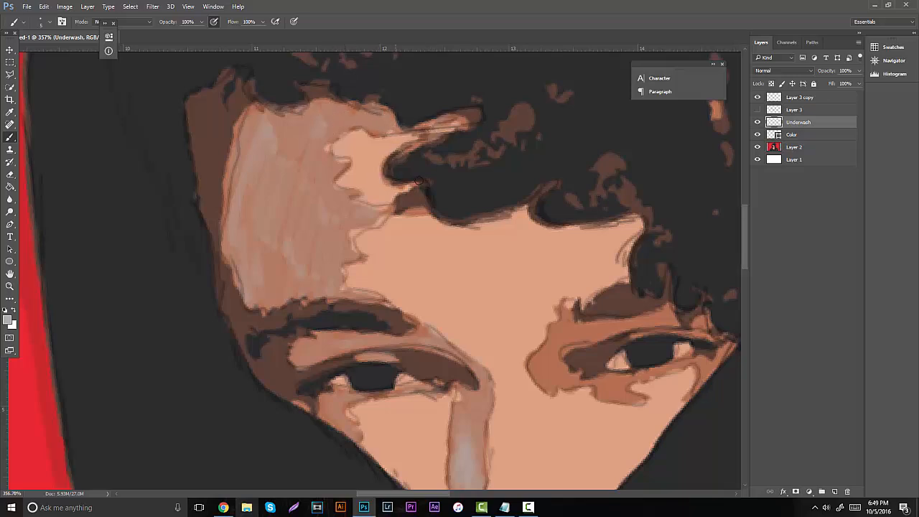
# Paint the light grey wash over the mid-brown shadow areas around the right eye.
pyautogui.moveTo(394, 199); pyautogui.dragTo(287, 119)
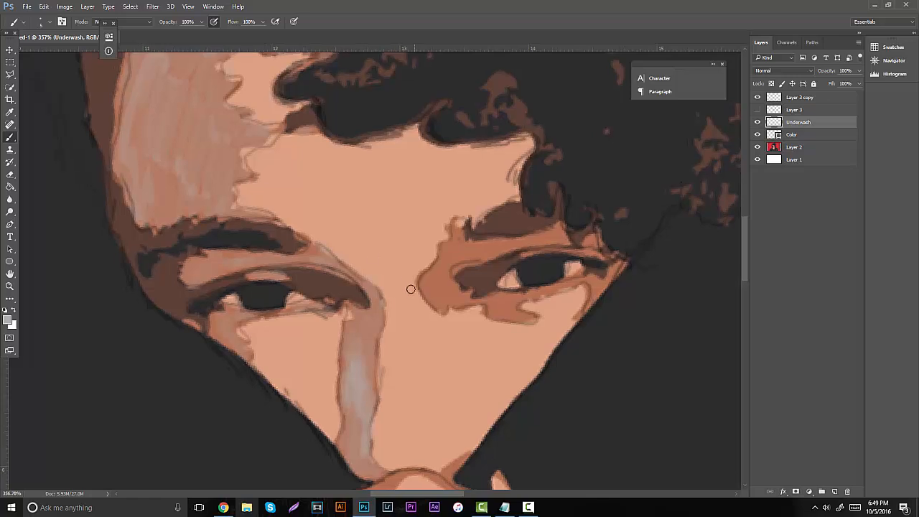
pyautogui.moveTo(411, 289)
pyautogui.mouseDown()
pyautogui.moveTo(438, 276)
pyautogui.moveTo(429, 277)
pyautogui.moveTo(430, 296)
pyautogui.moveTo(441, 309)
pyautogui.moveTo(440, 279)
pyautogui.moveTo(451, 244)
pyautogui.moveTo(459, 258)
pyautogui.moveTo(461, 234)
pyautogui.moveTo(476, 257)
pyautogui.moveTo(466, 262)
pyautogui.moveTo(572, 236)
pyautogui.moveTo(613, 262)
pyautogui.moveTo(579, 301)
pyautogui.moveTo(581, 315)
pyautogui.moveTo(588, 275)
pyautogui.moveTo(515, 293)
pyautogui.moveTo(519, 316)
pyautogui.moveTo(496, 298)
pyautogui.moveTo(522, 296)
pyautogui.moveTo(448, 295)
pyautogui.moveTo(459, 300)
pyautogui.moveTo(464, 290)
pyautogui.moveTo(450, 267)
pyautogui.mouseUp()
pyautogui.moveTo(531, 249); pyautogui.dragTo(566, 230)
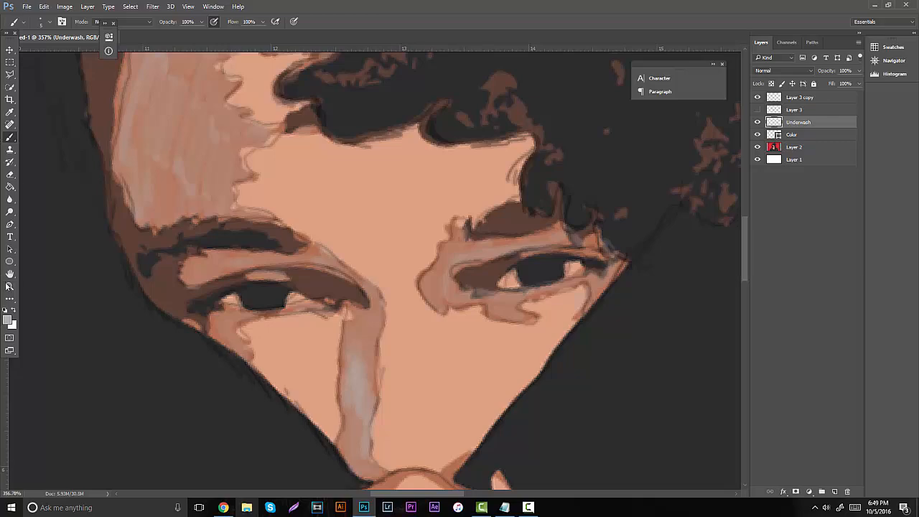
# Hide the coloured base on Layer 2 to check the line art and grey wash, and show it again.
pyautogui.click(9, 285)
pyautogui.keyDown('alt'); pyautogui.click(379, 246); pyautogui.keyUp('alt')
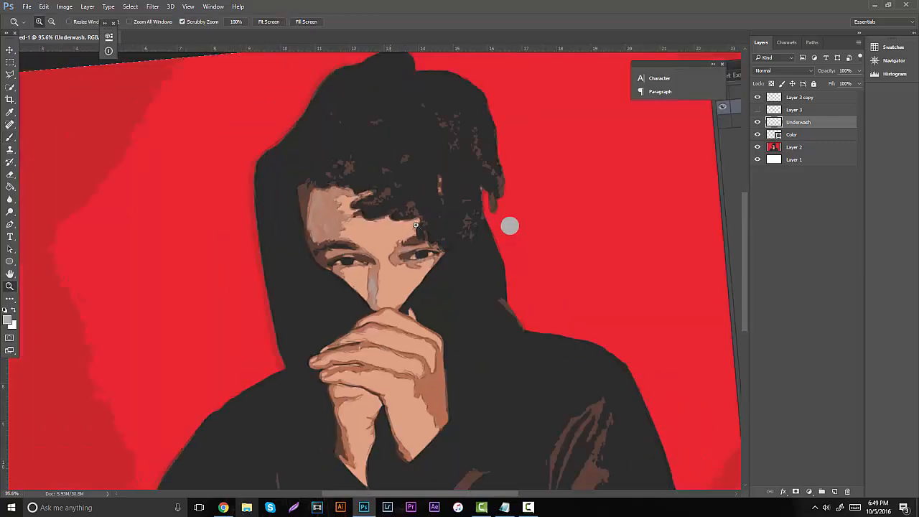
pyautogui.click(757, 148)
pyautogui.moveTo(375, 268); pyautogui.dragTo(641, 178)
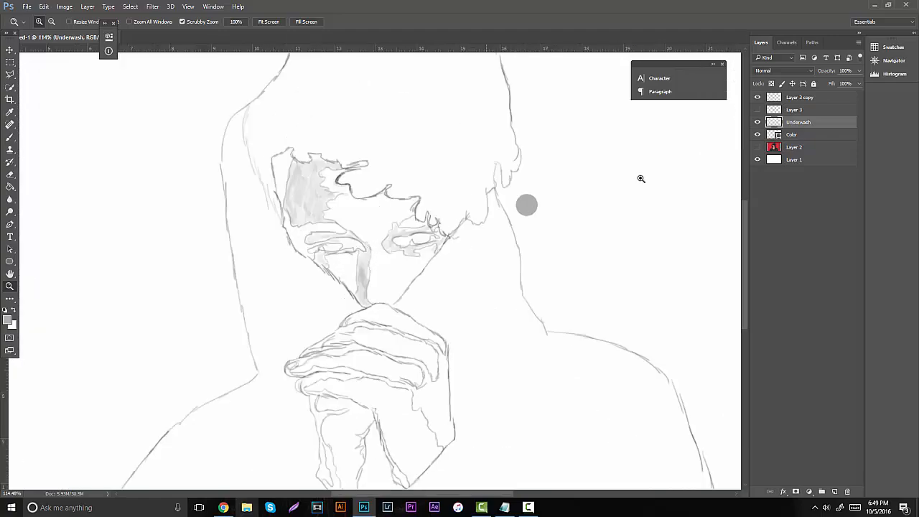
pyautogui.click(757, 147)
# Sample the dark brown above the left eye, select the Color layer and change the foreground colour to the dark grey #545454.
pyautogui.moveTo(373, 233); pyautogui.dragTo(395, 218)
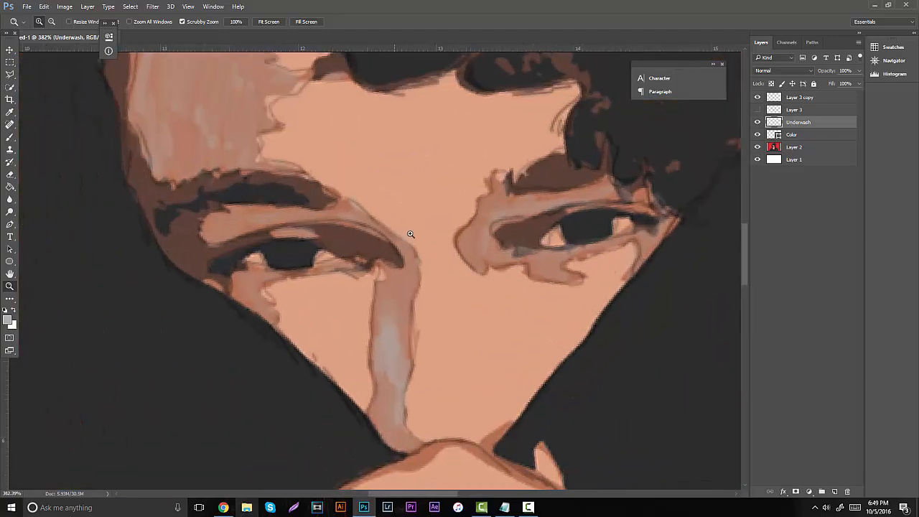
pyautogui.press('i')
pyautogui.click(357, 242)
pyautogui.click(801, 136)
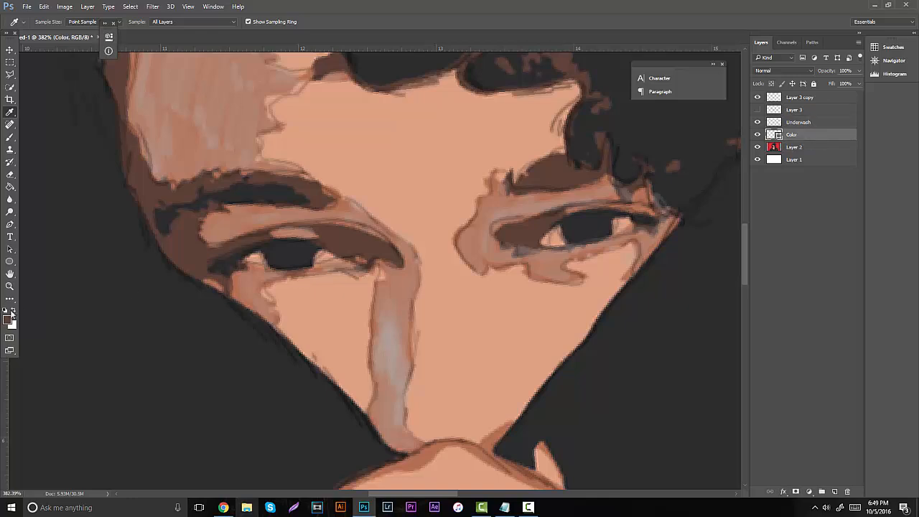
pyautogui.click(10, 263)
pyautogui.click(10, 321)
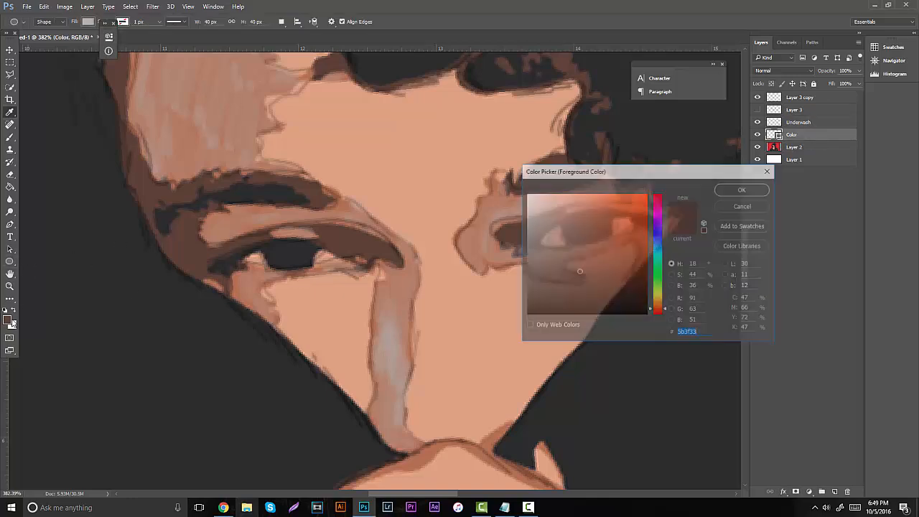
pyautogui.moveTo(533, 272); pyautogui.dragTo(517, 274)
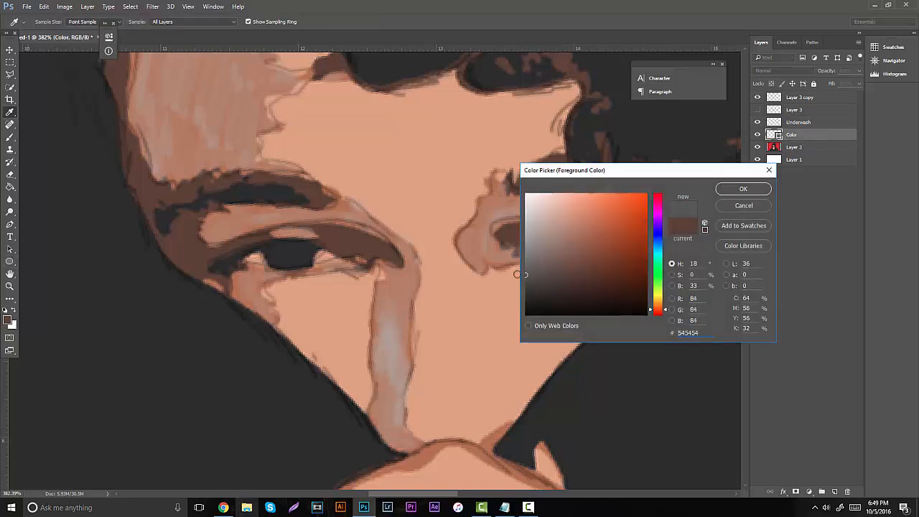
pyautogui.click(741, 188)
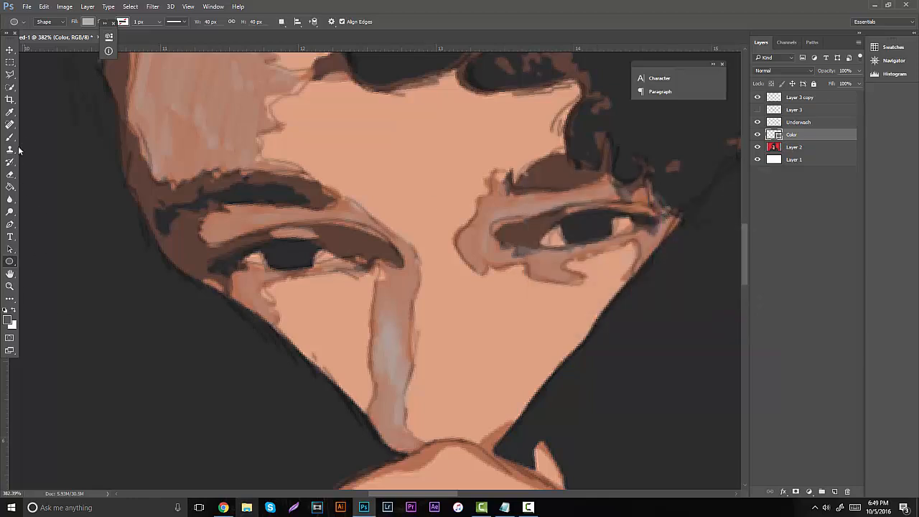
# Add a new layer above the Color layer and brush dark grey over the dark brown shadows around the left eyebrow and eye.
pyautogui.press('b')
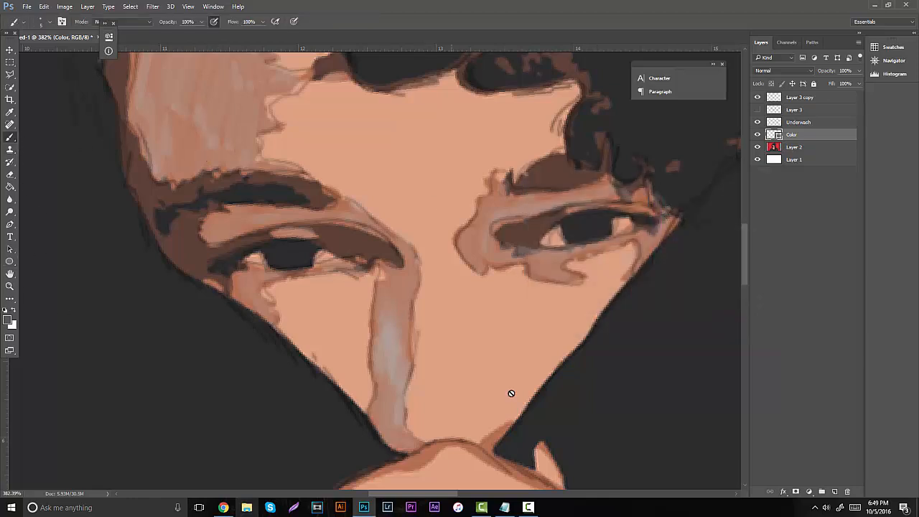
pyautogui.click(834, 491)
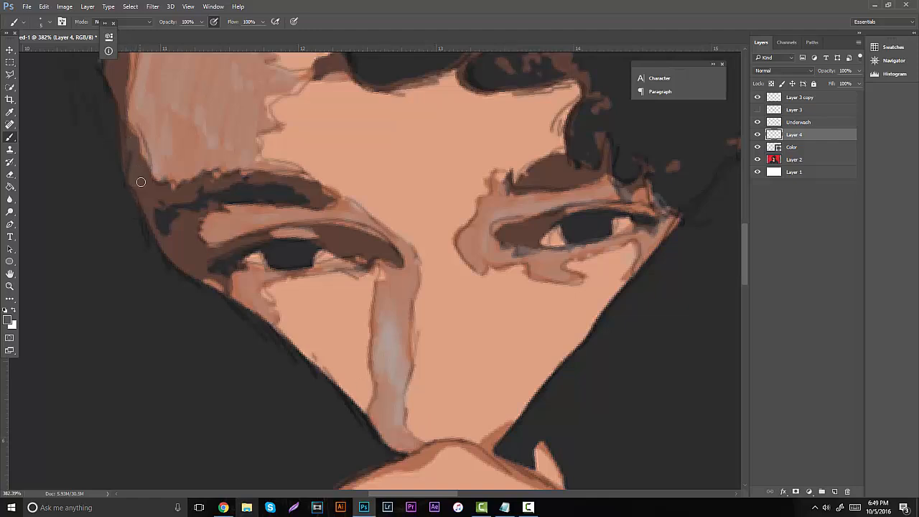
pyautogui.moveTo(147, 211)
pyautogui.mouseDown()
pyautogui.moveTo(177, 256)
pyautogui.moveTo(185, 231)
pyautogui.moveTo(194, 235)
pyautogui.moveTo(203, 183)
pyautogui.moveTo(264, 174)
pyautogui.moveTo(317, 187)
pyautogui.mouseUp()
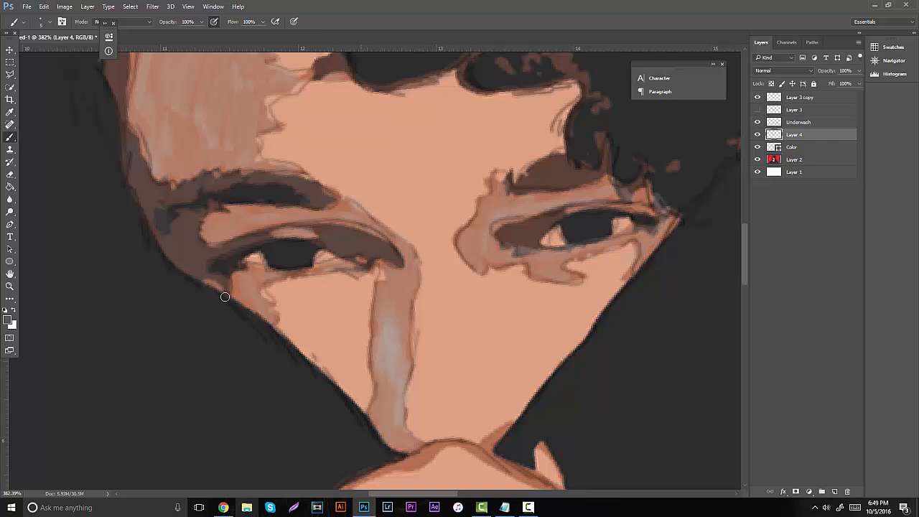
# Brush dark grey over the dark brown shadows along the left temple and on the right eyebrow on Layer 4.
pyautogui.moveTo(269, 97); pyautogui.dragTo(327, 264)
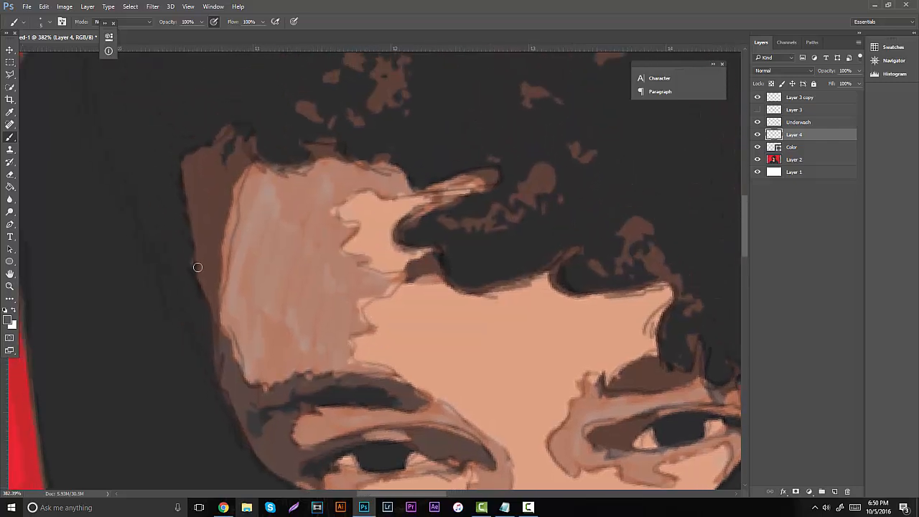
pyautogui.moveTo(211, 279)
pyautogui.mouseDown()
pyautogui.moveTo(230, 185)
pyautogui.moveTo(197, 161)
pyautogui.moveTo(200, 144)
pyautogui.moveTo(228, 166)
pyautogui.mouseUp()
pyautogui.moveTo(240, 179); pyautogui.dragTo(166, 88)
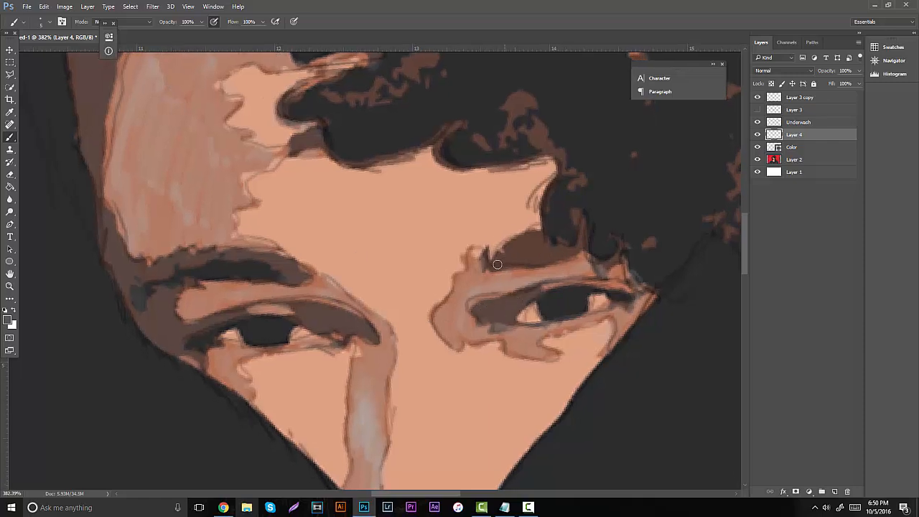
pyautogui.moveTo(584, 246); pyautogui.dragTo(610, 277)
# Hide the coloured base on Layer 2 to check the dark grey wash on the face, and show it again.
pyautogui.click(10, 286)
pyautogui.moveTo(384, 254); pyautogui.dragTo(309, 257)
pyautogui.moveTo(407, 269); pyautogui.dragTo(463, 214)
pyautogui.moveTo(400, 197); pyautogui.dragTo(417, 190)
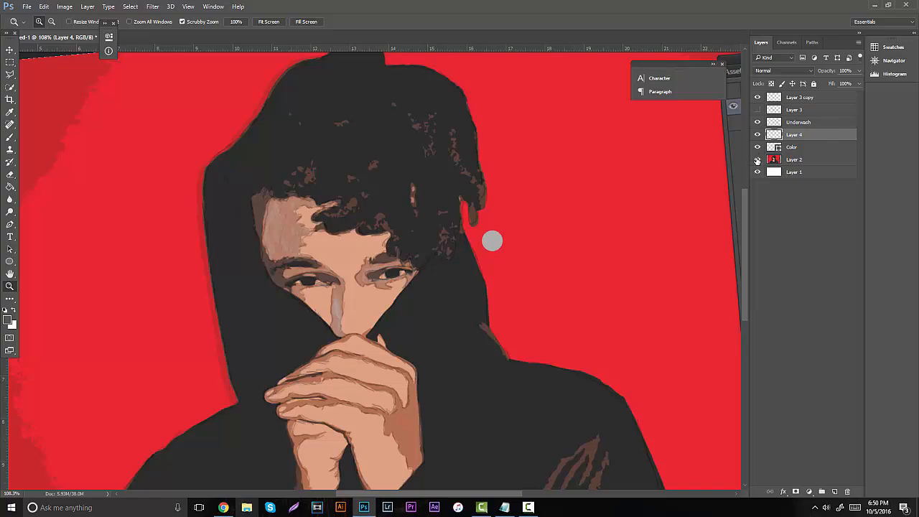
pyautogui.click(757, 159)
pyautogui.moveTo(308, 270); pyautogui.dragTo(351, 261)
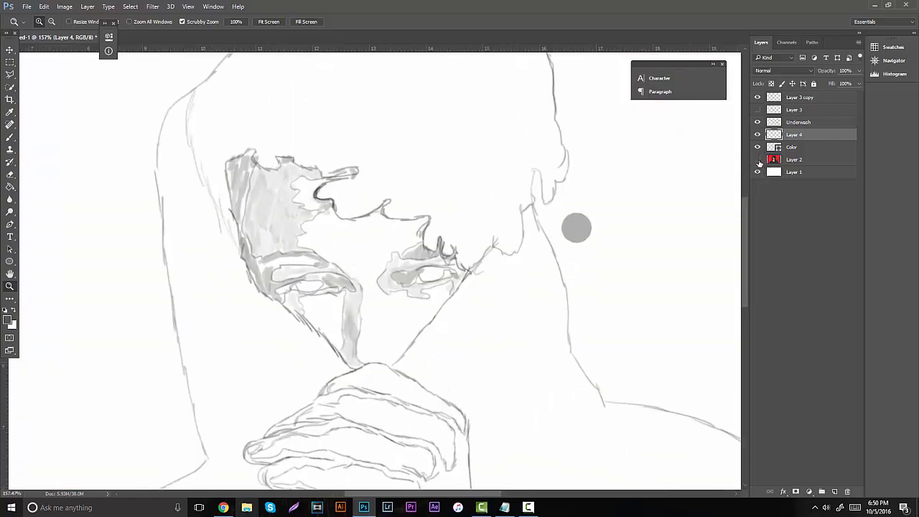
pyautogui.click(757, 159)
pyautogui.moveTo(290, 229); pyautogui.dragTo(311, 224)
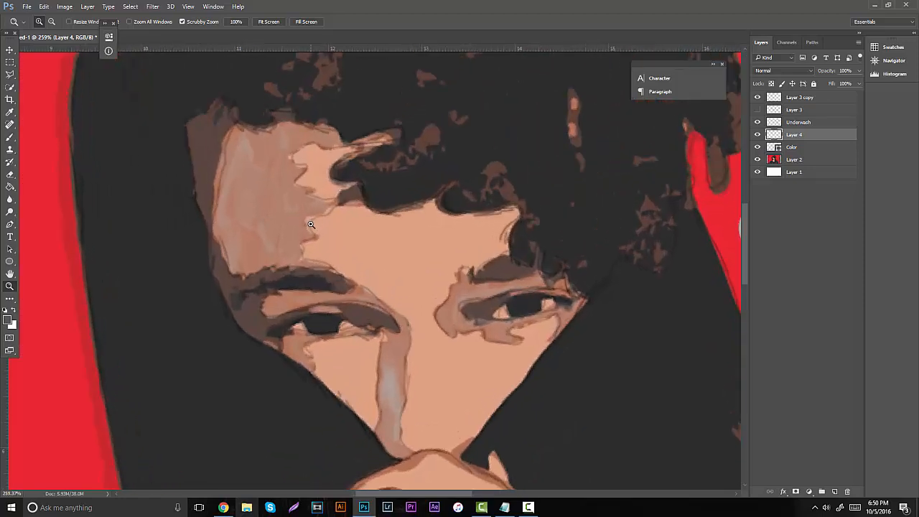
# Sample the near-black #292829 from the left eye as the foreground colour and add a new layer above Layer 4.
pyautogui.press('i')
pyautogui.click(333, 323)
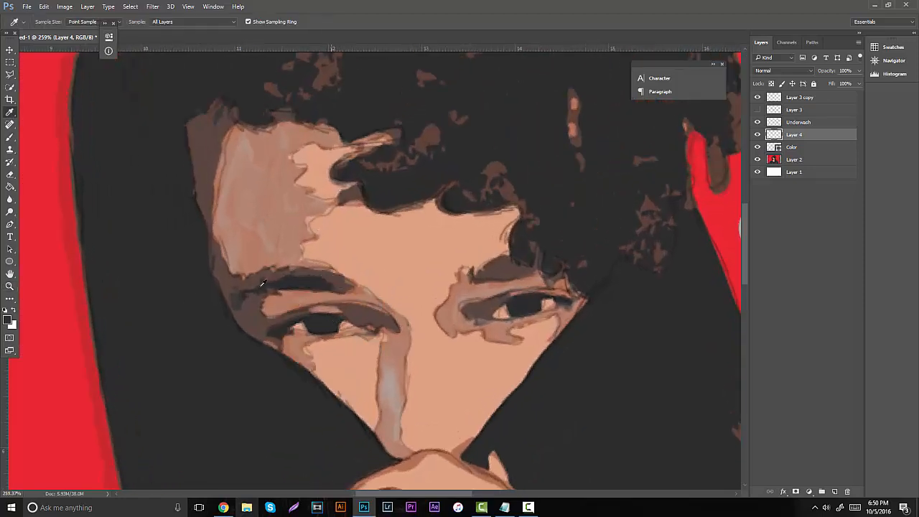
pyautogui.click(7, 318)
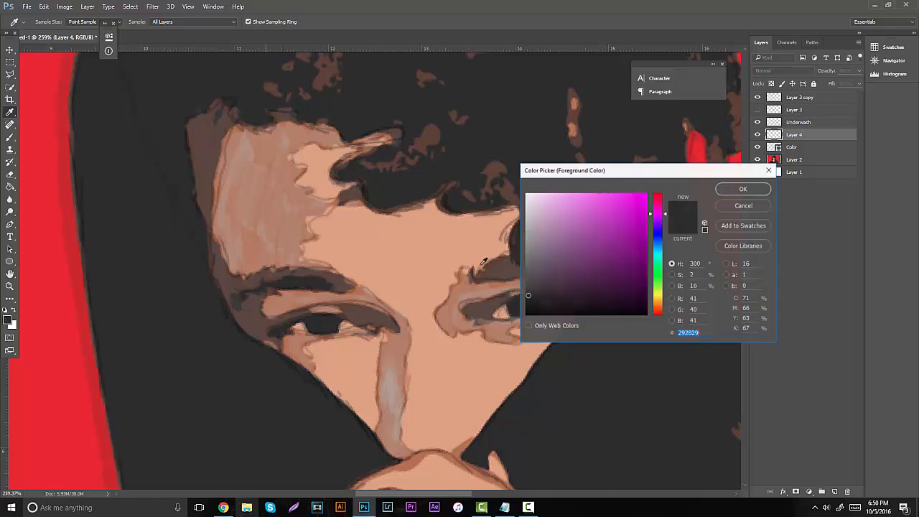
pyautogui.click(766, 191)
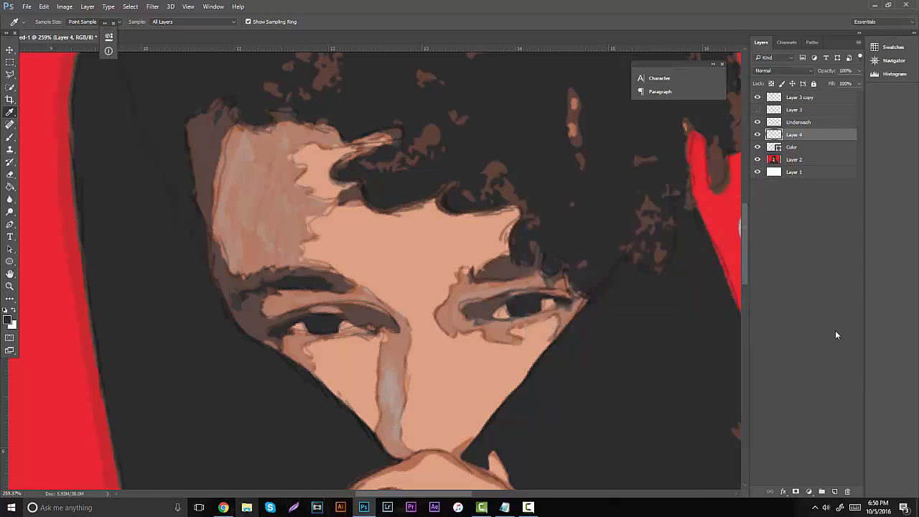
pyautogui.click(834, 492)
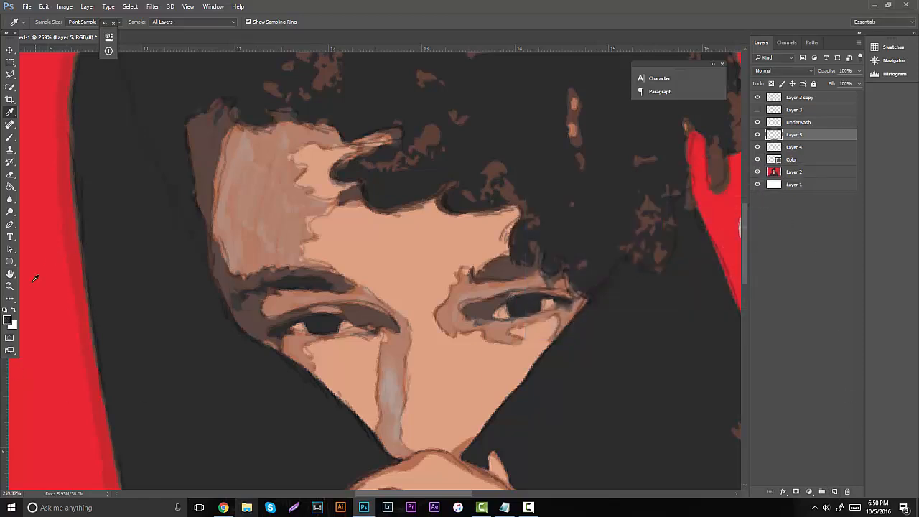
# Brush the near-black over the darkest areas of both eyes on the new layer.
pyautogui.click(10, 287)
pyautogui.moveTo(301, 312); pyautogui.dragTo(328, 283)
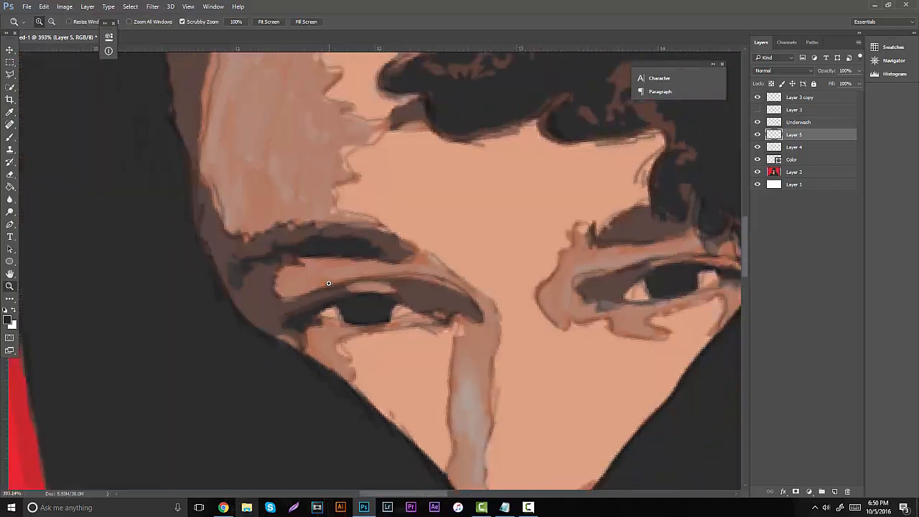
pyautogui.click(10, 137)
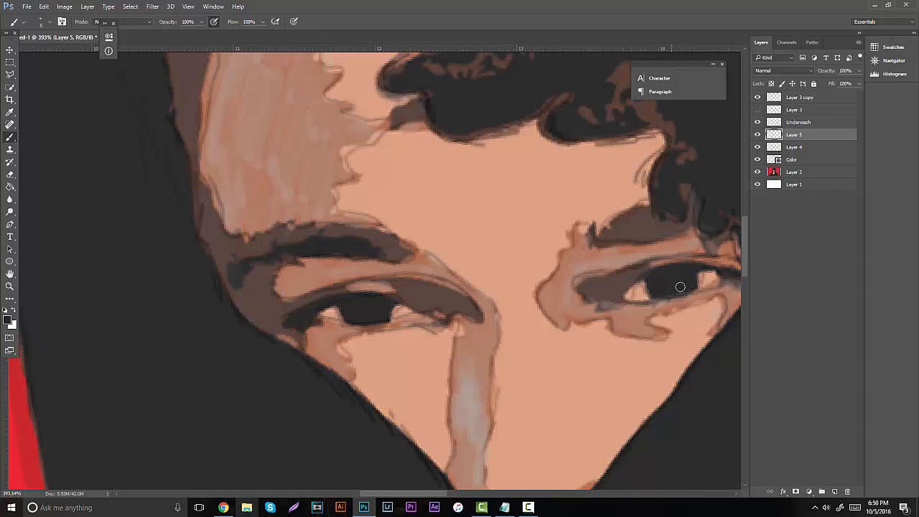
pyautogui.moveTo(702, 276); pyautogui.dragTo(727, 270)
pyautogui.moveTo(506, 271); pyautogui.dragTo(452, 278)
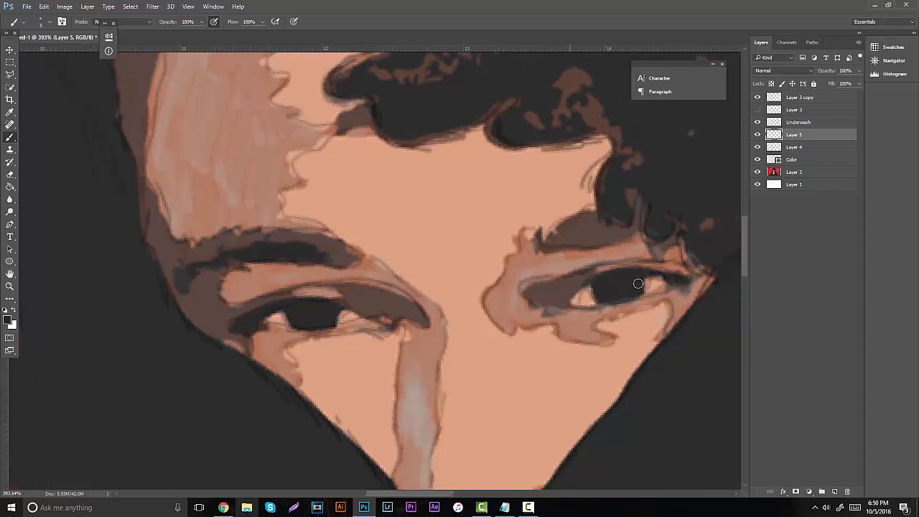
pyautogui.moveTo(489, 247); pyautogui.dragTo(535, 375)
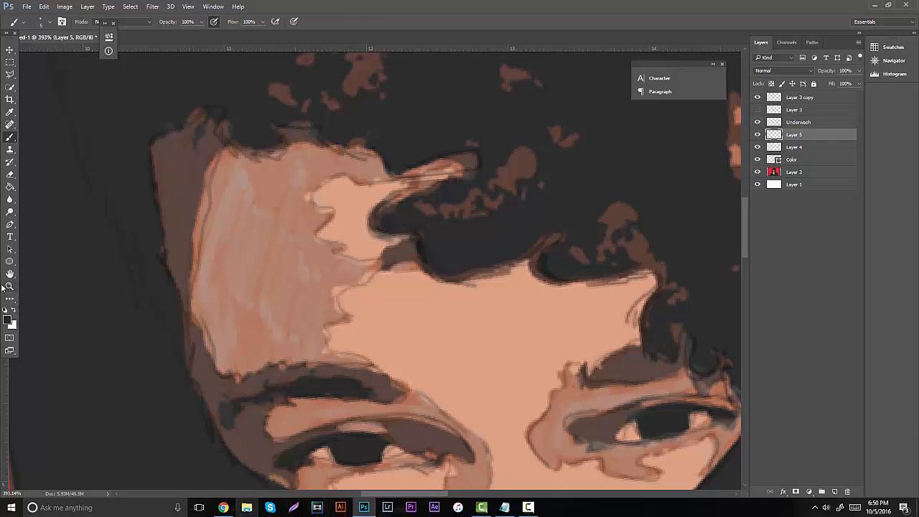
# Hide the coloured base on Layer 2 and examine the grey tones and line art of the whole portrait.
pyautogui.click(10, 287)
pyautogui.moveTo(383, 309)
pyautogui.mouseDown()
pyautogui.moveTo(240, 304)
pyautogui.moveTo(428, 240)
pyautogui.moveTo(492, 185)
pyautogui.moveTo(491, 216)
pyautogui.mouseUp()
pyautogui.click(757, 173)
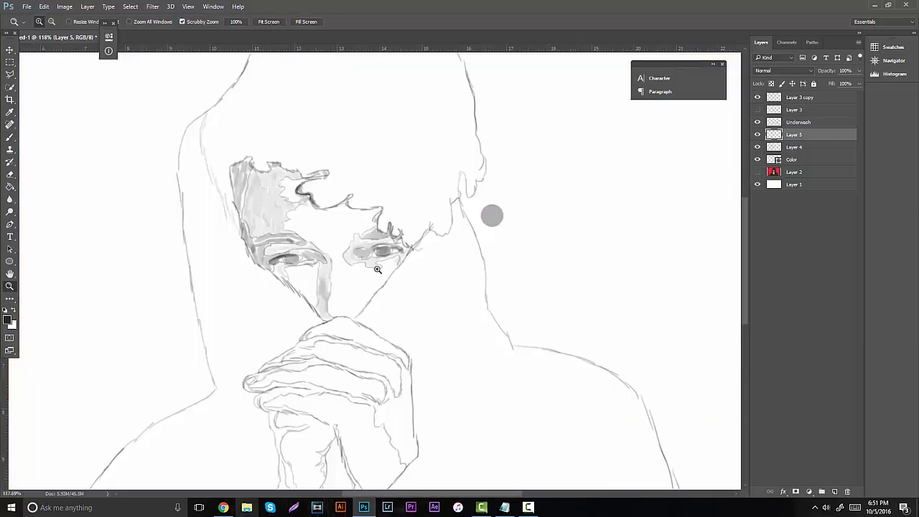
pyautogui.moveTo(377, 269); pyautogui.dragTo(443, 269)
pyautogui.moveTo(301, 259); pyautogui.dragTo(240, 251)
pyautogui.moveTo(241, 250); pyautogui.dragTo(256, 249)
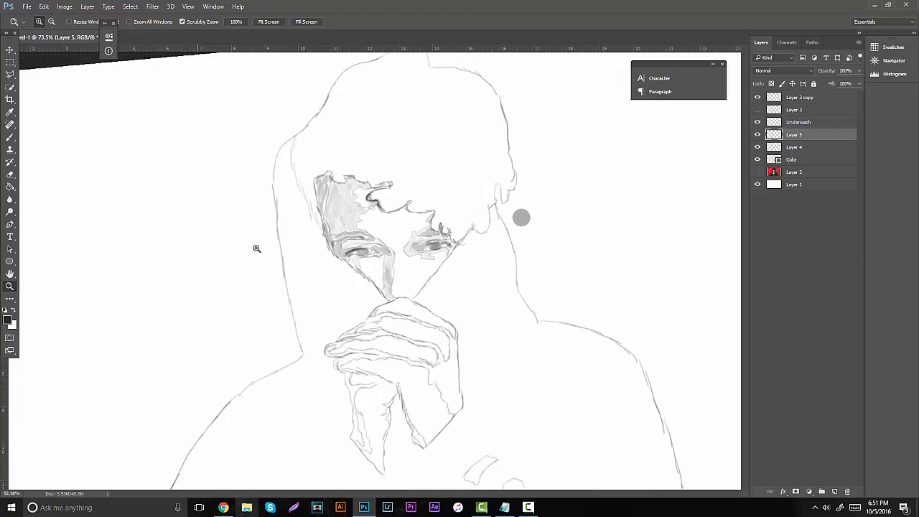
pyautogui.scroll(1, 394, 232)
pyautogui.moveTo(440, 198); pyautogui.dragTo(471, 191)
# Add a new layer above Layer 2 and try a broad grey wash over the hair with an 86 px brush.
pyautogui.click(795, 172)
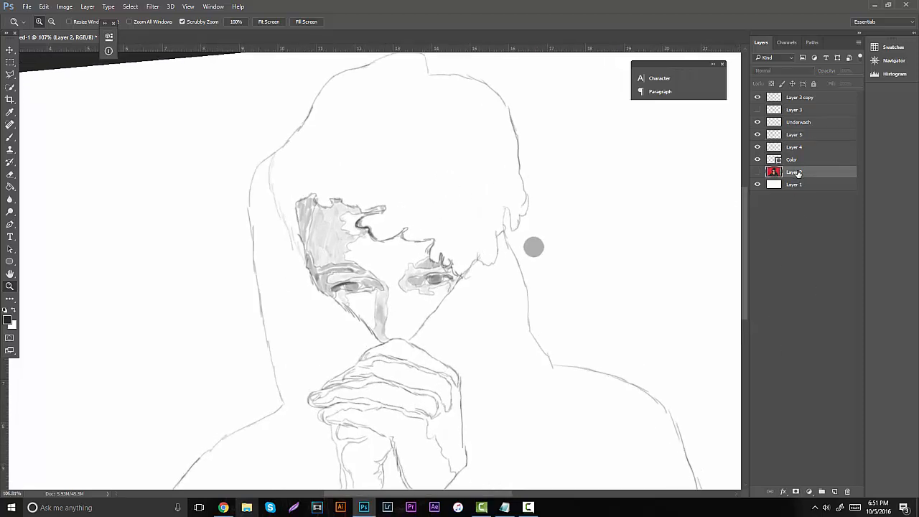
pyautogui.click(834, 491)
pyautogui.moveTo(322, 161); pyautogui.dragTo(432, 198)
pyautogui.moveTo(327, 137); pyautogui.dragTo(370, 216)
pyautogui.moveTo(742, 239); pyautogui.dragTo(707, 205)
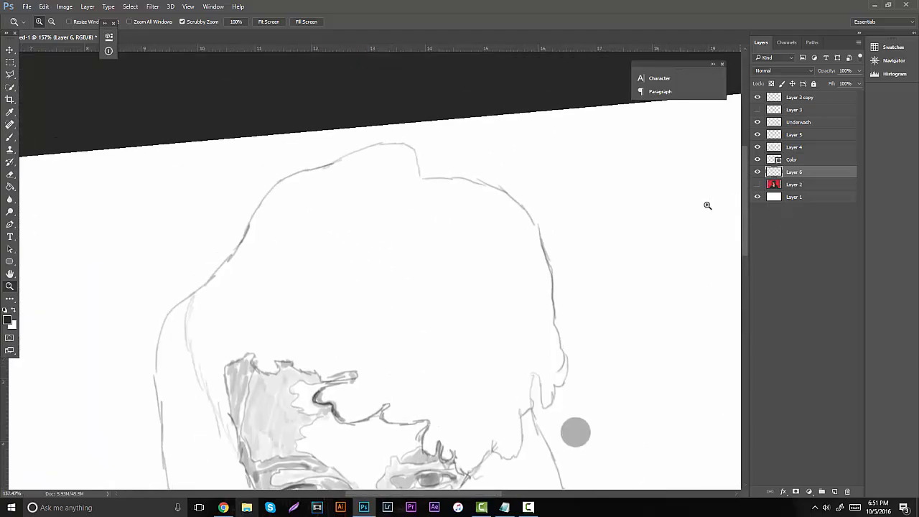
pyautogui.click(9, 137)
pyautogui.click(36, 22)
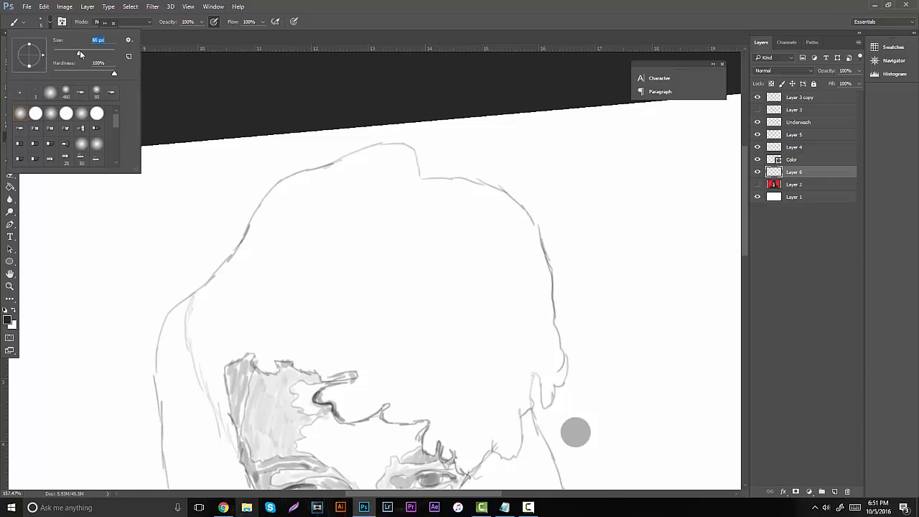
pyautogui.moveTo(363, 261)
pyautogui.mouseDown()
pyautogui.moveTo(431, 266)
pyautogui.moveTo(390, 256)
pyautogui.mouseUp()
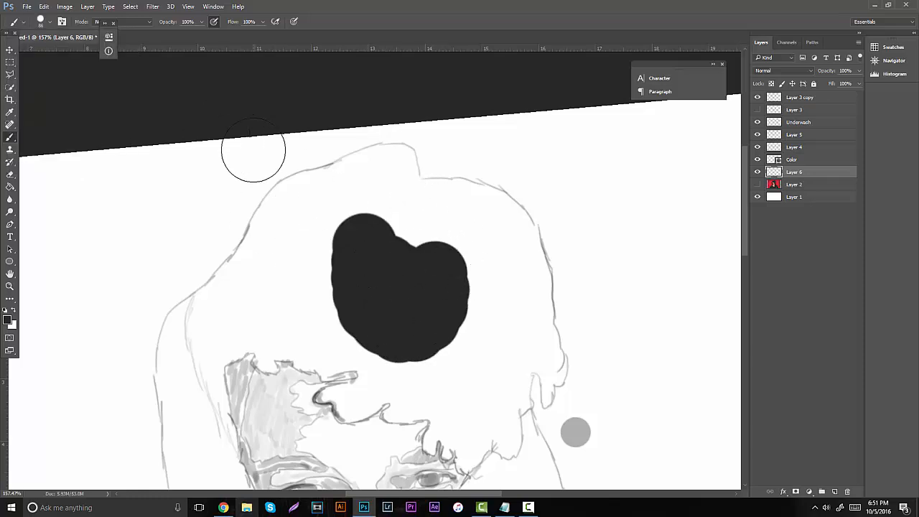
pyautogui.hotkey('ctrl', 'z')
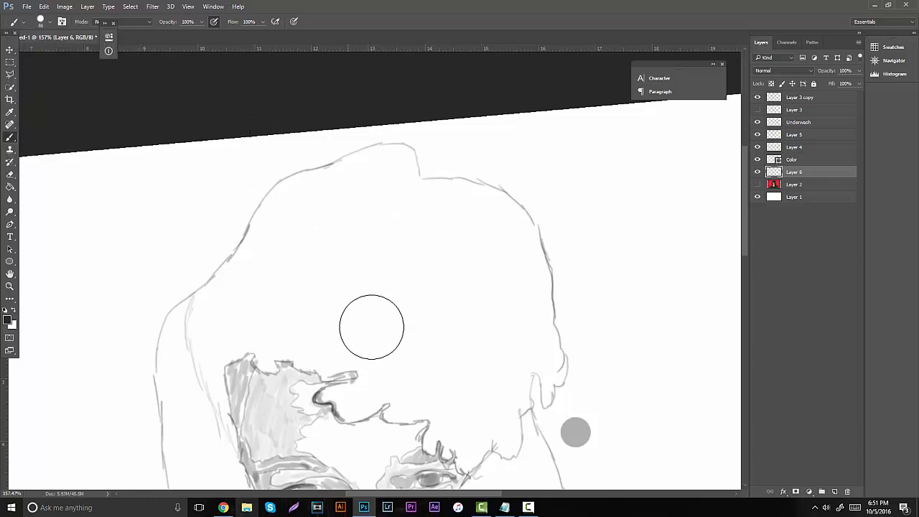
pyautogui.moveTo(434, 251)
pyautogui.mouseDown()
pyautogui.moveTo(478, 426)
pyautogui.moveTo(521, 341)
pyautogui.moveTo(383, 191)
pyautogui.moveTo(297, 213)
pyautogui.moveTo(233, 307)
pyautogui.moveTo(443, 418)
pyautogui.moveTo(420, 267)
pyautogui.moveTo(437, 240)
pyautogui.mouseUp()
# Check the hair wash on the whole portrait and delete its layer, Layer 6.
pyautogui.click(9, 286)
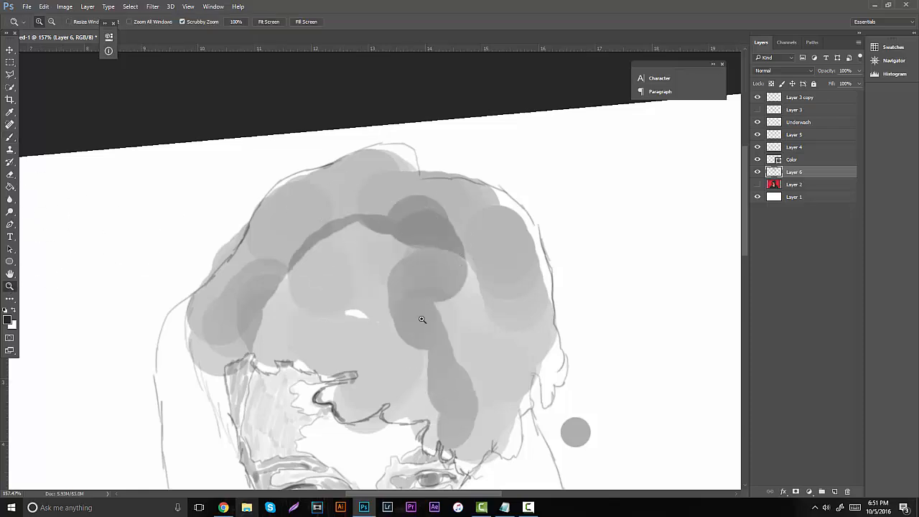
pyautogui.moveTo(428, 320); pyautogui.dragTo(323, 318)
pyautogui.moveTo(457, 311); pyautogui.dragTo(219, 183)
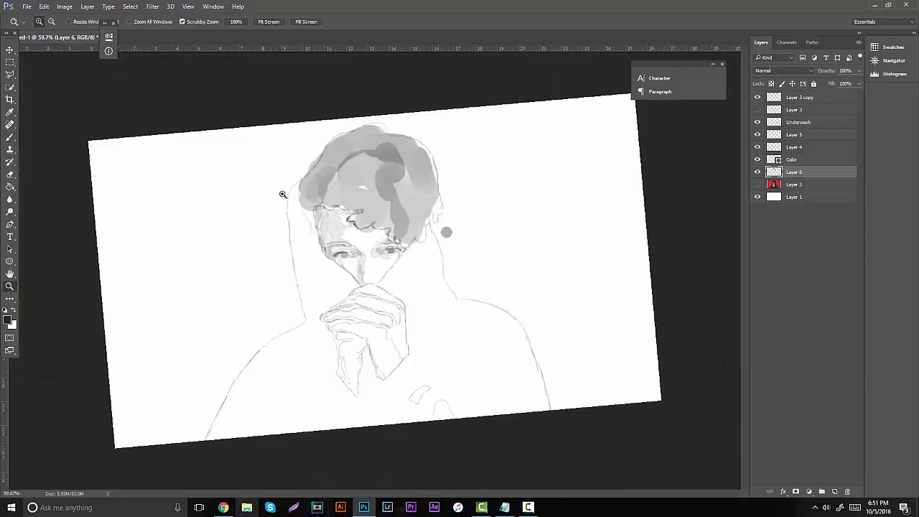
pyautogui.moveTo(282, 195); pyautogui.dragTo(317, 200)
pyautogui.click(848, 491)
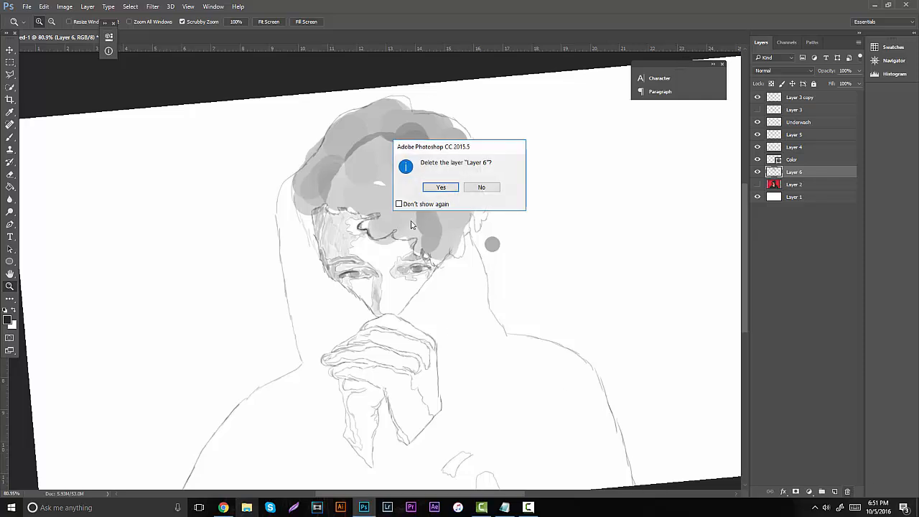
pyautogui.click(439, 188)
# Review the line art of the face and clasped hands, and show the coloured base on Layer 2 again.
pyautogui.moveTo(379, 280); pyautogui.dragTo(356, 266)
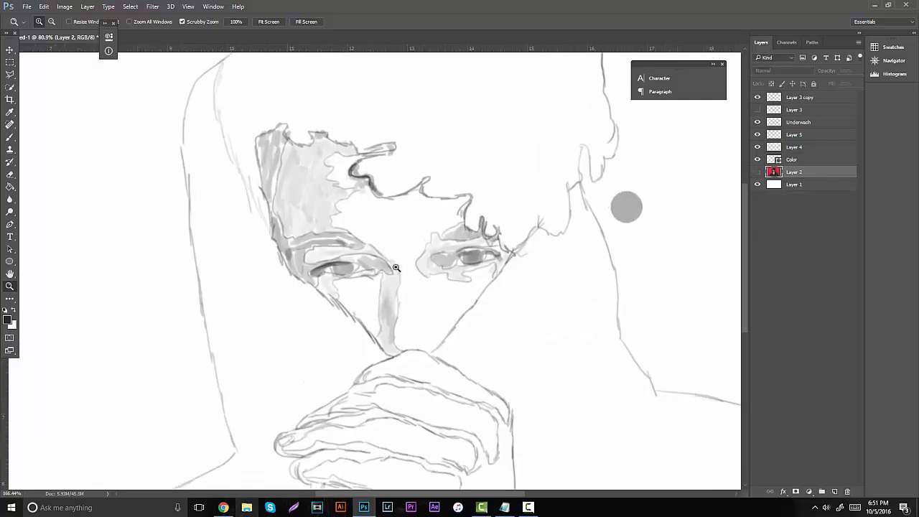
pyautogui.moveTo(440, 261); pyautogui.dragTo(401, 249)
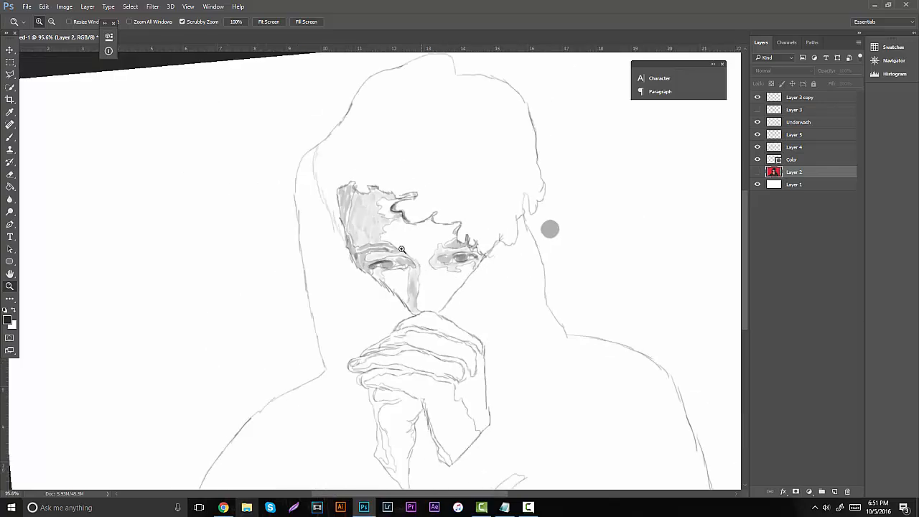
pyautogui.moveTo(549, 221); pyautogui.dragTo(507, 255)
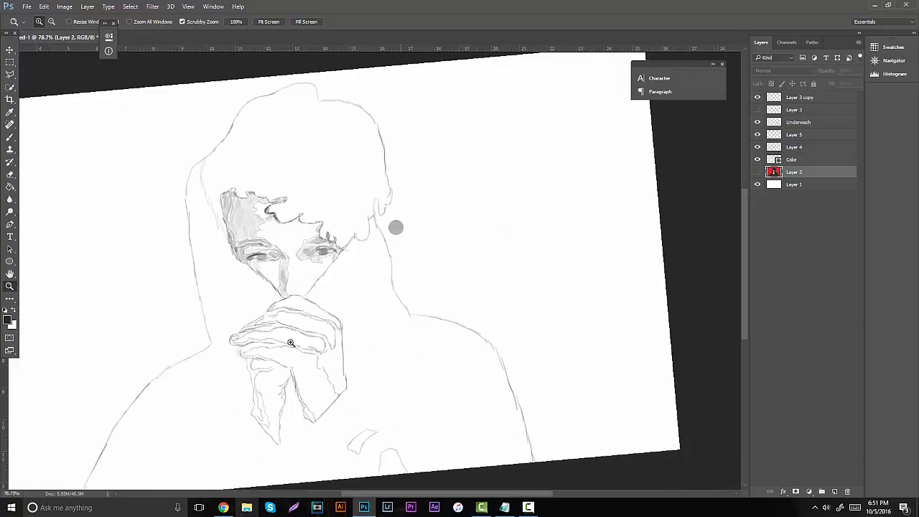
pyautogui.moveTo(213, 355); pyautogui.dragTo(247, 354)
pyautogui.moveTo(270, 278); pyautogui.dragTo(287, 276)
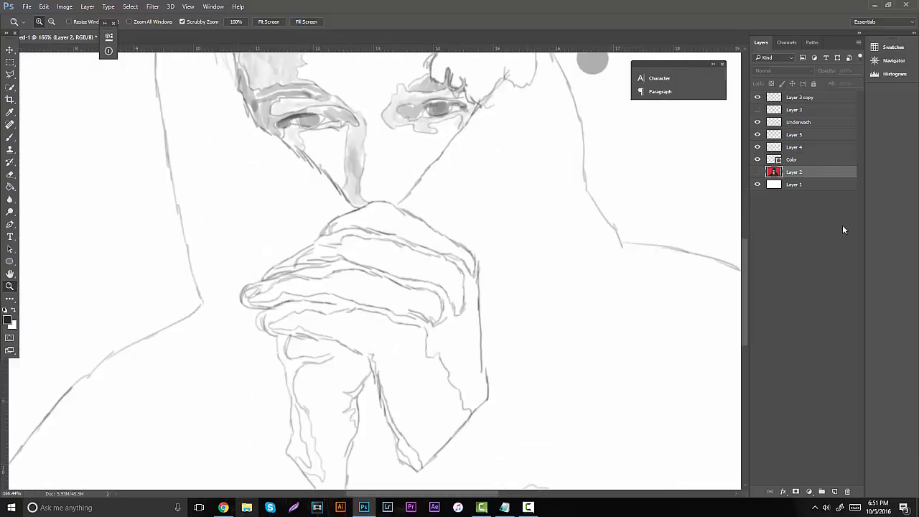
pyautogui.click(758, 173)
pyautogui.moveTo(348, 300); pyautogui.dragTo(363, 295)
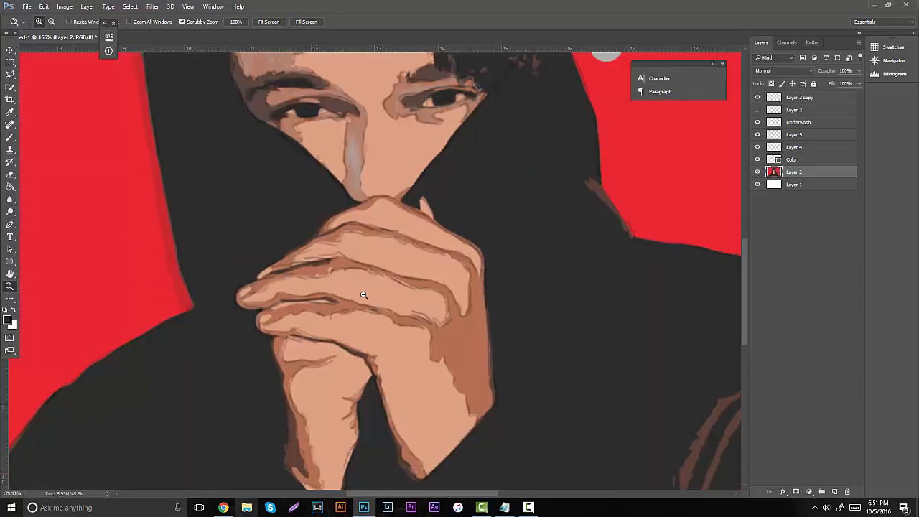
# Sample the hand's mid-brown shadow, change the foreground colour to the grey #a9a9a9, and add a new layer above Layer 2.
pyautogui.press('i')
pyautogui.click(454, 346)
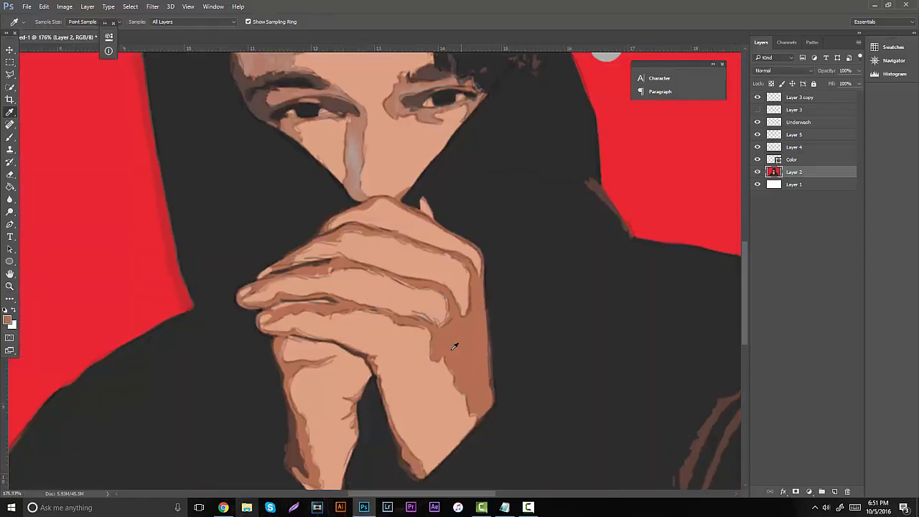
pyautogui.click(7, 319)
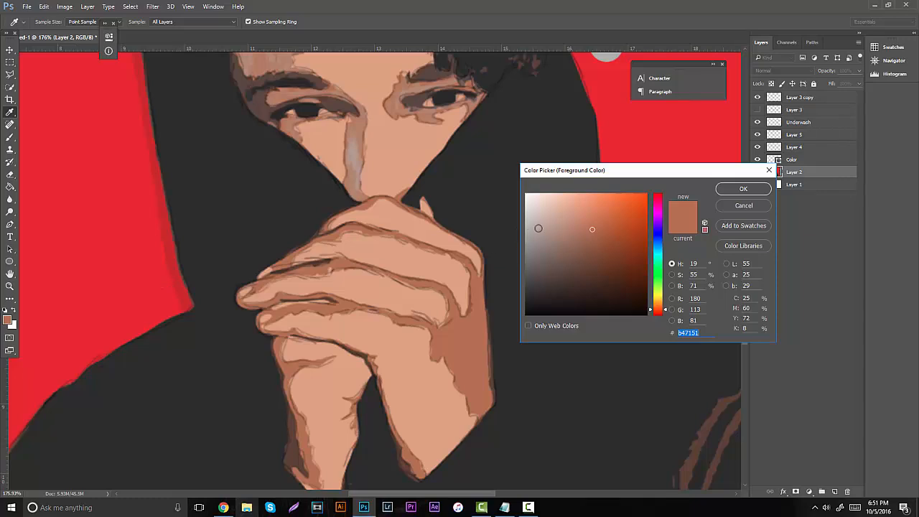
pyautogui.moveTo(593, 232); pyautogui.dragTo(529, 233)
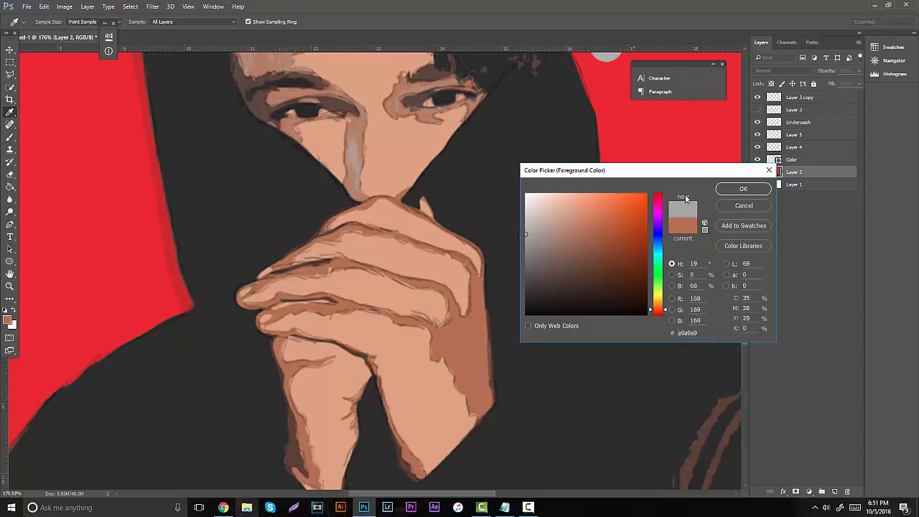
pyautogui.click(752, 189)
pyautogui.click(834, 491)
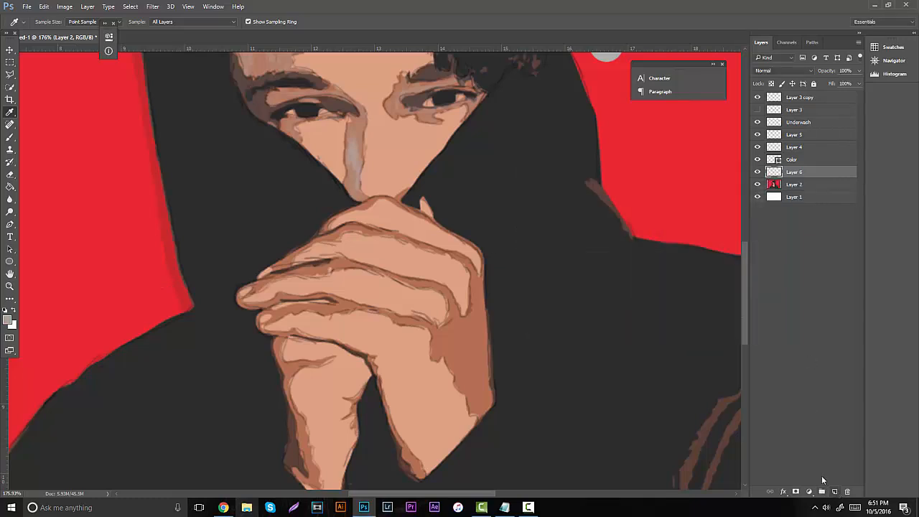
# Set the brush size to 7 px and paint the grey wash over the large shadow along the outer side of the hand.
pyautogui.click(9, 286)
pyautogui.moveTo(452, 340); pyautogui.dragTo(478, 332)
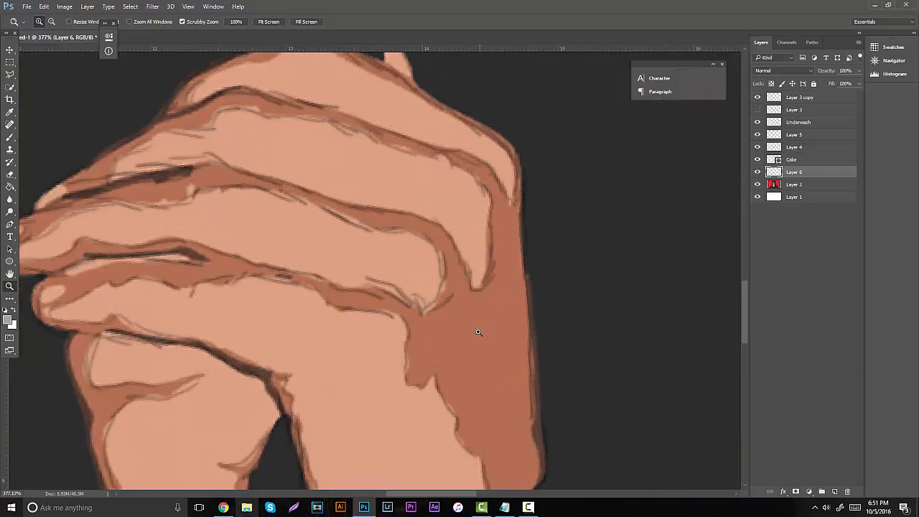
pyautogui.press('b')
pyautogui.click(49, 21)
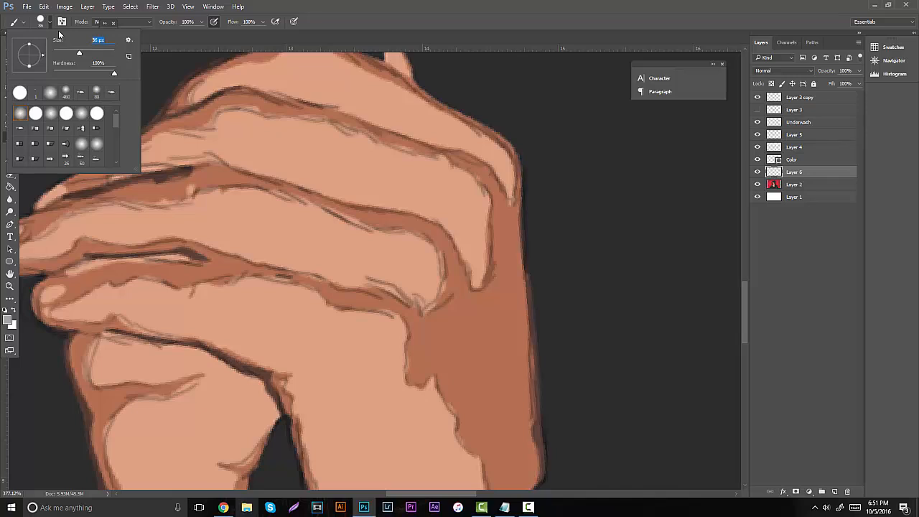
pyautogui.write('7')
pyautogui.press('Return')
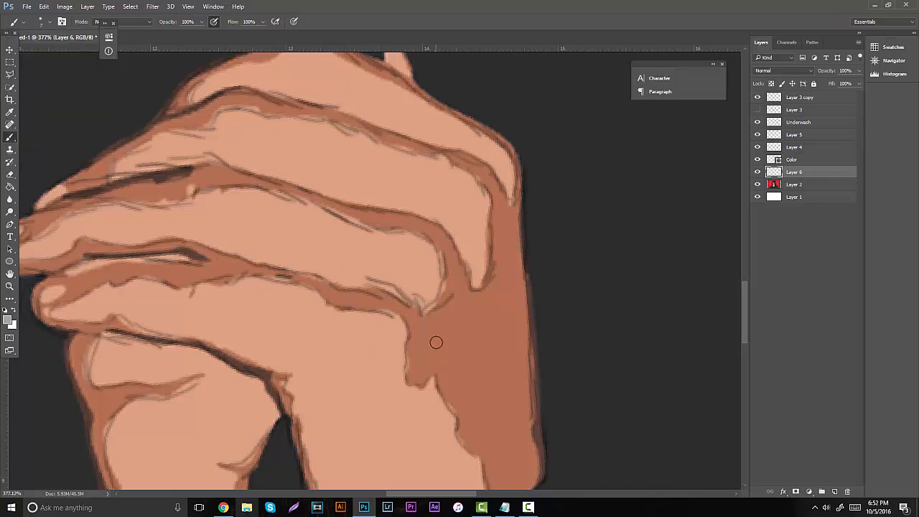
pyautogui.moveTo(436, 343)
pyautogui.mouseDown()
pyautogui.moveTo(413, 350)
pyautogui.moveTo(414, 377)
pyautogui.moveTo(428, 367)
pyautogui.moveTo(450, 386)
pyautogui.moveTo(461, 433)
pyautogui.moveTo(478, 455)
pyautogui.moveTo(471, 431)
pyautogui.moveTo(483, 415)
pyautogui.moveTo(492, 424)
pyautogui.moveTo(508, 411)
pyautogui.moveTo(518, 381)
pyautogui.moveTo(530, 375)
pyautogui.moveTo(512, 305)
pyautogui.moveTo(473, 355)
pyautogui.moveTo(443, 369)
pyautogui.moveTo(436, 311)
pyautogui.moveTo(460, 291)
pyautogui.moveTo(485, 302)
pyautogui.moveTo(518, 220)
pyautogui.moveTo(503, 221)
pyautogui.moveTo(501, 286)
pyautogui.mouseUp()
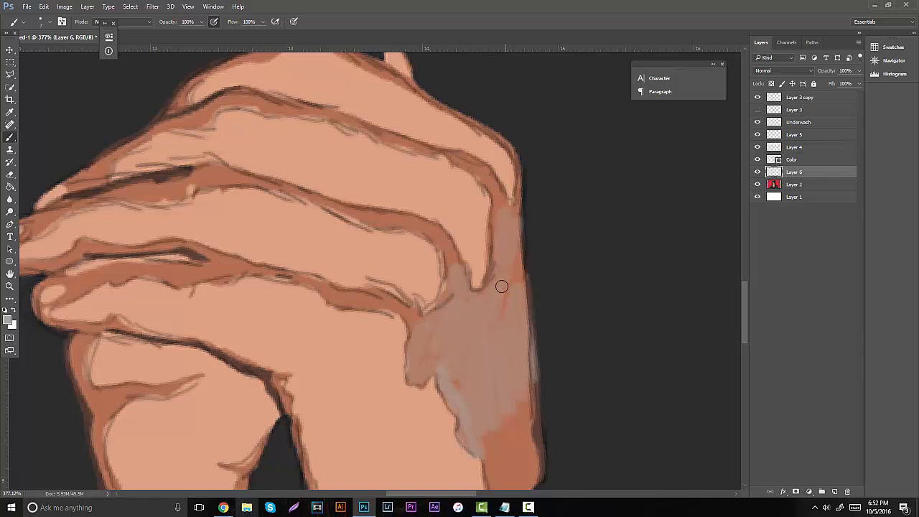
pyautogui.scroll(-4, 335, 215)
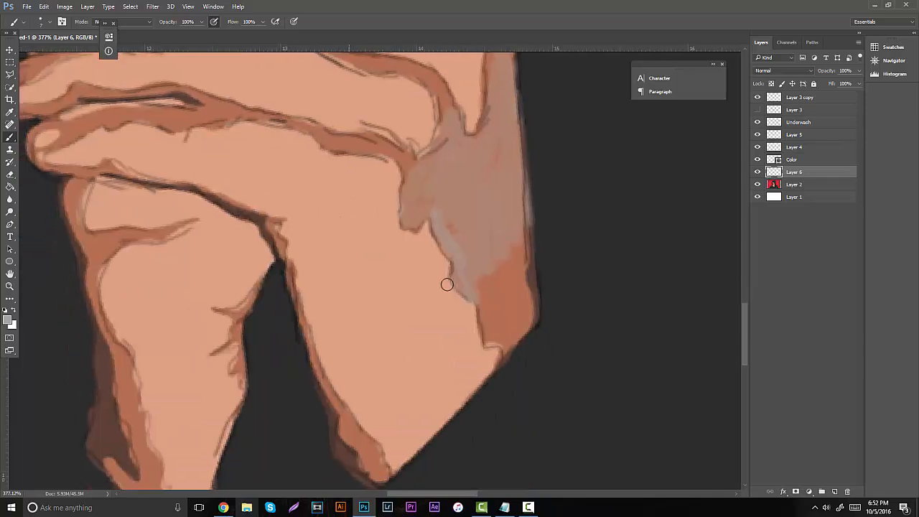
pyautogui.moveTo(484, 297)
pyautogui.mouseDown()
pyautogui.moveTo(507, 339)
pyautogui.moveTo(531, 324)
pyautogui.moveTo(526, 305)
pyautogui.moveTo(511, 301)
pyautogui.moveTo(511, 266)
pyautogui.moveTo(495, 307)
pyautogui.moveTo(490, 275)
pyautogui.moveTo(505, 327)
pyautogui.moveTo(521, 319)
pyautogui.moveTo(503, 269)
pyautogui.mouseUp()
# Paint the grey wash along the shadows between the lower and middle fingers, from the fingertips to the hand's side shadow.
pyautogui.scroll(3, 531, 258)
pyautogui.hscroll(-4, 531, 258)
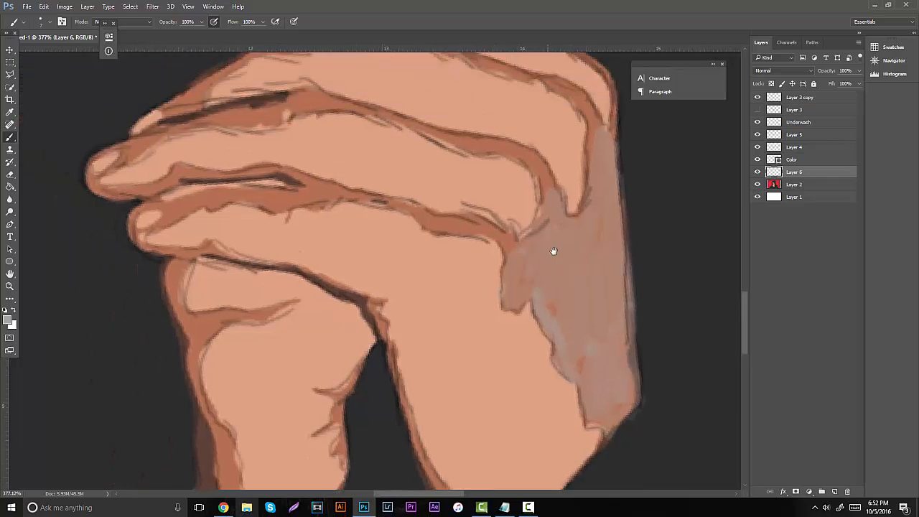
pyautogui.moveTo(211, 254)
pyautogui.mouseDown()
pyautogui.moveTo(263, 217)
pyautogui.moveTo(347, 225)
pyautogui.moveTo(342, 214)
pyautogui.moveTo(424, 224)
pyautogui.moveTo(415, 223)
pyautogui.moveTo(486, 253)
pyautogui.moveTo(530, 244)
pyautogui.mouseUp()
pyautogui.scroll(3, 397, 168)
pyautogui.hscroll(-4, 501, 220)
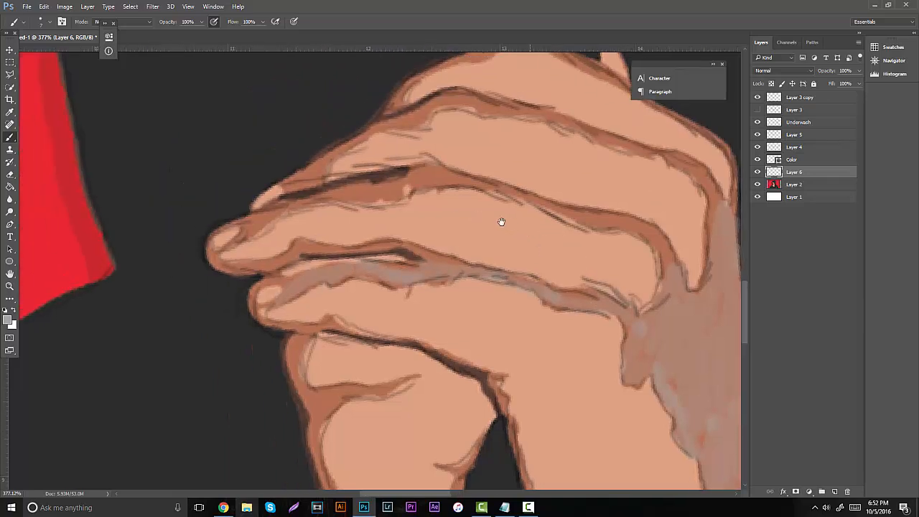
pyautogui.moveTo(273, 264)
pyautogui.mouseDown()
pyautogui.moveTo(282, 304)
pyautogui.moveTo(342, 287)
pyautogui.moveTo(495, 297)
pyautogui.mouseUp()
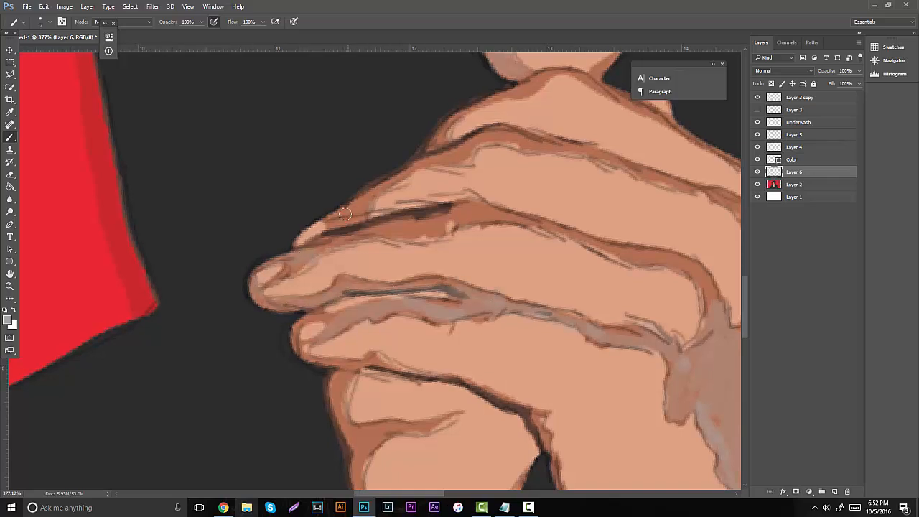
pyautogui.moveTo(333, 230)
pyautogui.mouseDown()
pyautogui.moveTo(524, 219)
pyautogui.moveTo(632, 258)
pyautogui.moveTo(710, 302)
pyautogui.moveTo(685, 267)
pyautogui.mouseUp()
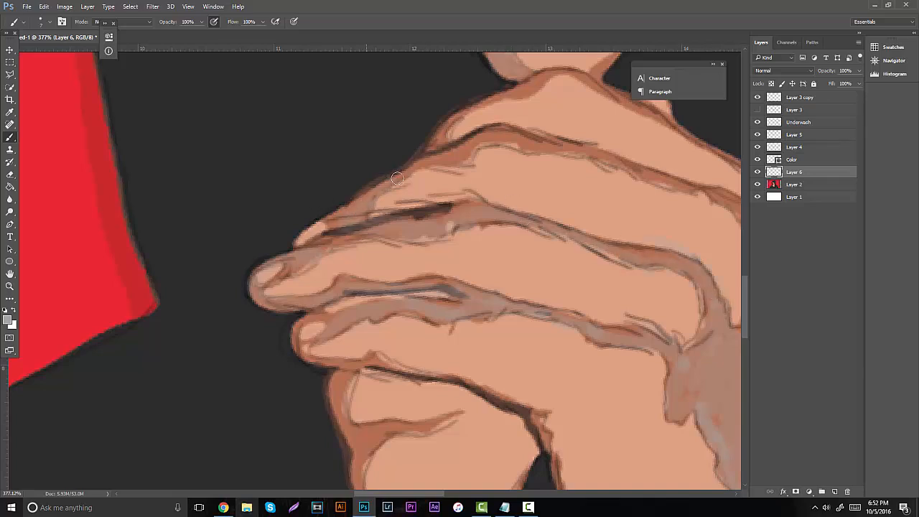
# Continue the grey wash over the shadows of the uppermost fingers and along the knuckles below the nose.
pyautogui.moveTo(454, 161); pyautogui.dragTo(370, 174)
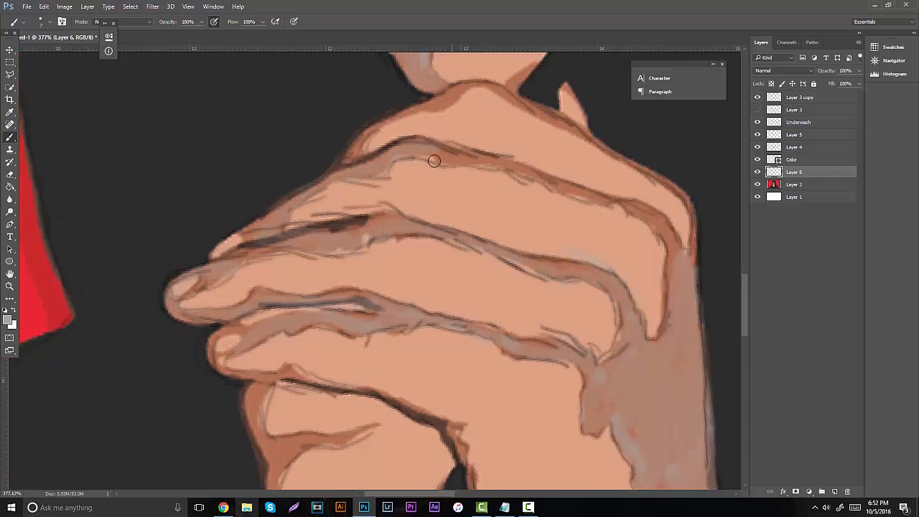
pyautogui.moveTo(434, 161)
pyautogui.mouseDown()
pyautogui.moveTo(587, 201)
pyautogui.moveTo(575, 188)
pyautogui.moveTo(663, 230)
pyautogui.moveTo(684, 221)
pyautogui.mouseUp()
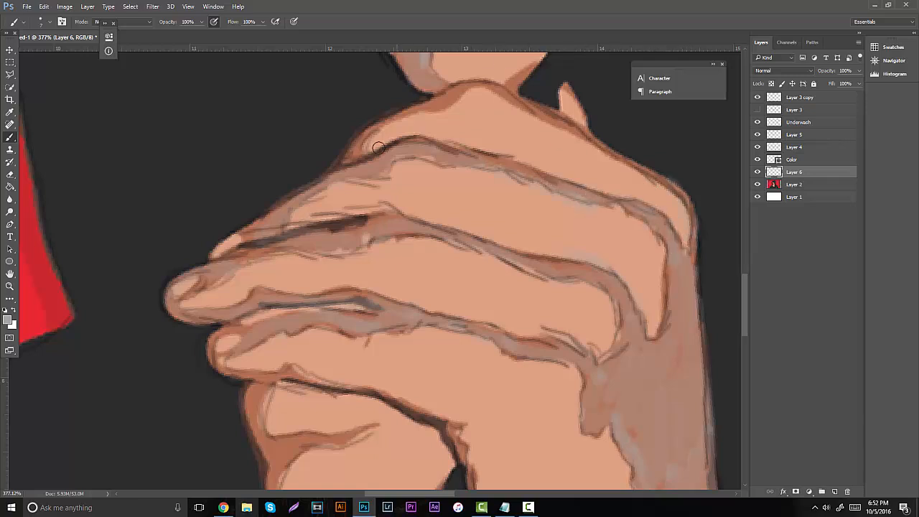
pyautogui.moveTo(378, 147)
pyautogui.mouseDown()
pyautogui.moveTo(350, 148)
pyautogui.moveTo(424, 104)
pyautogui.moveTo(512, 87)
pyautogui.moveTo(504, 85)
pyautogui.moveTo(618, 163)
pyautogui.mouseUp()
pyautogui.moveTo(509, 88)
pyautogui.mouseDown()
pyautogui.moveTo(493, 150)
pyautogui.moveTo(517, 199)
pyautogui.mouseUp()
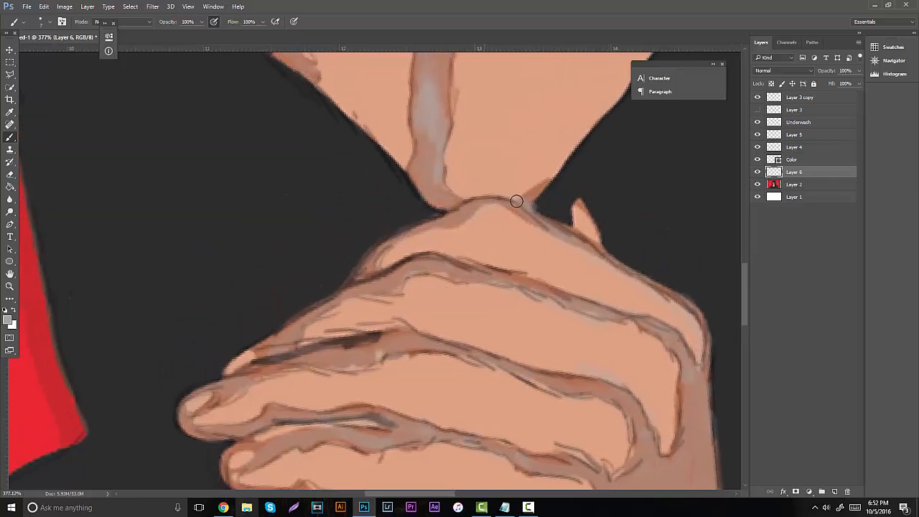
# Paint the grey wash over the lowest fingertip, the thumb crease, and the shadow edges of both wrists.
pyautogui.scroll(-10, 431, 161)
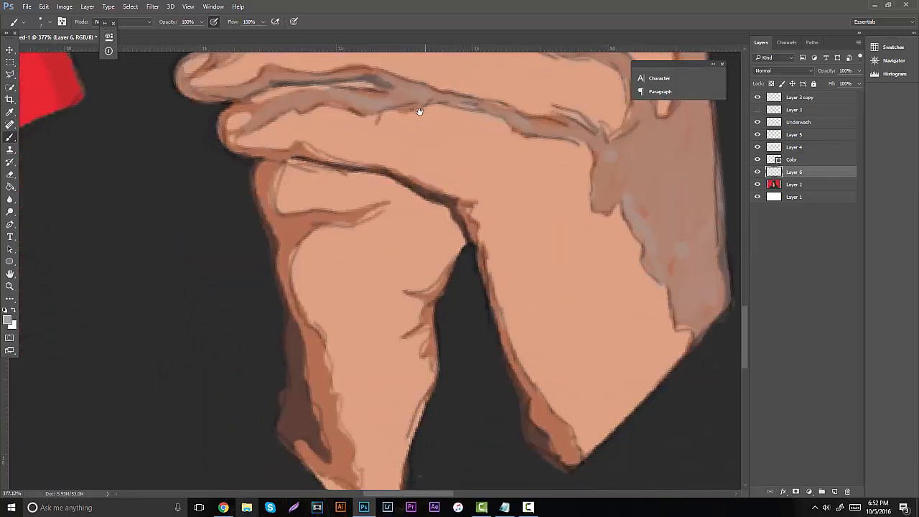
pyautogui.moveTo(297, 152); pyautogui.dragTo(229, 145)
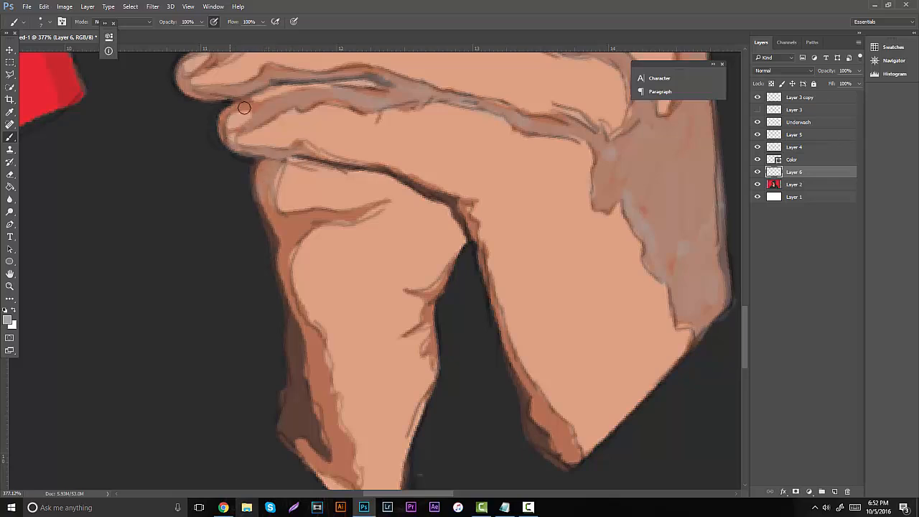
pyautogui.moveTo(280, 219)
pyautogui.mouseDown()
pyautogui.moveTo(286, 287)
pyautogui.moveTo(316, 338)
pyautogui.moveTo(305, 375)
pyautogui.mouseUp()
pyautogui.moveTo(330, 209); pyautogui.dragTo(323, 125)
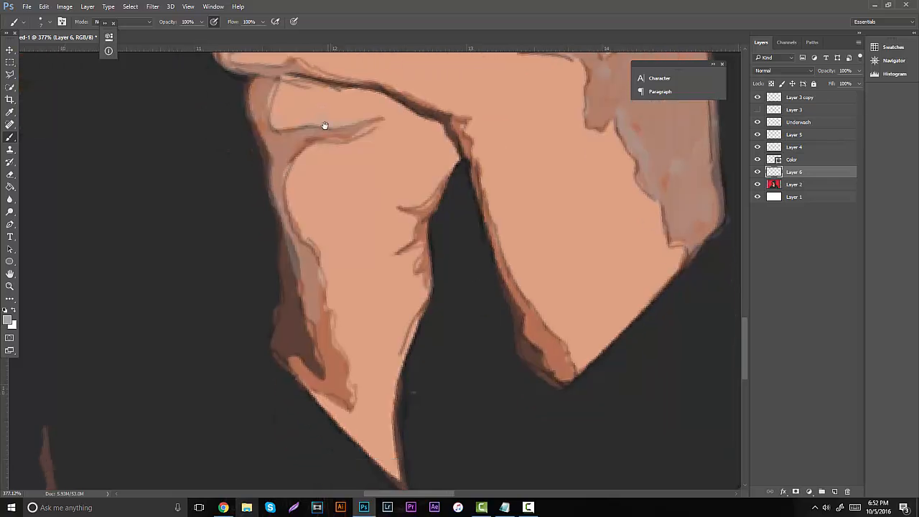
pyautogui.moveTo(329, 343)
pyautogui.mouseDown()
pyautogui.moveTo(300, 365)
pyautogui.moveTo(309, 388)
pyautogui.moveTo(311, 376)
pyautogui.moveTo(340, 400)
pyautogui.moveTo(323, 363)
pyautogui.mouseUp()
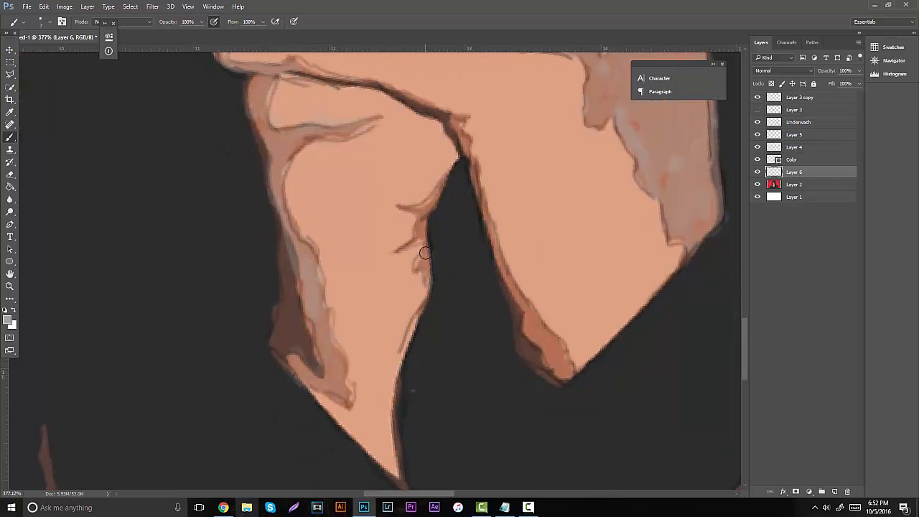
pyautogui.moveTo(522, 339)
pyautogui.mouseDown()
pyautogui.moveTo(560, 370)
pyautogui.moveTo(488, 237)
pyautogui.moveTo(456, 113)
pyautogui.mouseUp()
pyautogui.moveTo(403, 100); pyautogui.dragTo(386, 104)
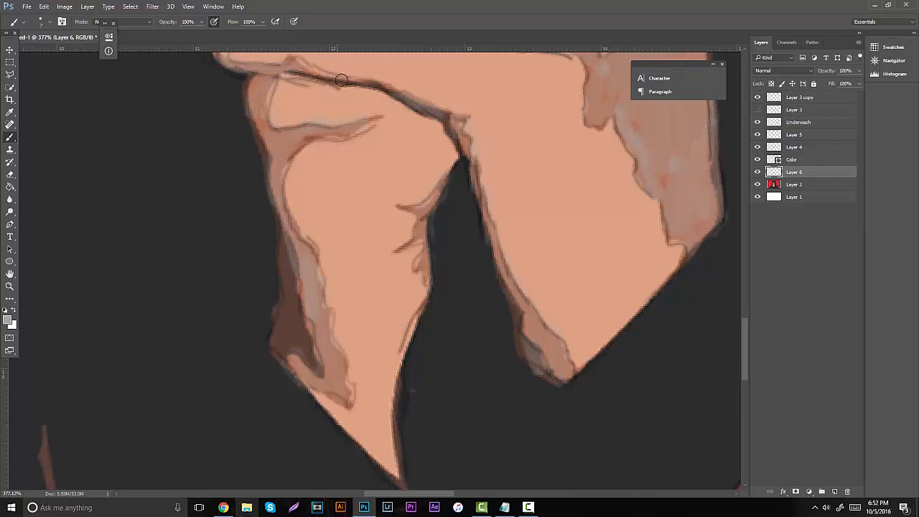
pyautogui.moveTo(483, 160)
pyautogui.mouseDown()
pyautogui.moveTo(404, 301)
pyautogui.moveTo(414, 307)
pyautogui.mouseUp()
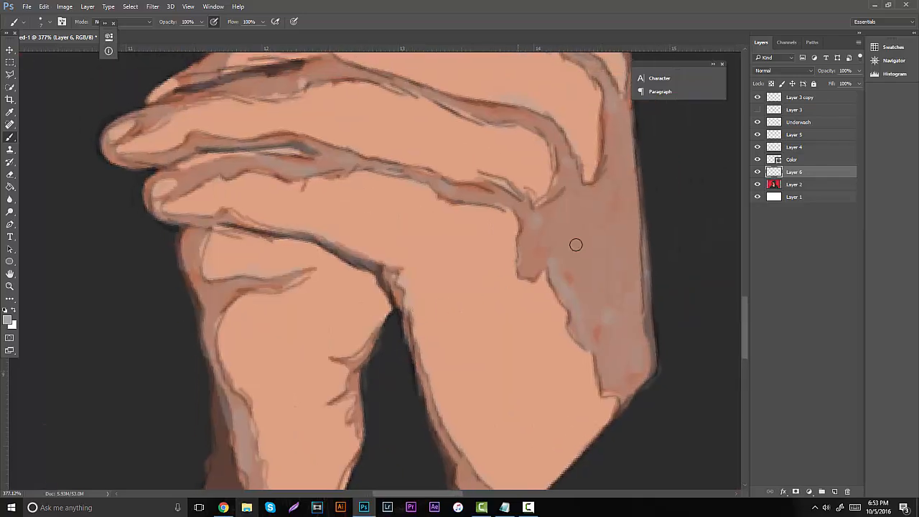
# Hide the coloured base on Layer 2 to review the washed line art of the whole portrait, and show it again.
pyautogui.click(11, 287)
pyautogui.moveTo(355, 242); pyautogui.dragTo(262, 236)
pyautogui.moveTo(375, 225); pyautogui.dragTo(586, 237)
pyautogui.click(757, 184)
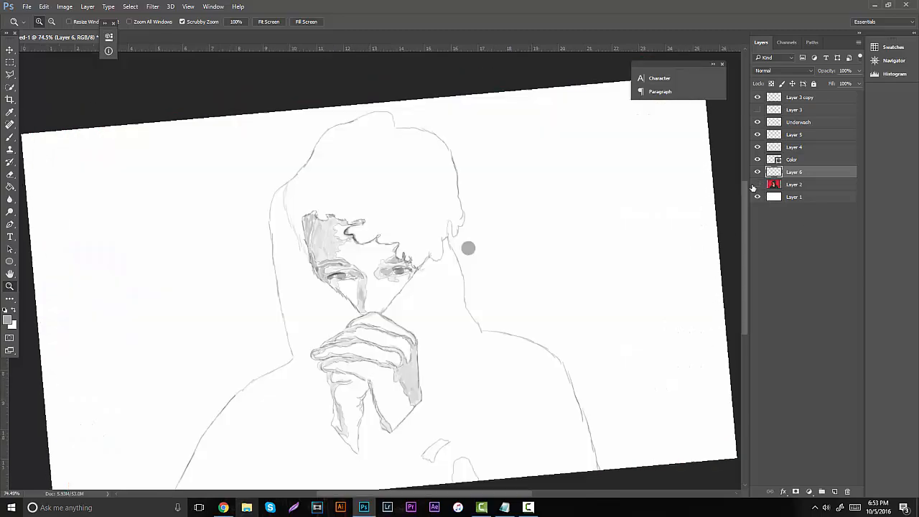
pyautogui.moveTo(405, 398); pyautogui.dragTo(403, 359)
pyautogui.moveTo(344, 318)
pyautogui.mouseDown()
pyautogui.moveTo(466, 292)
pyautogui.moveTo(422, 278)
pyautogui.mouseUp()
pyautogui.click(757, 185)
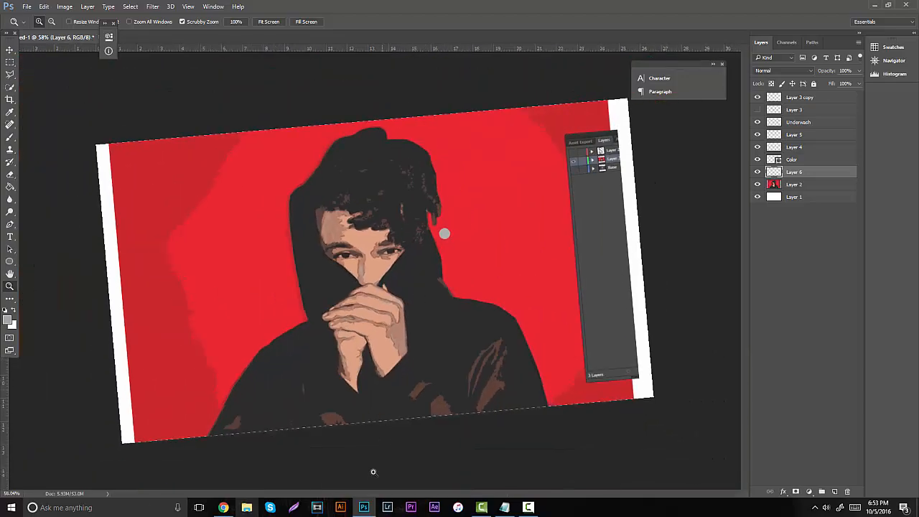
# Rotate the canvas view back to level and compare the portrait with the reference photo in Chrome before returning to Photoshop.
pyautogui.moveTo(373, 473); pyautogui.dragTo(321, 466)
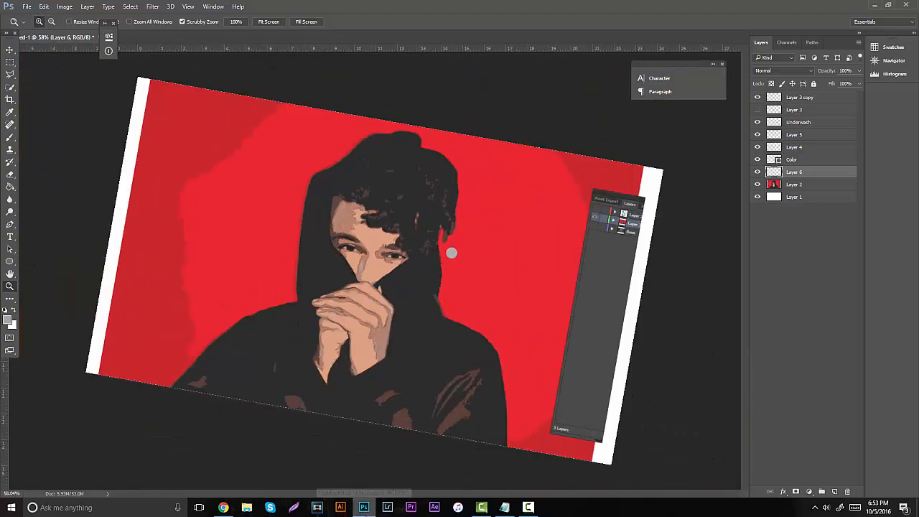
pyautogui.moveTo(452, 253)
pyautogui.mouseDown()
pyautogui.moveTo(447, 239)
pyautogui.moveTo(471, 213)
pyautogui.moveTo(467, 228)
pyautogui.moveTo(503, 209)
pyautogui.moveTo(458, 236)
pyautogui.mouseUp()
pyautogui.hotkey('alt', 'Tab')
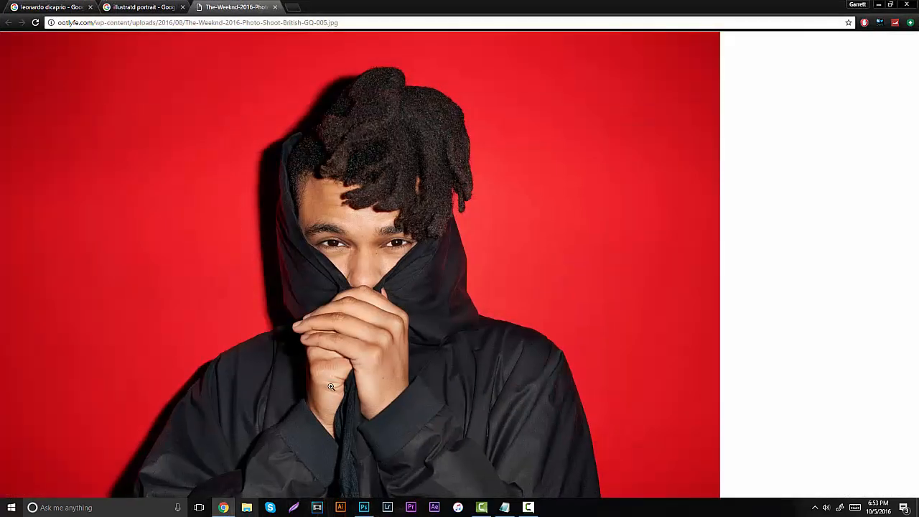
pyautogui.hotkey('alt', 'Tab')
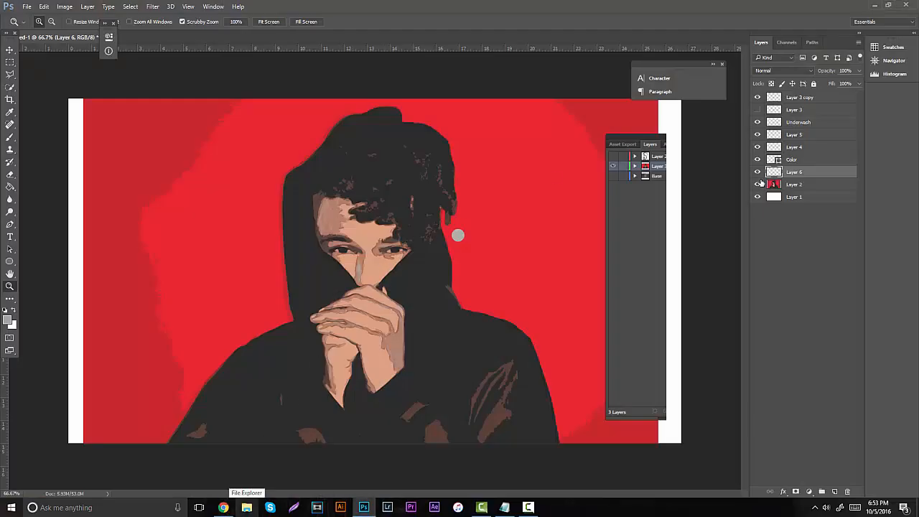
# Hide all layers above Layer 2 to view the base alone, show them all including Layer 3, and hide Layer 2.
pyautogui.moveTo(756, 159); pyautogui.dragTo(757, 98)
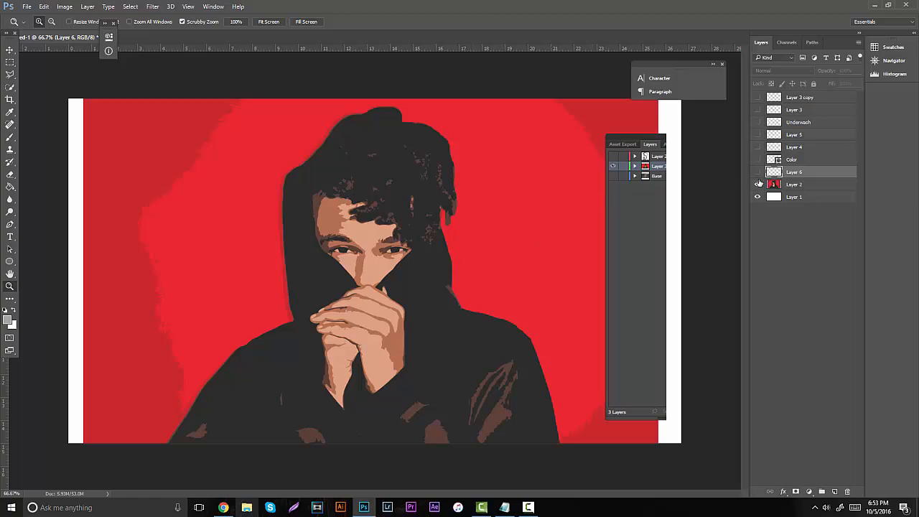
pyautogui.moveTo(757, 173); pyautogui.dragTo(756, 98)
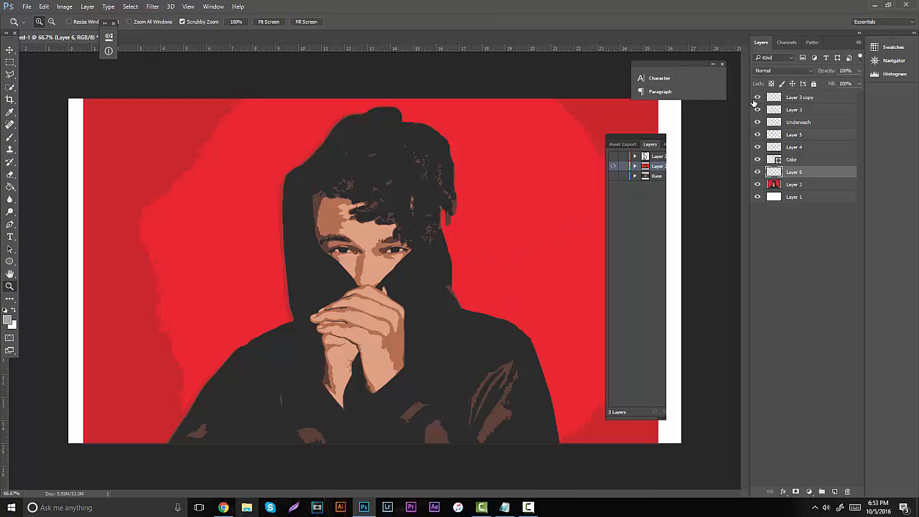
pyautogui.click(757, 184)
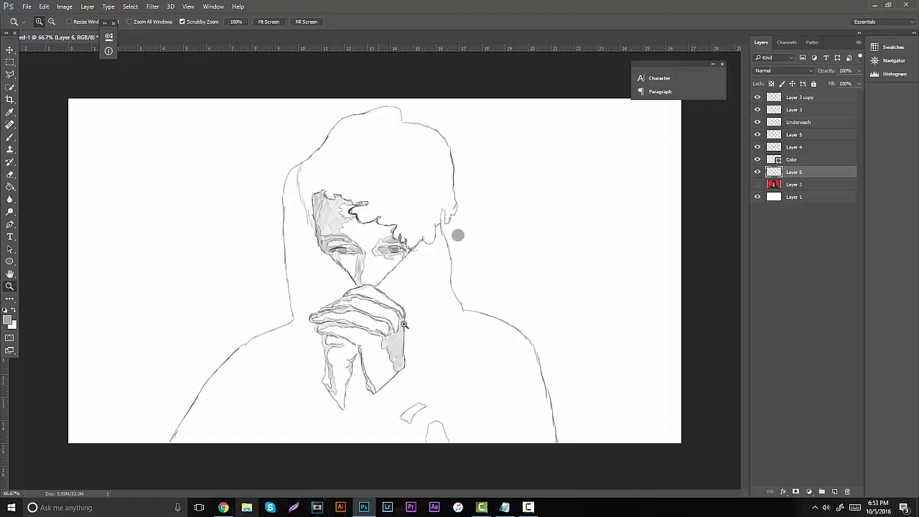
# Examine the grey washes on the face and hands with and without the coloured base, and clear the layer selection.
pyautogui.moveTo(404, 324); pyautogui.dragTo(381, 305)
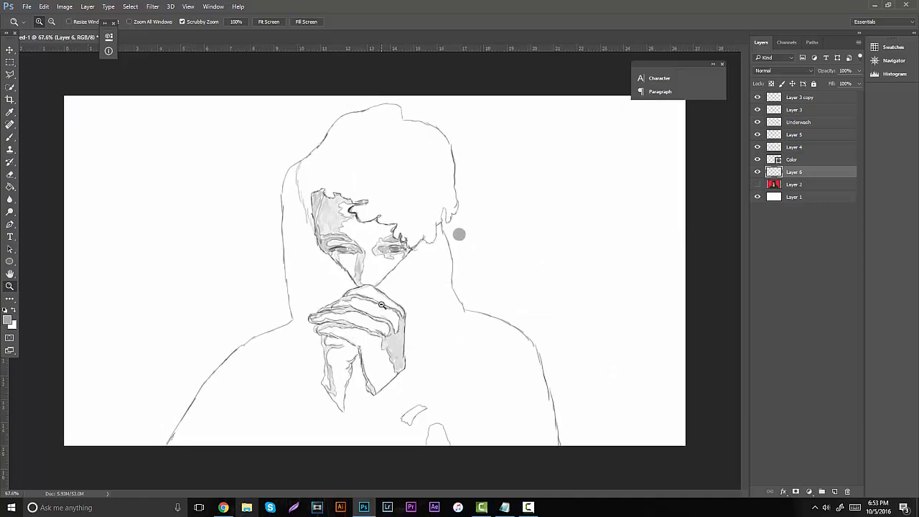
pyautogui.moveTo(310, 283); pyautogui.dragTo(332, 274)
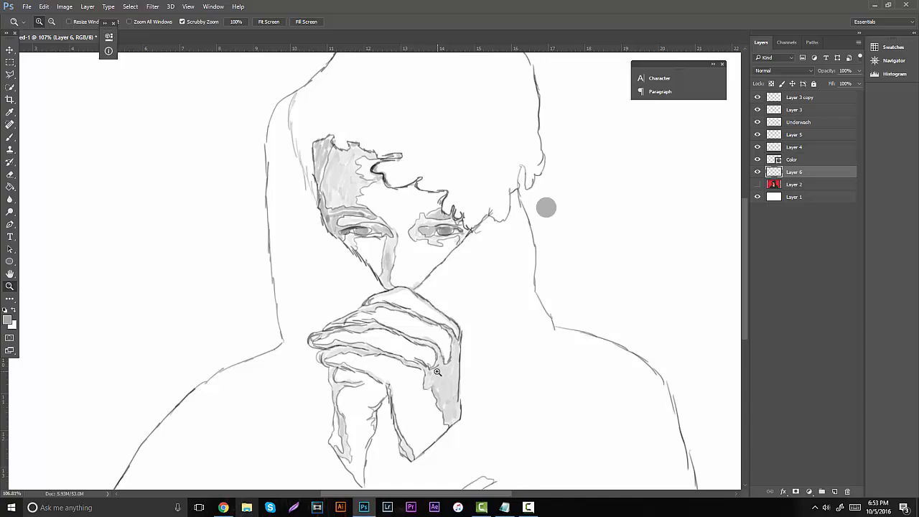
pyautogui.moveTo(438, 371)
pyautogui.mouseDown()
pyautogui.moveTo(424, 374)
pyautogui.moveTo(438, 359)
pyautogui.mouseUp()
pyautogui.scroll(2, 426, 314)
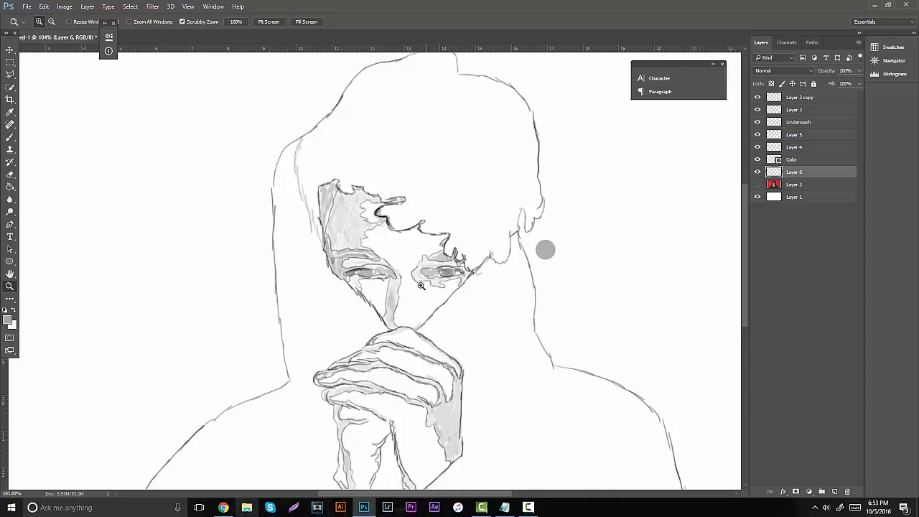
pyautogui.moveTo(424, 289)
pyautogui.mouseDown()
pyautogui.moveTo(402, 295)
pyautogui.moveTo(423, 290)
pyautogui.mouseUp()
pyautogui.moveTo(282, 298); pyautogui.dragTo(358, 297)
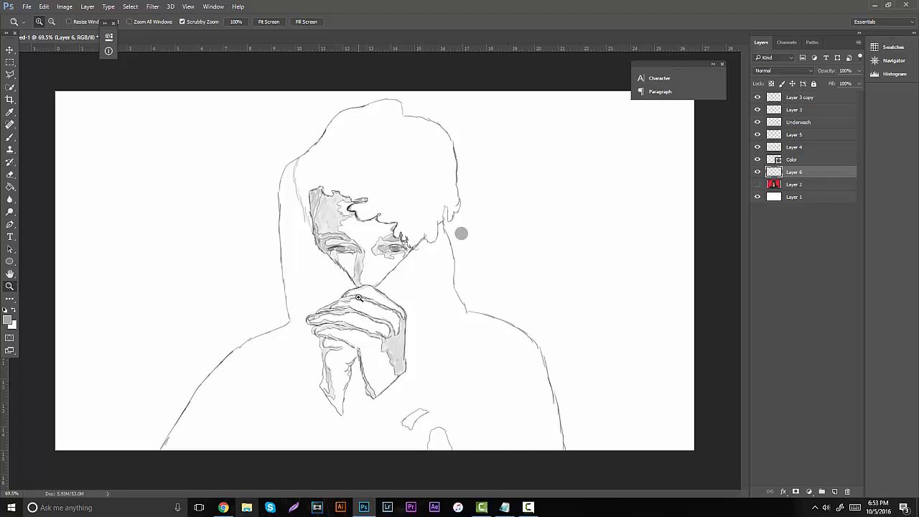
pyautogui.click(757, 184)
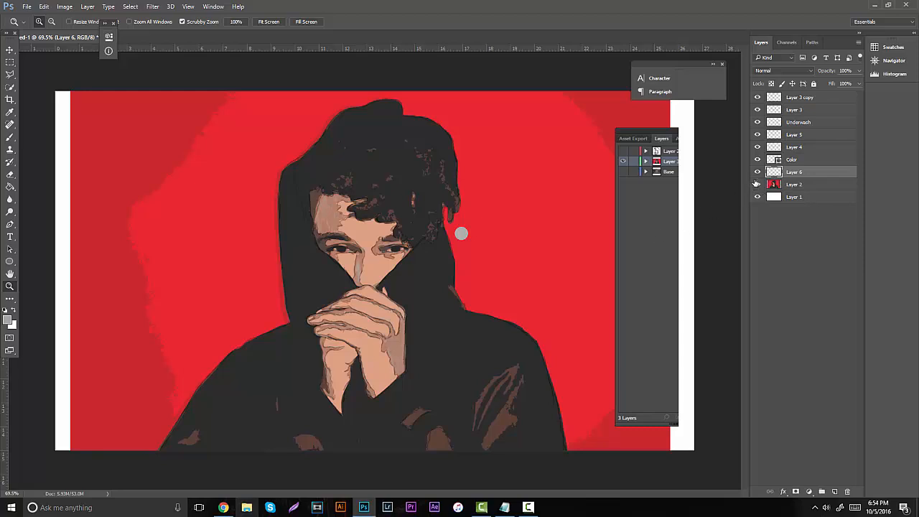
pyautogui.click(757, 185)
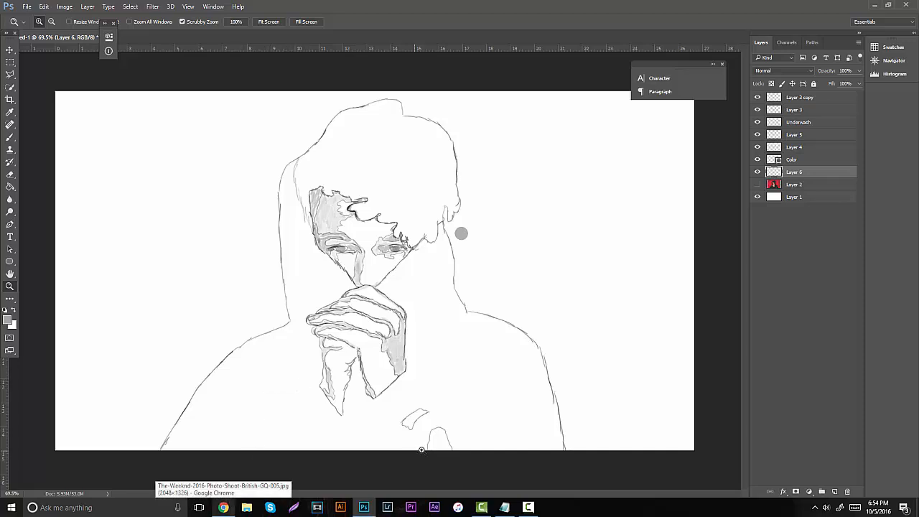
pyautogui.click(776, 281)
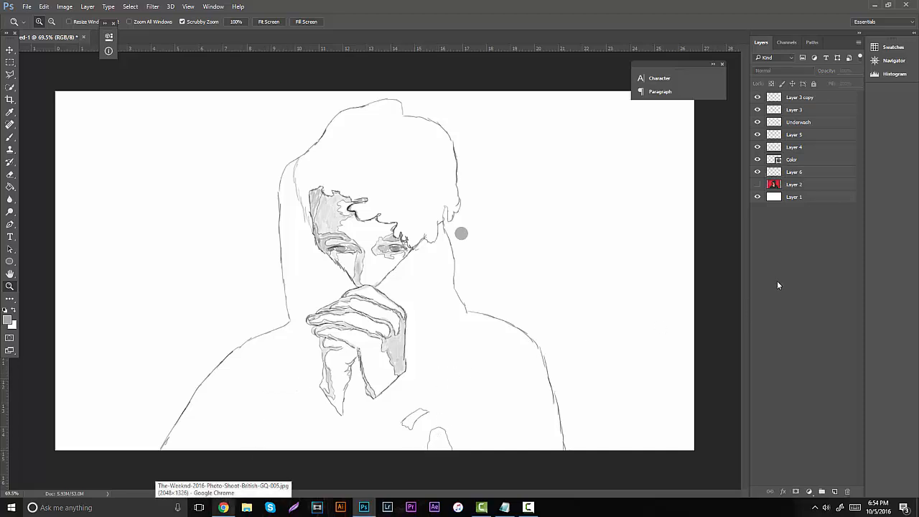